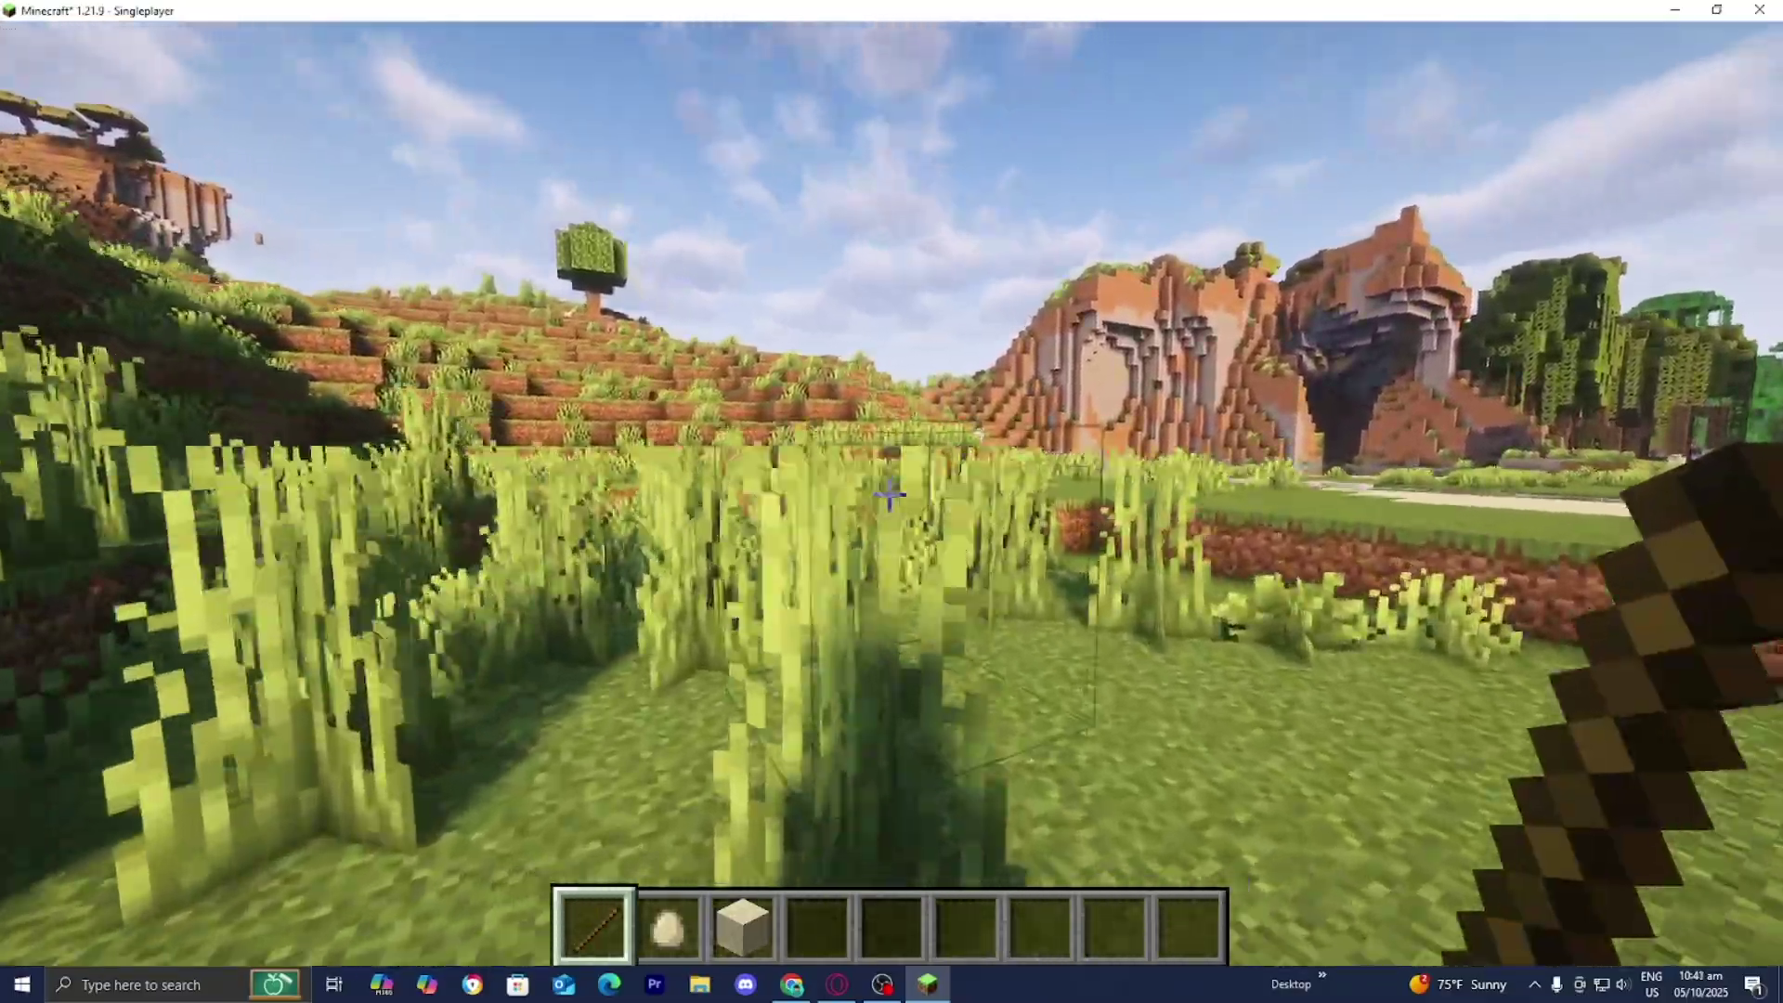
key("w")
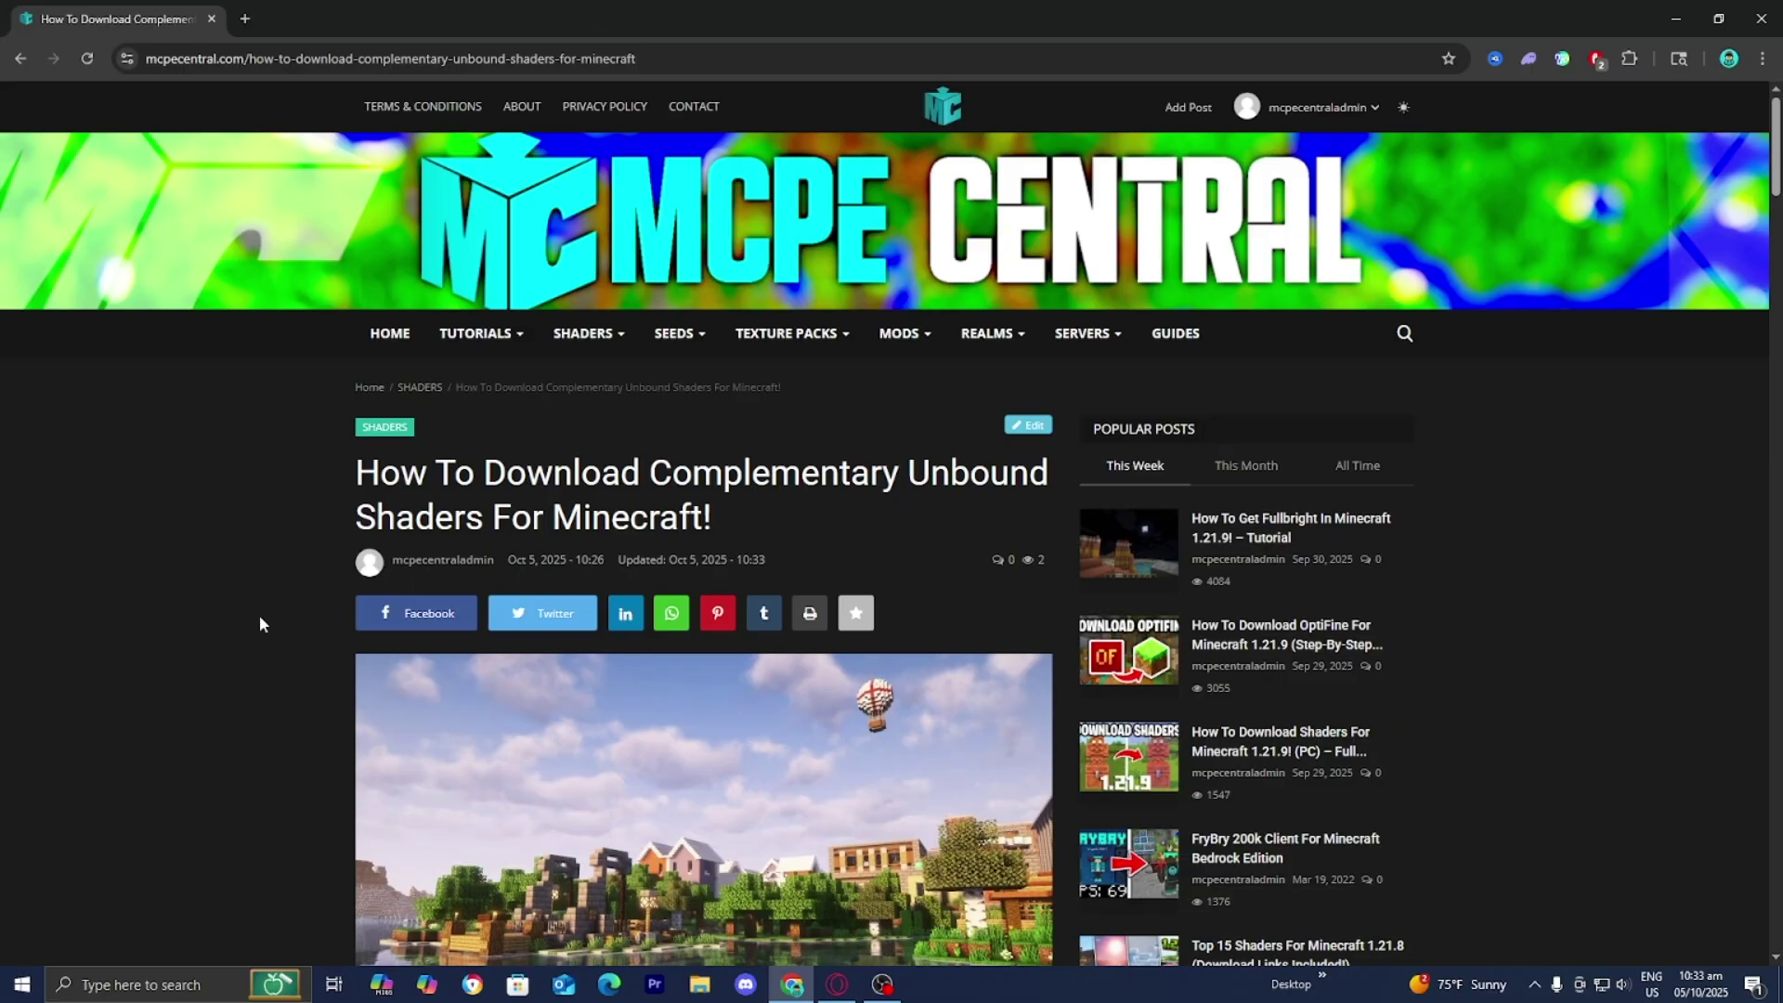
Go to the Iris Shaders site through the link in the guide's Step 1 and download the universal JAR installer.
scroll(259, 615, "down", 15)
scroll(95, 620, "up", 2)
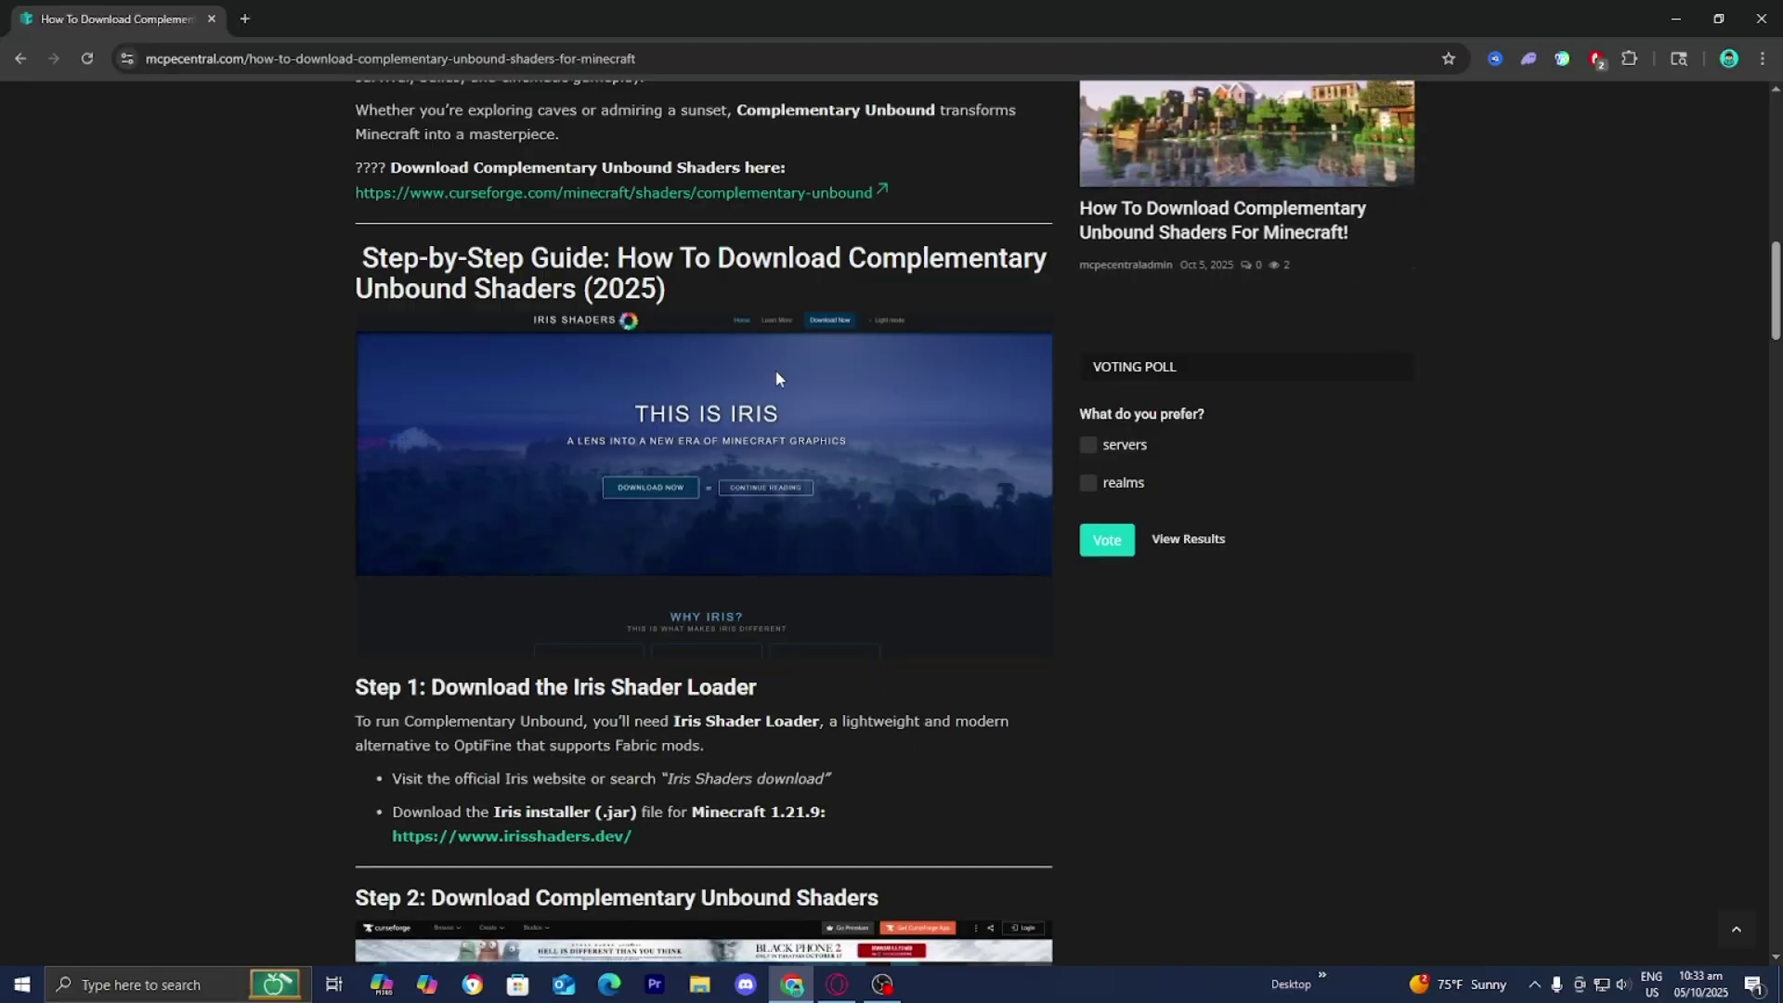
scroll(617, 737, "down", 2)
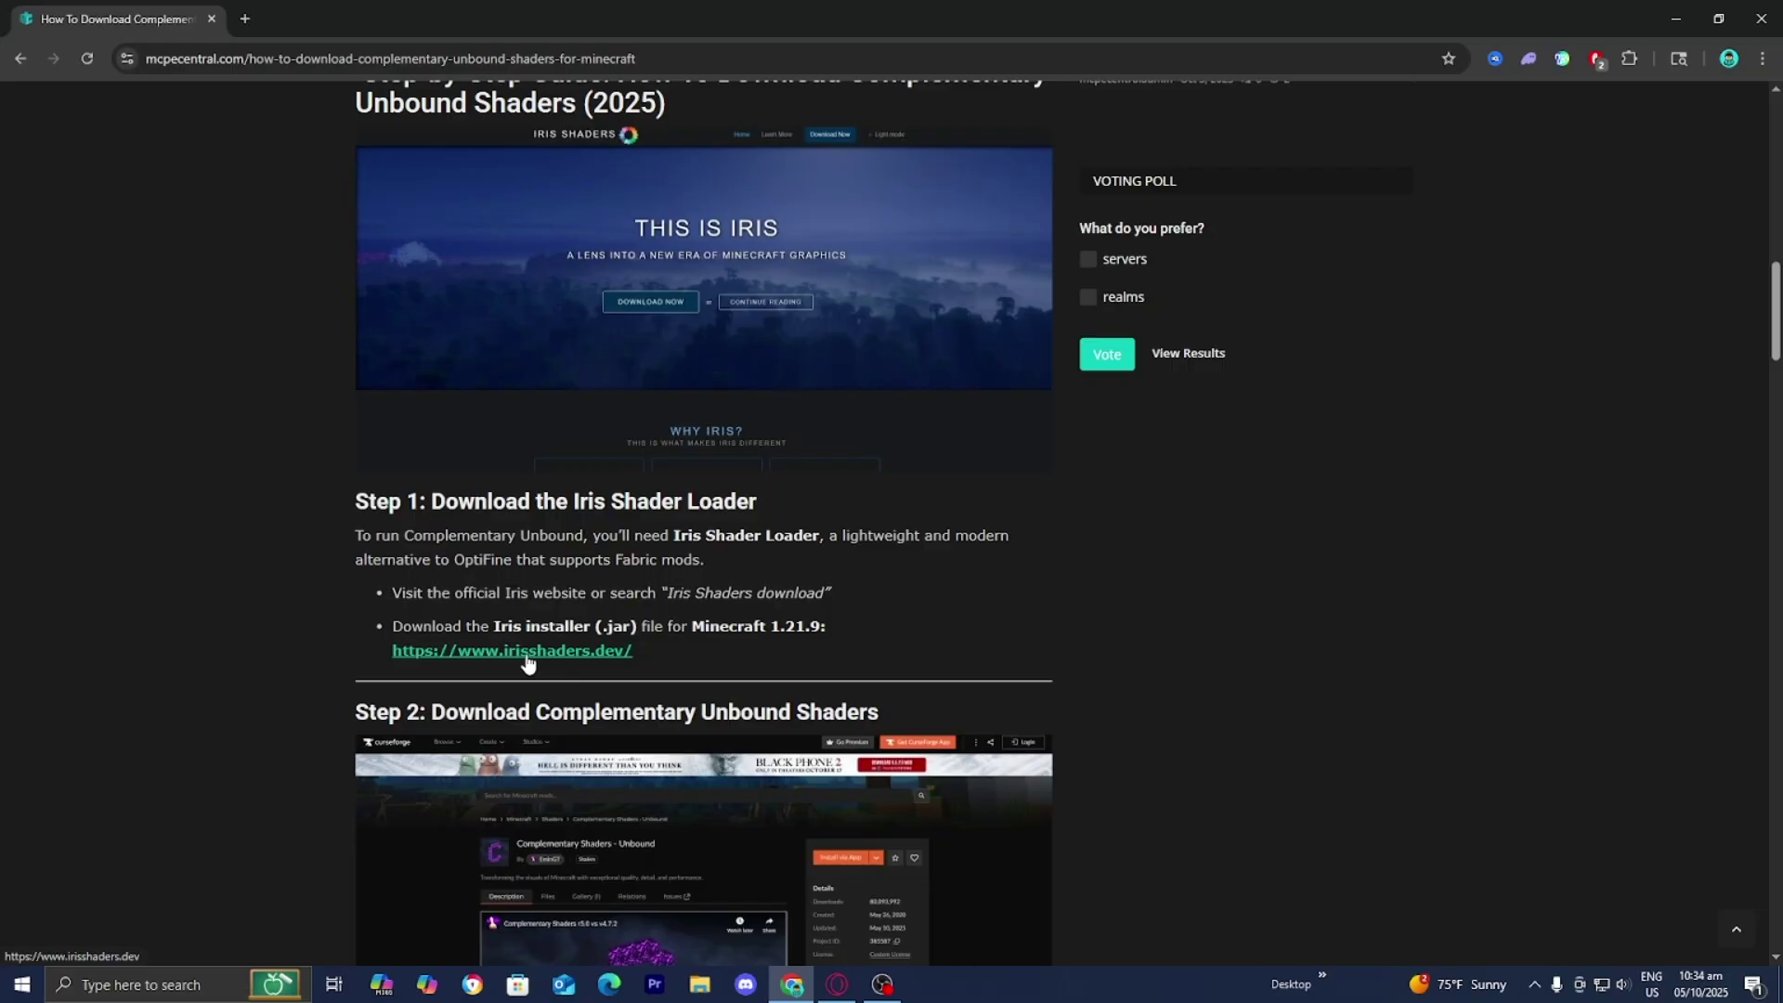
left_click(526, 652)
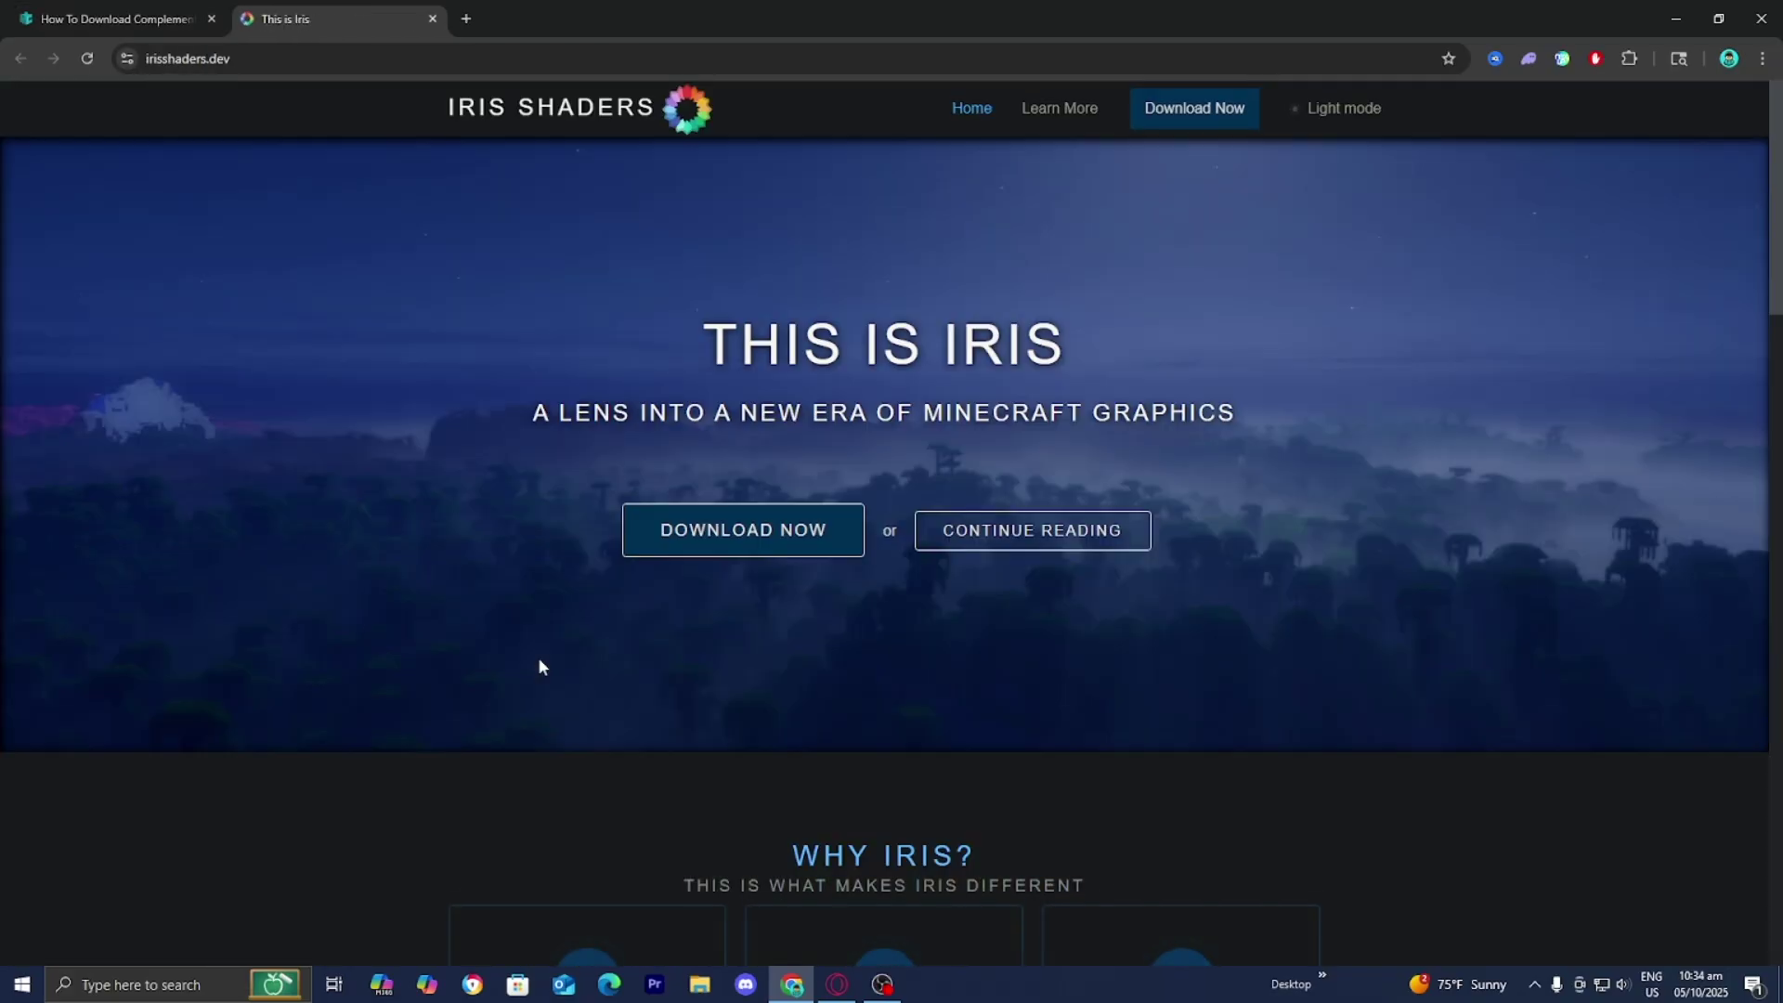
left_click(665, 557)
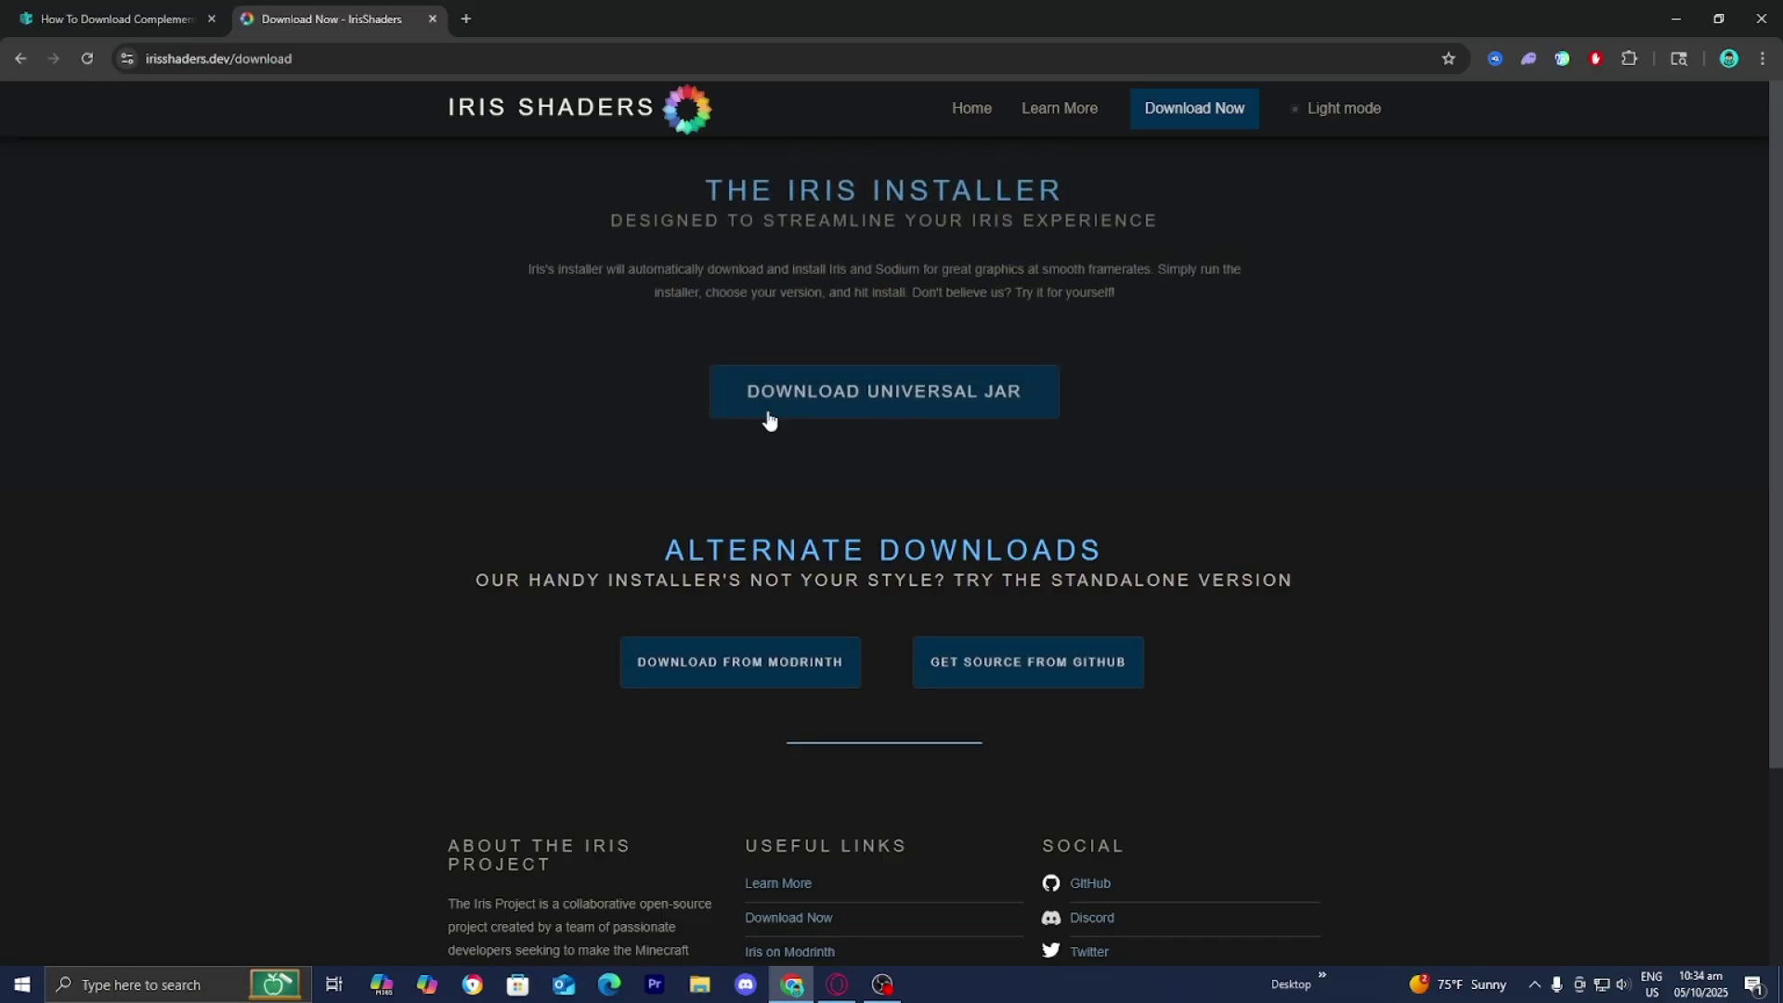
left_click(782, 406)
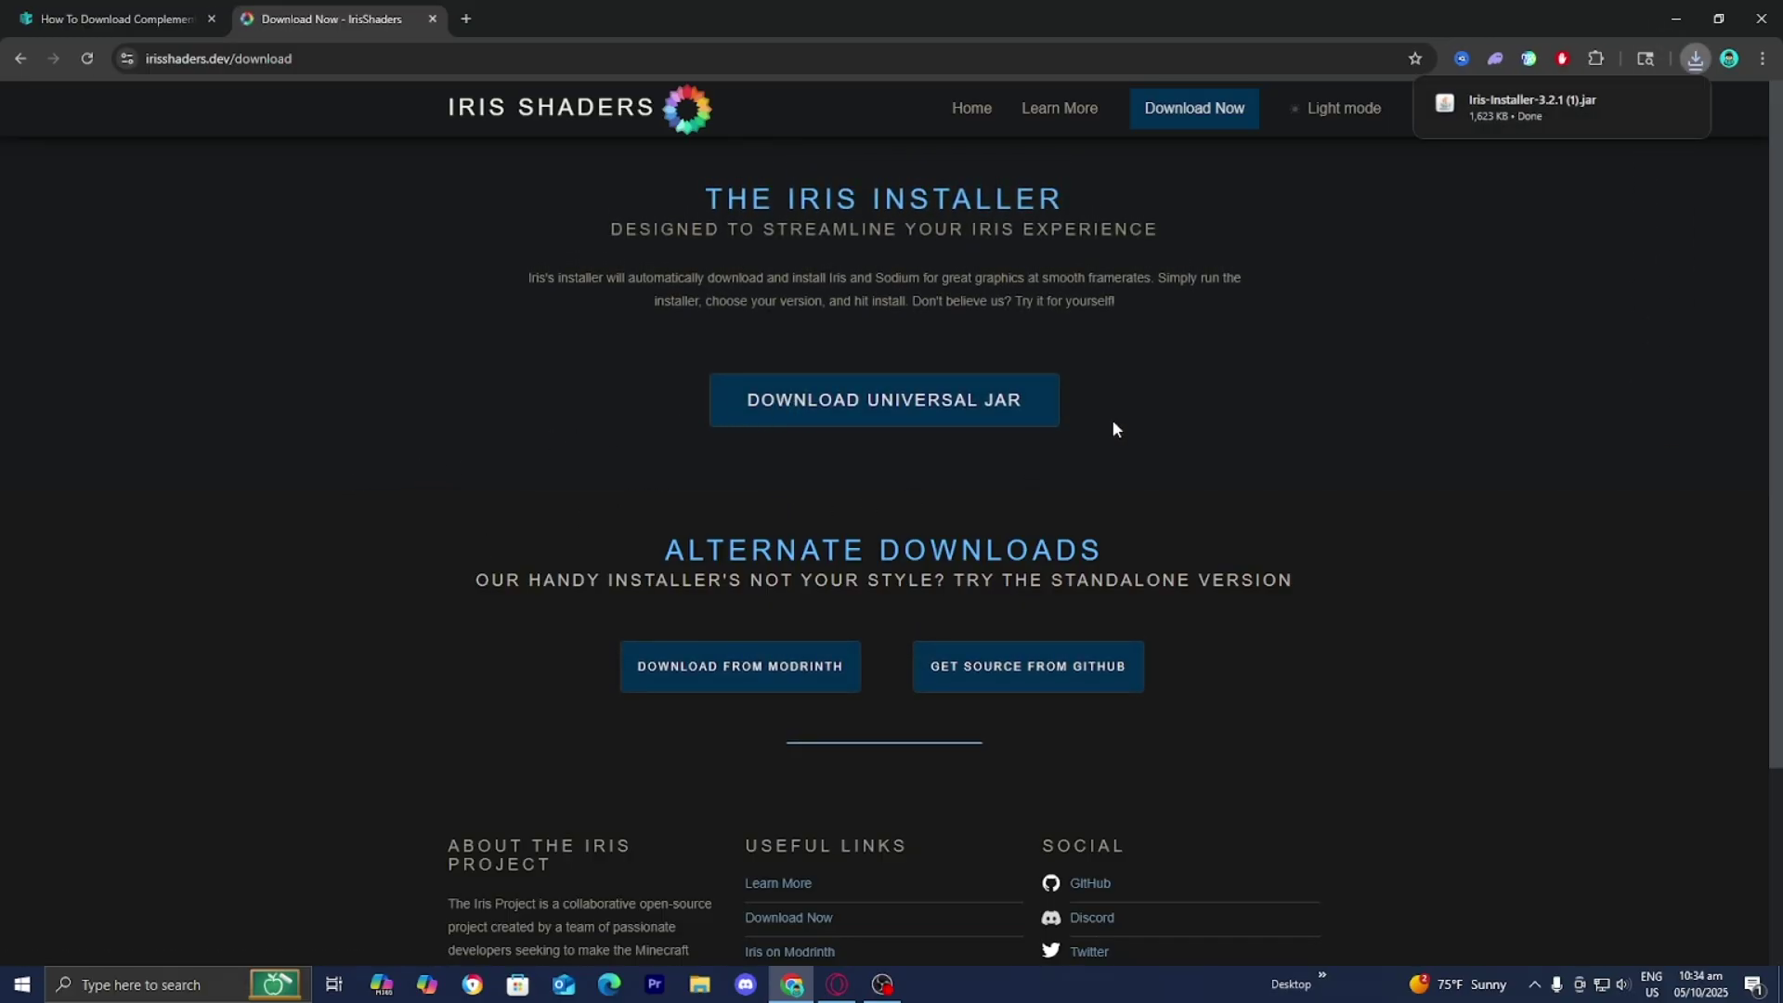
Place the downloaded Iris-Installer-3.2.1 (1).jar on the desktop and restore the browser to full size.
mouse_move(1502, 120)
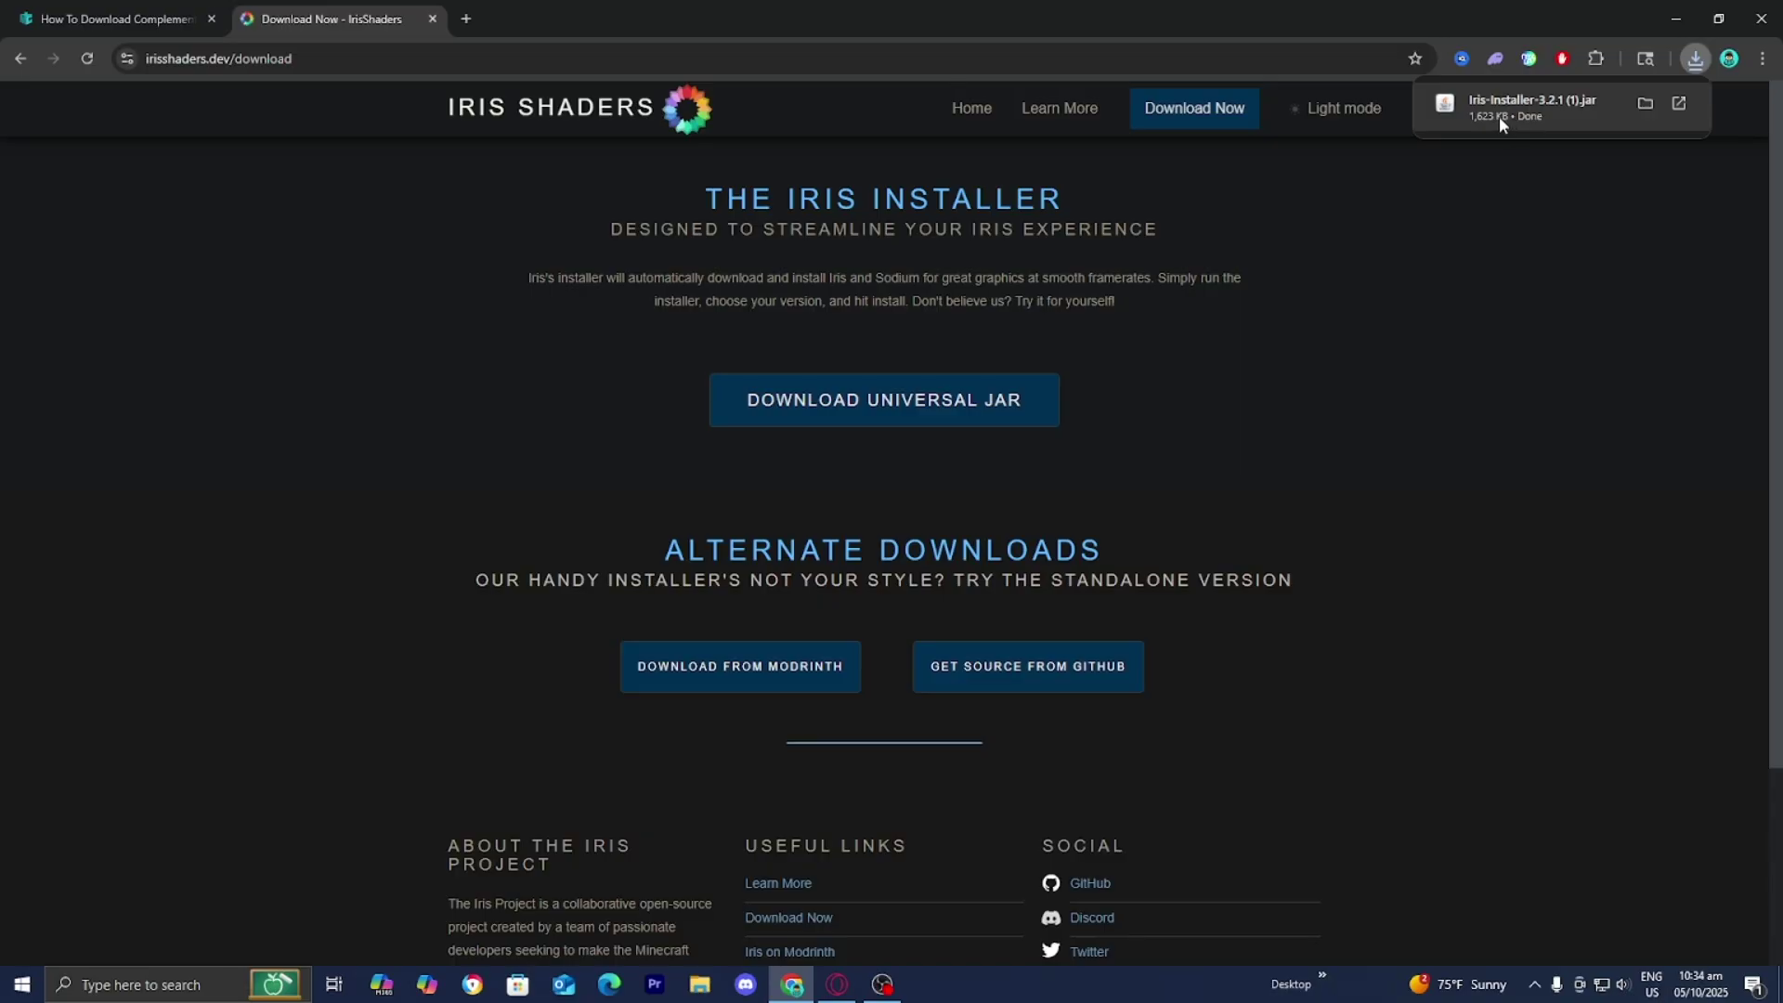
left_click_drag(1518, 15, 1202, 682)
left_click(1376, 729)
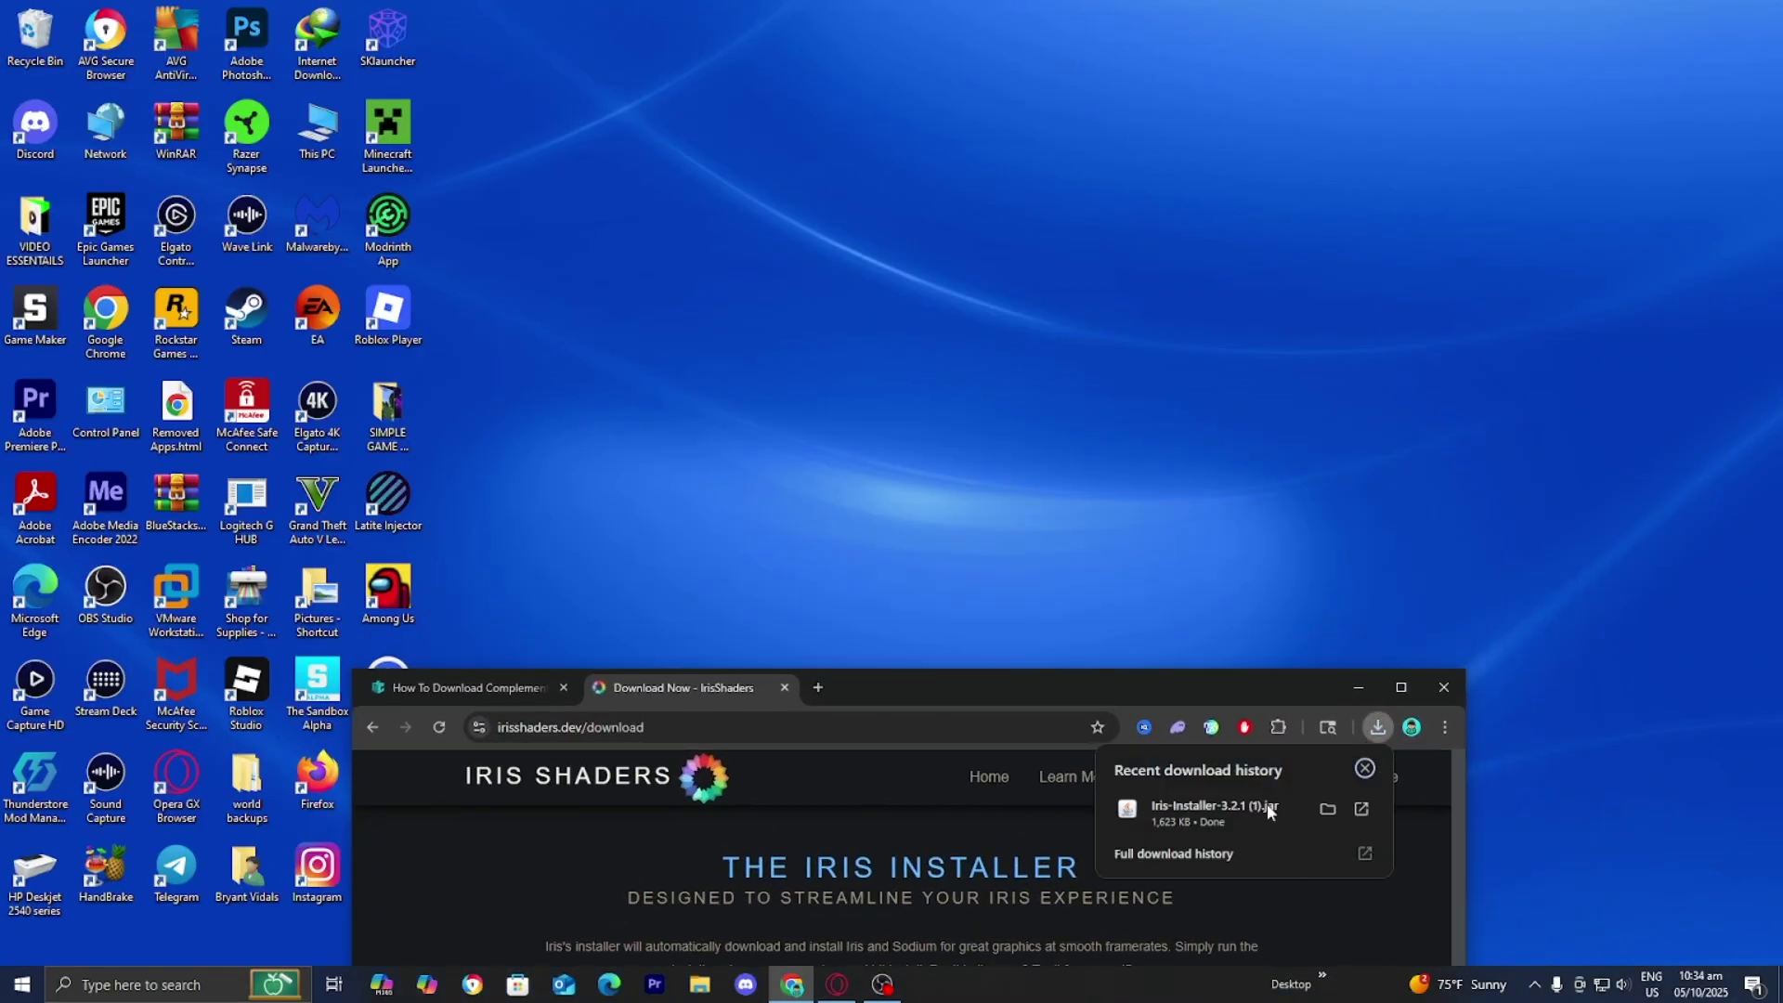
left_click_drag(1269, 811, 1094, 501)
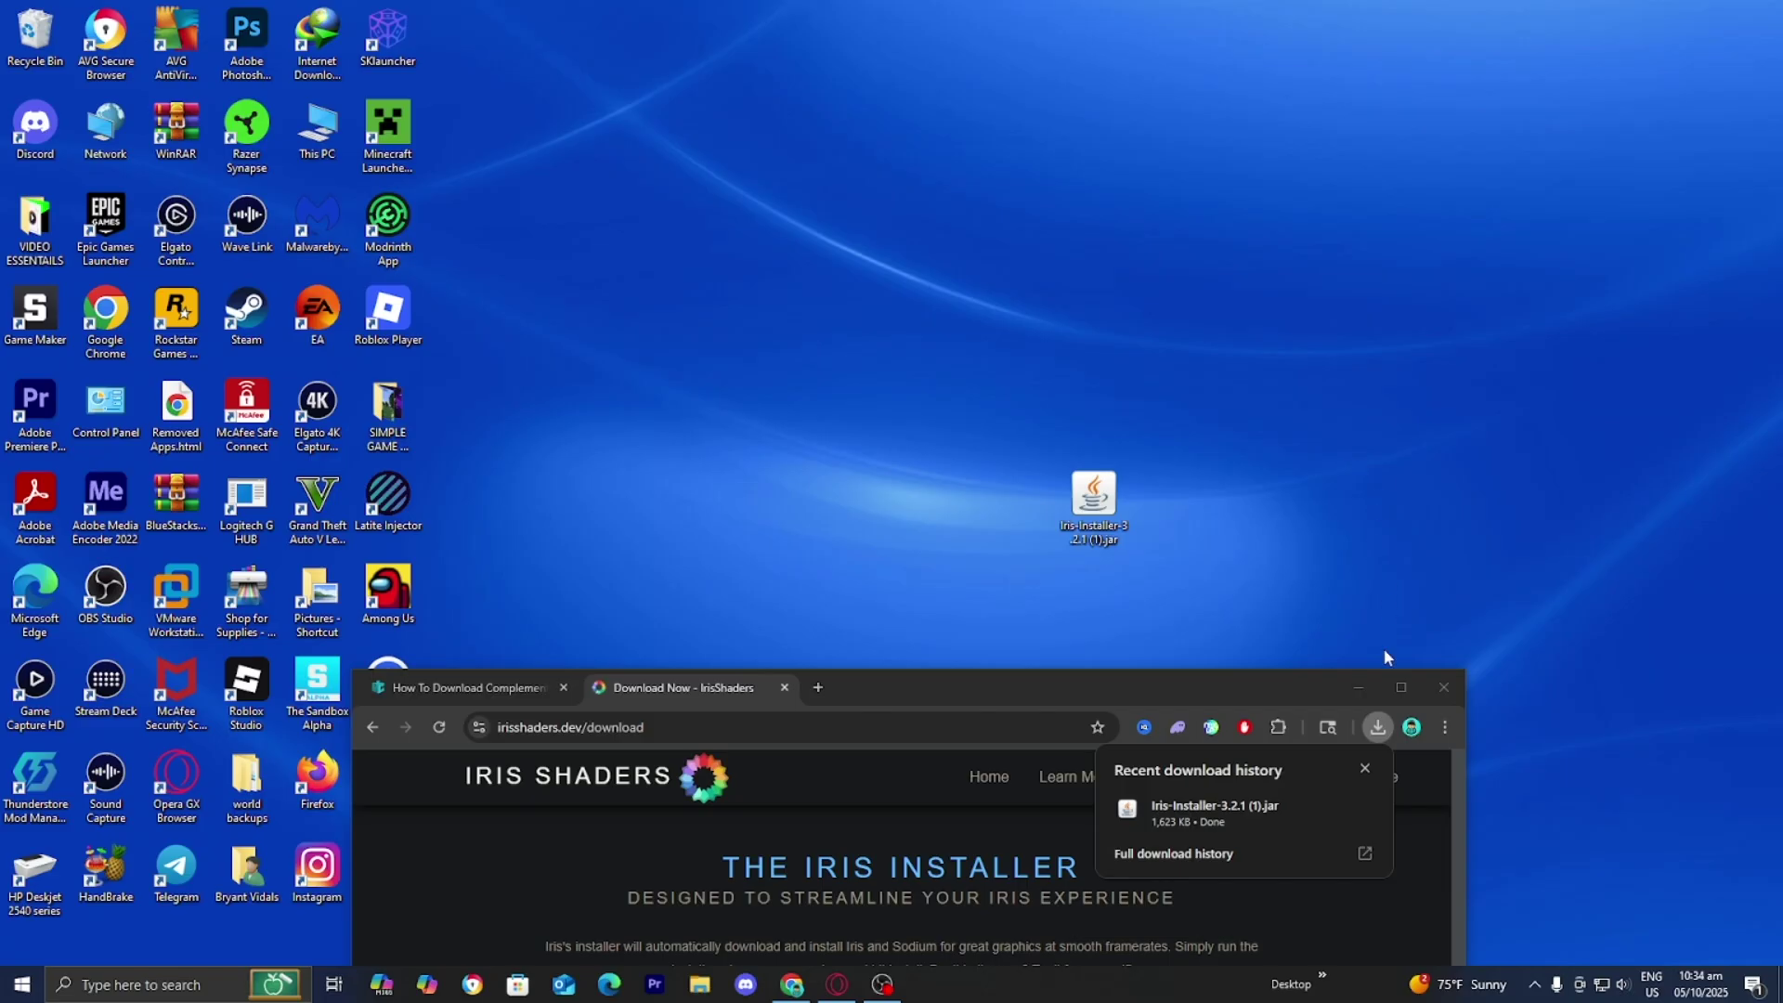
left_click(1399, 686)
Open the Complementary Unbound CurseForge page from the guide's Step 2 and list its files for Iris.
left_click(100, 21)
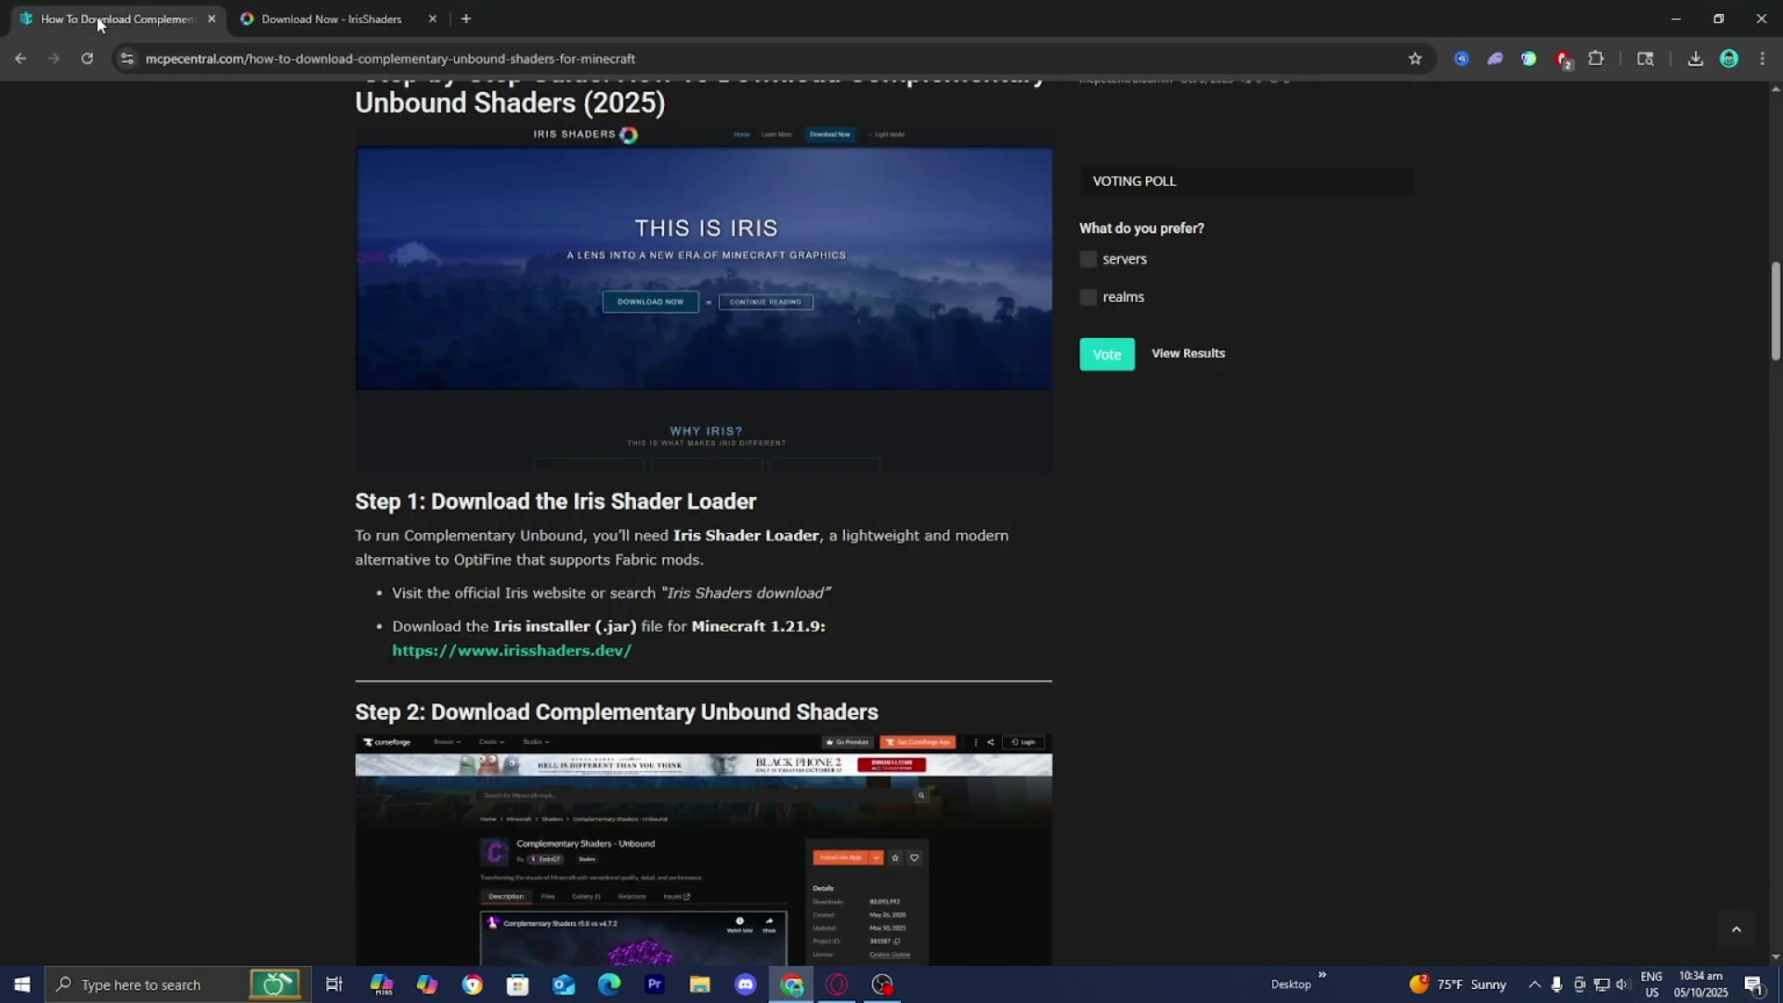
scroll(156, 366, "down", 2)
scroll(156, 366, "down", 3)
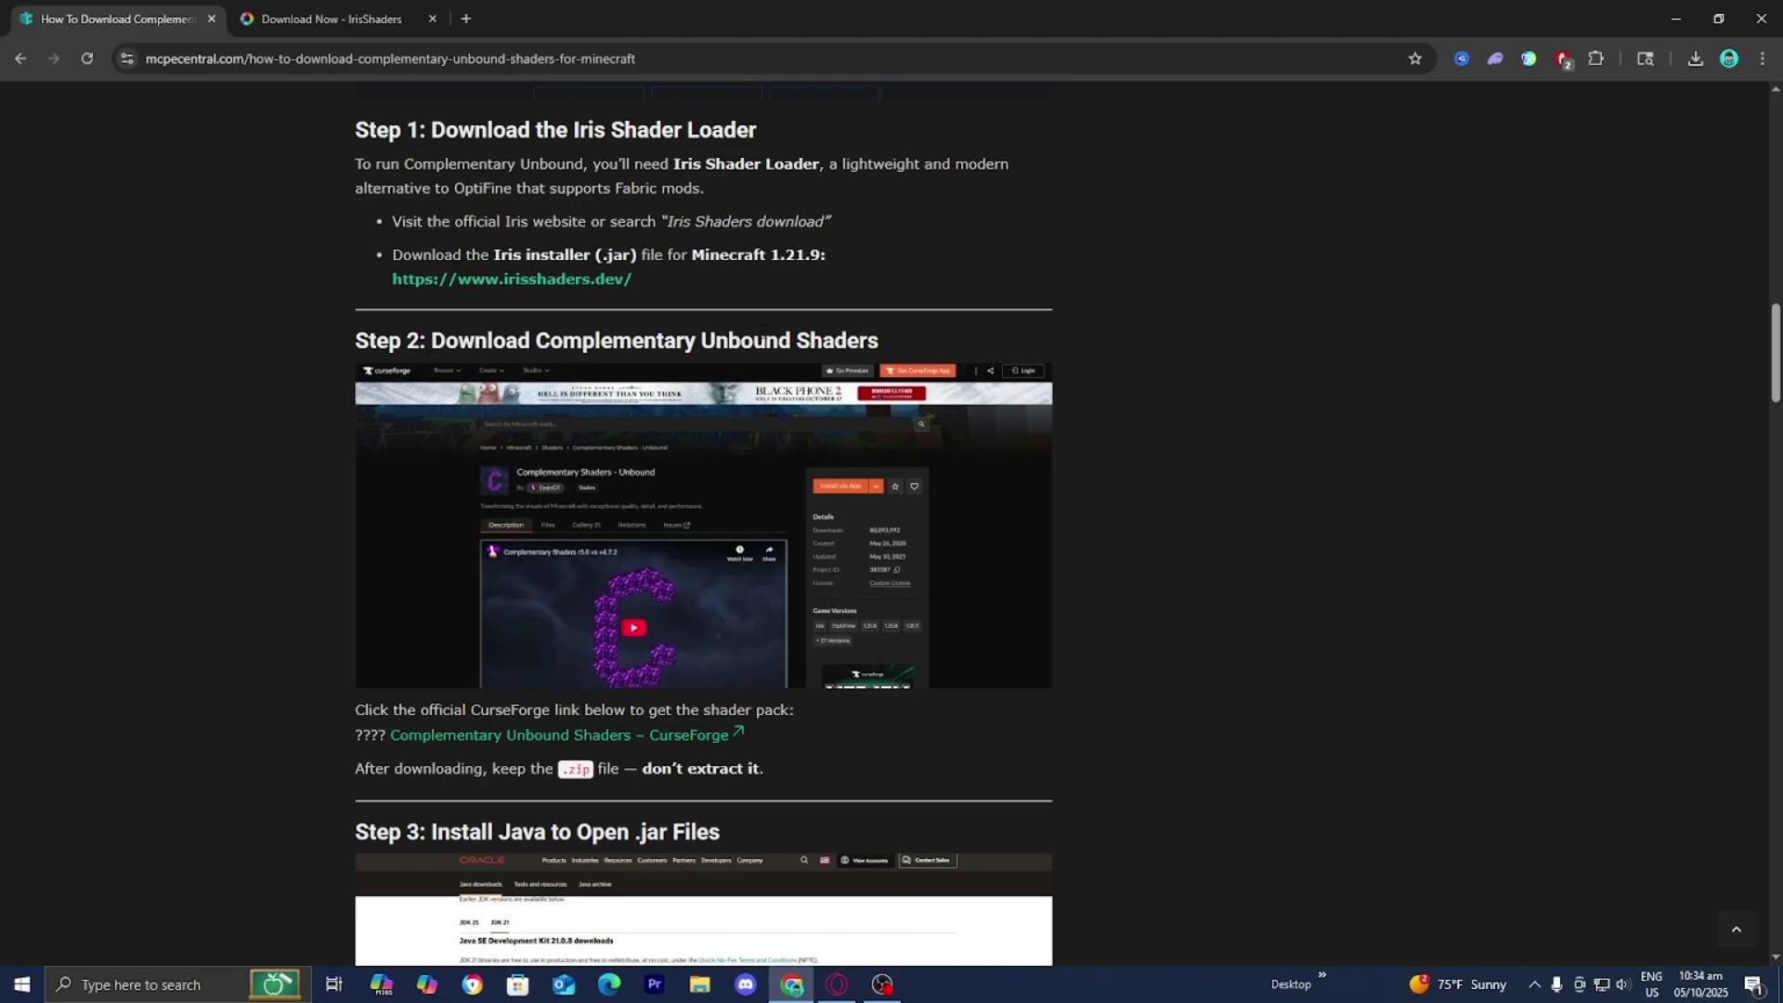
left_click(501, 738)
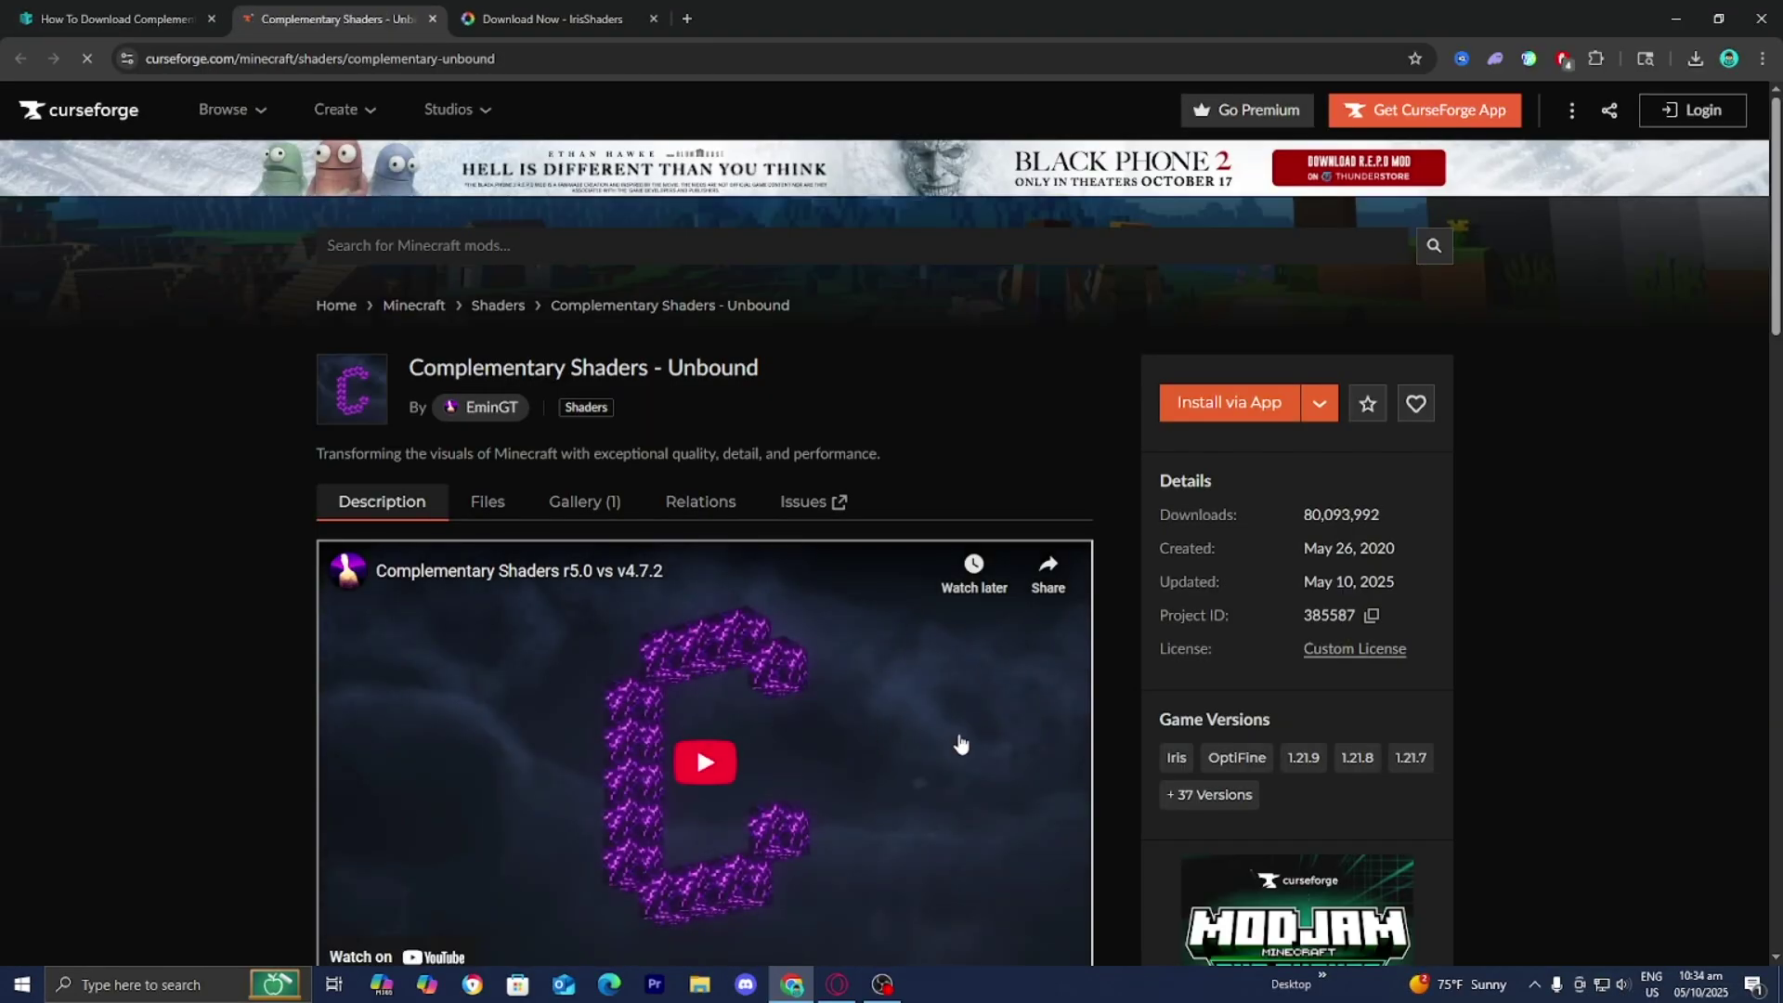
left_click(1175, 759)
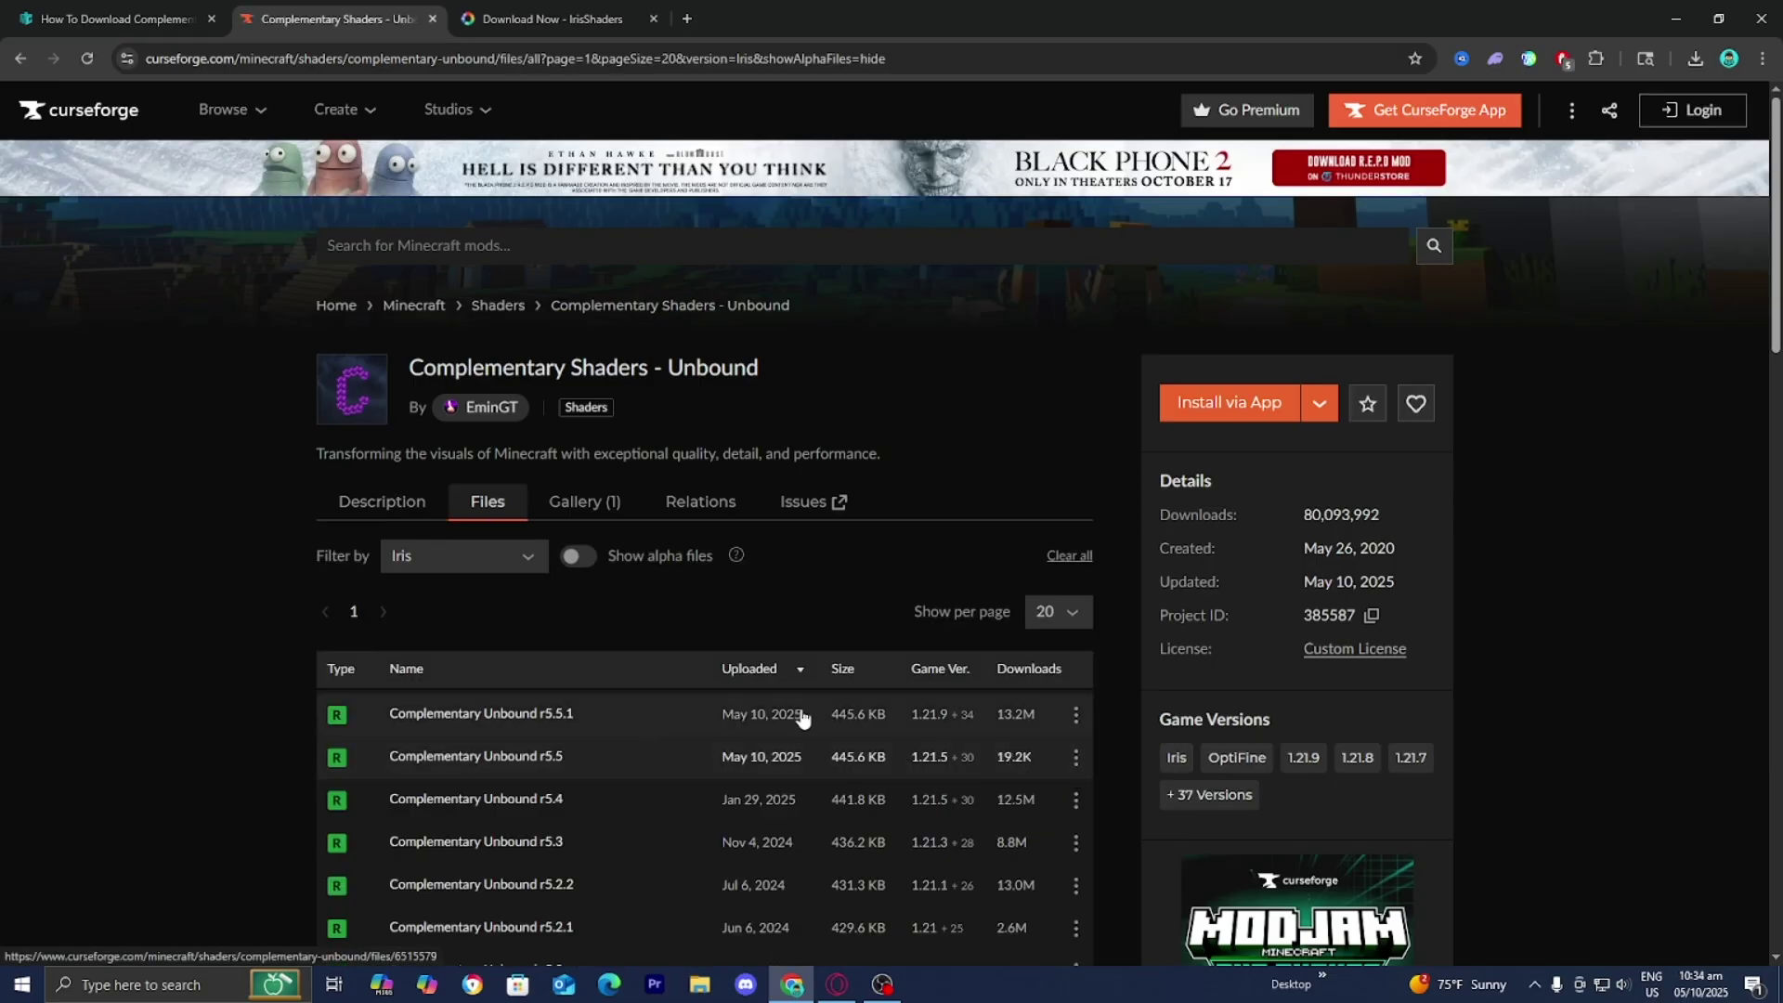
Download the Complementary Unbound r5.5.1 shader file for game version 1.21.9.
mouse_move(938, 713)
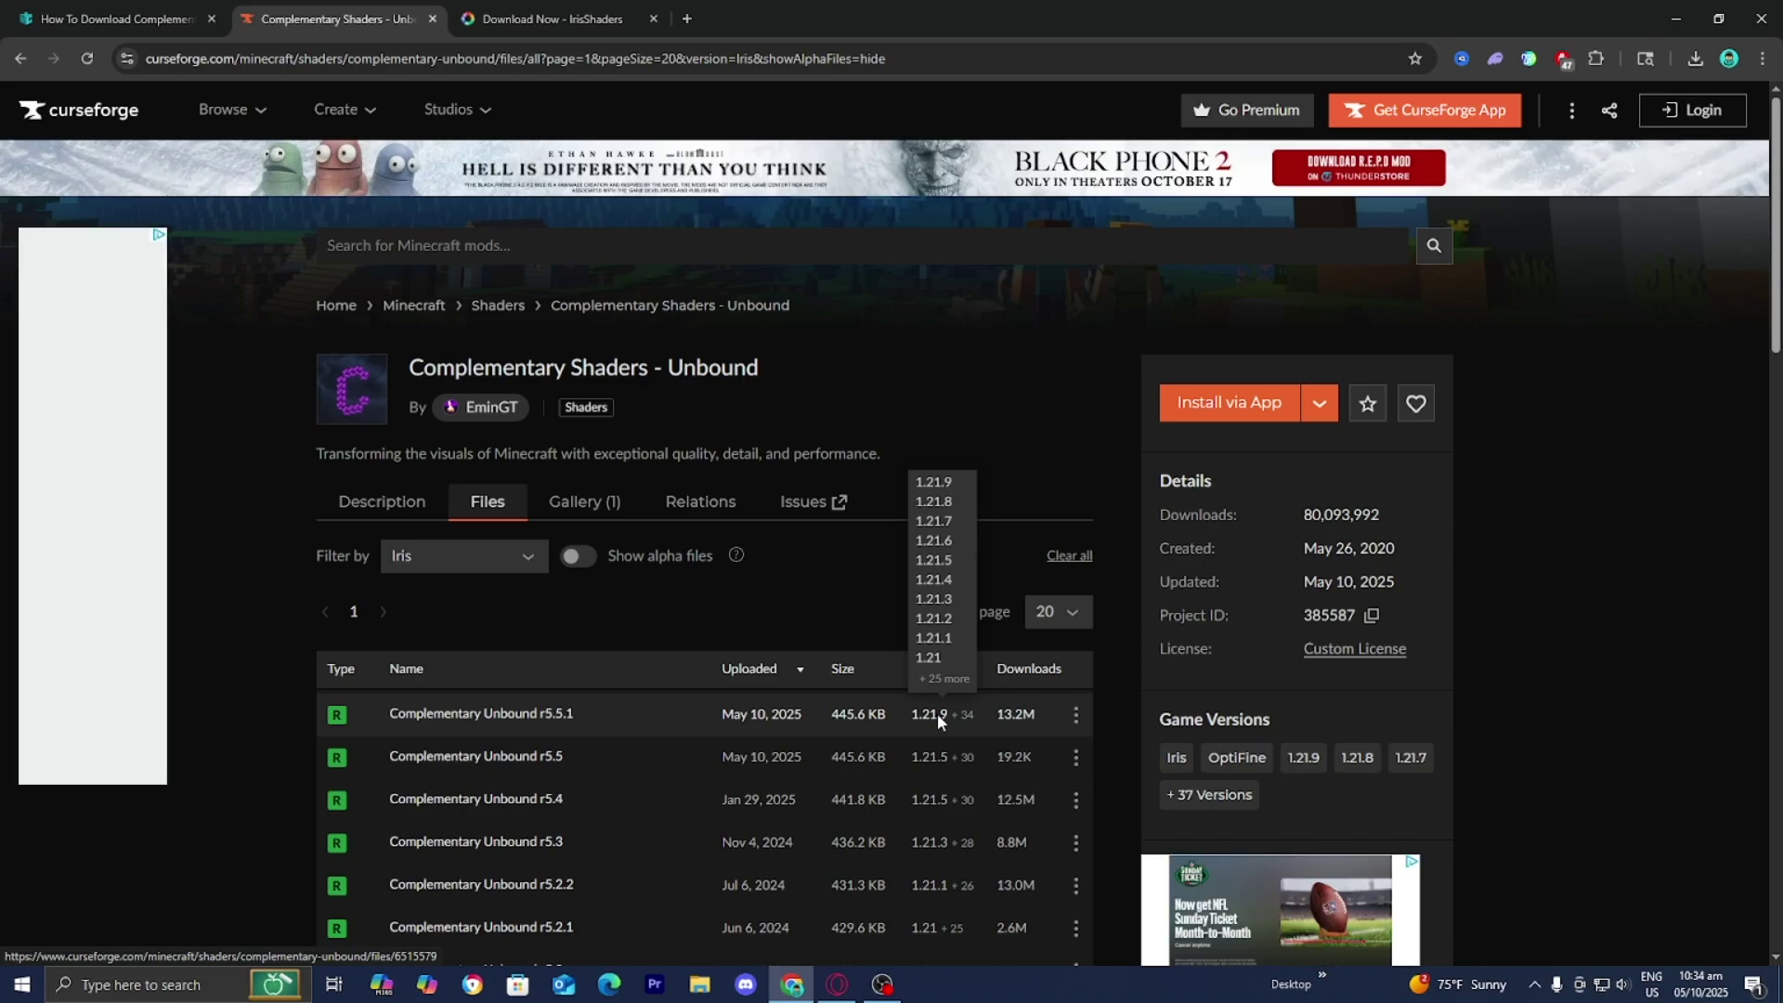
left_click(1077, 715)
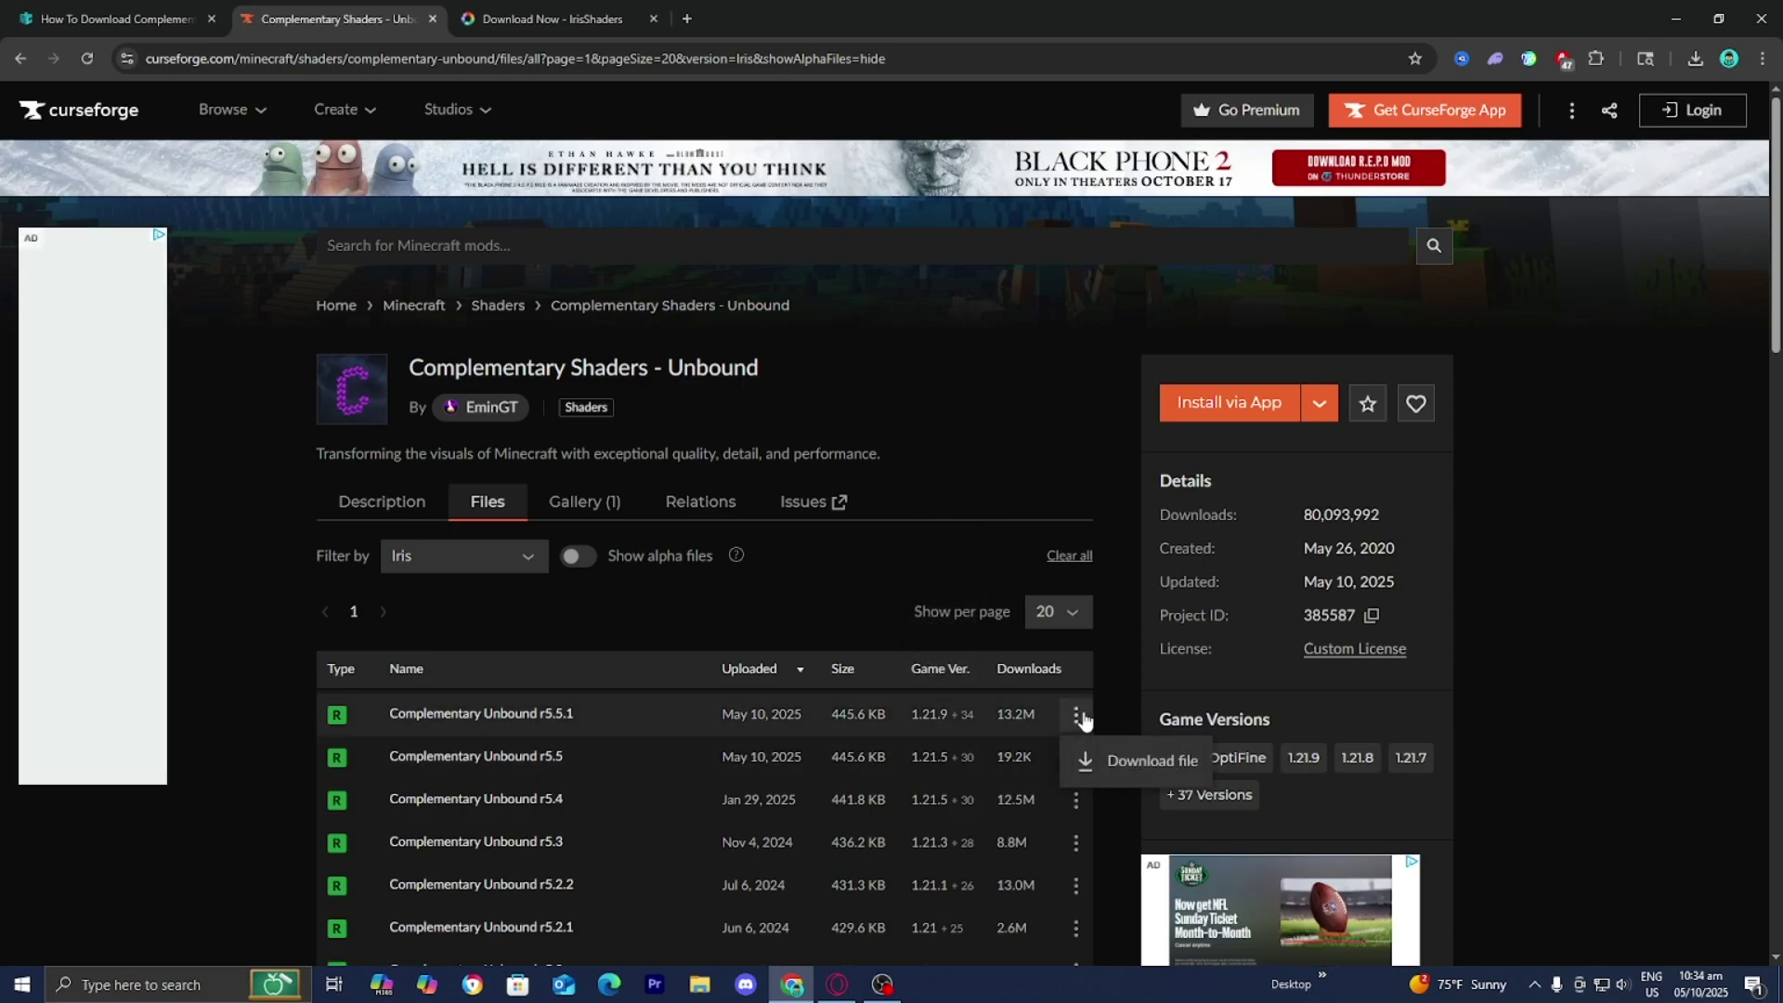
left_click(1097, 756)
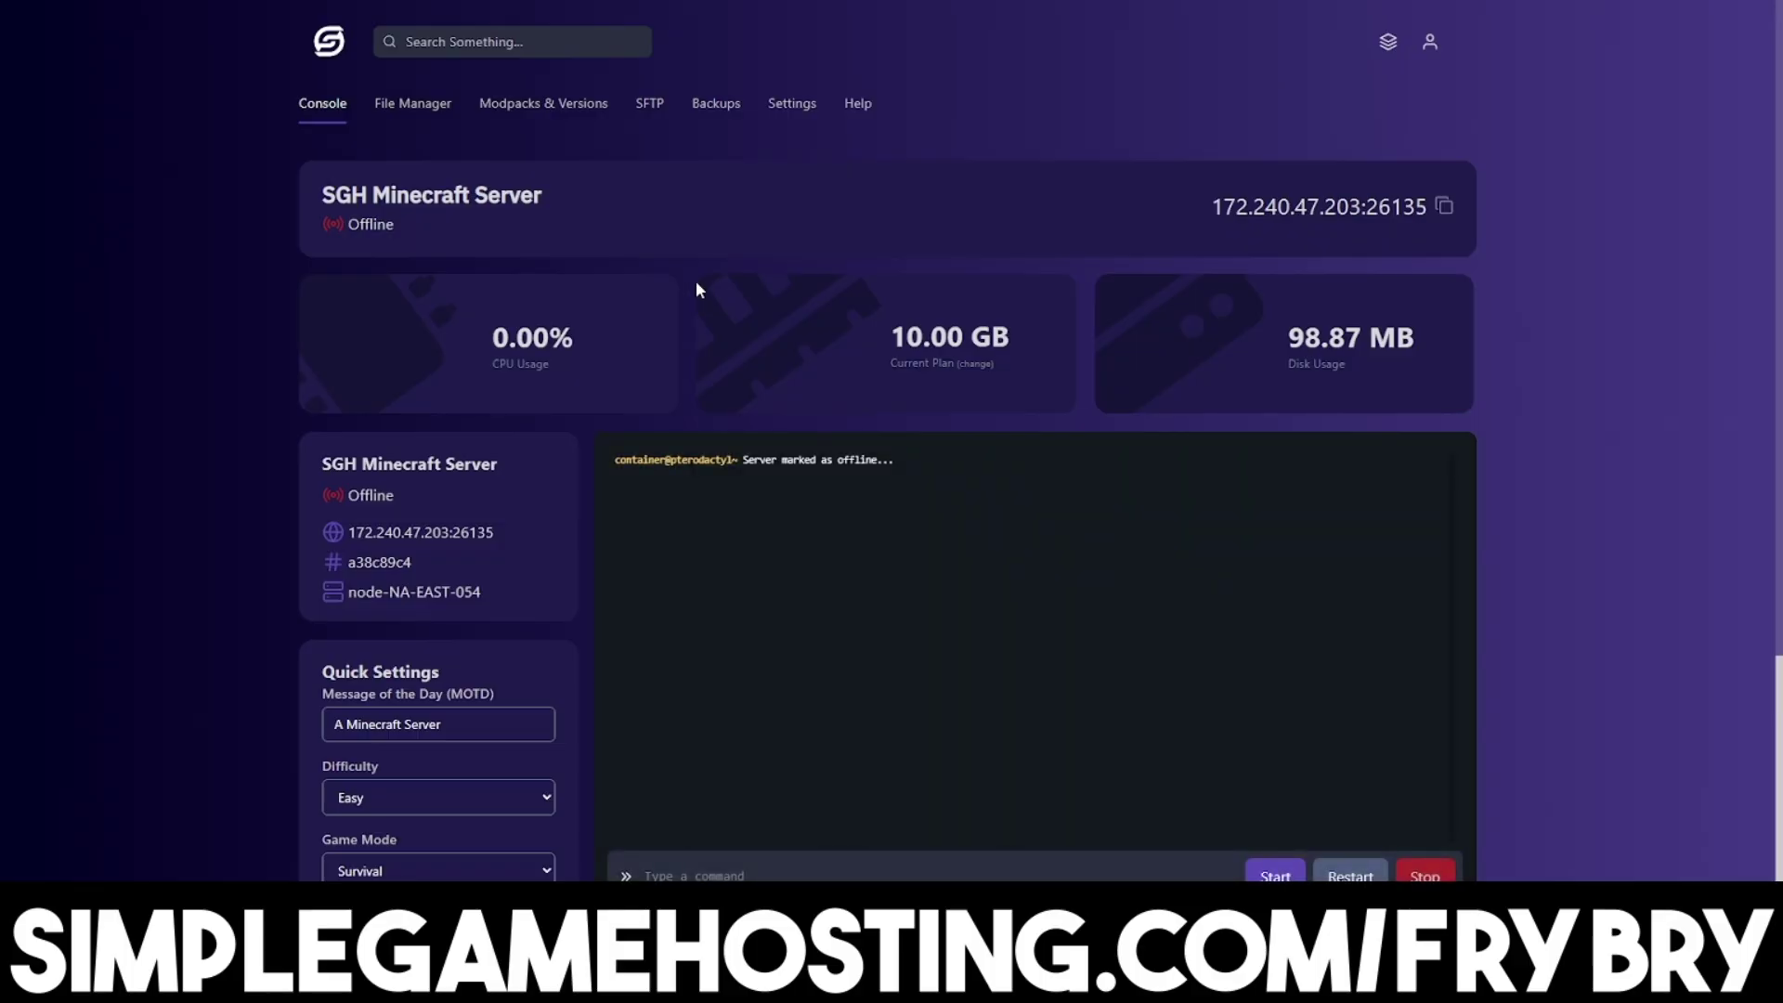
left_click(582, 121)
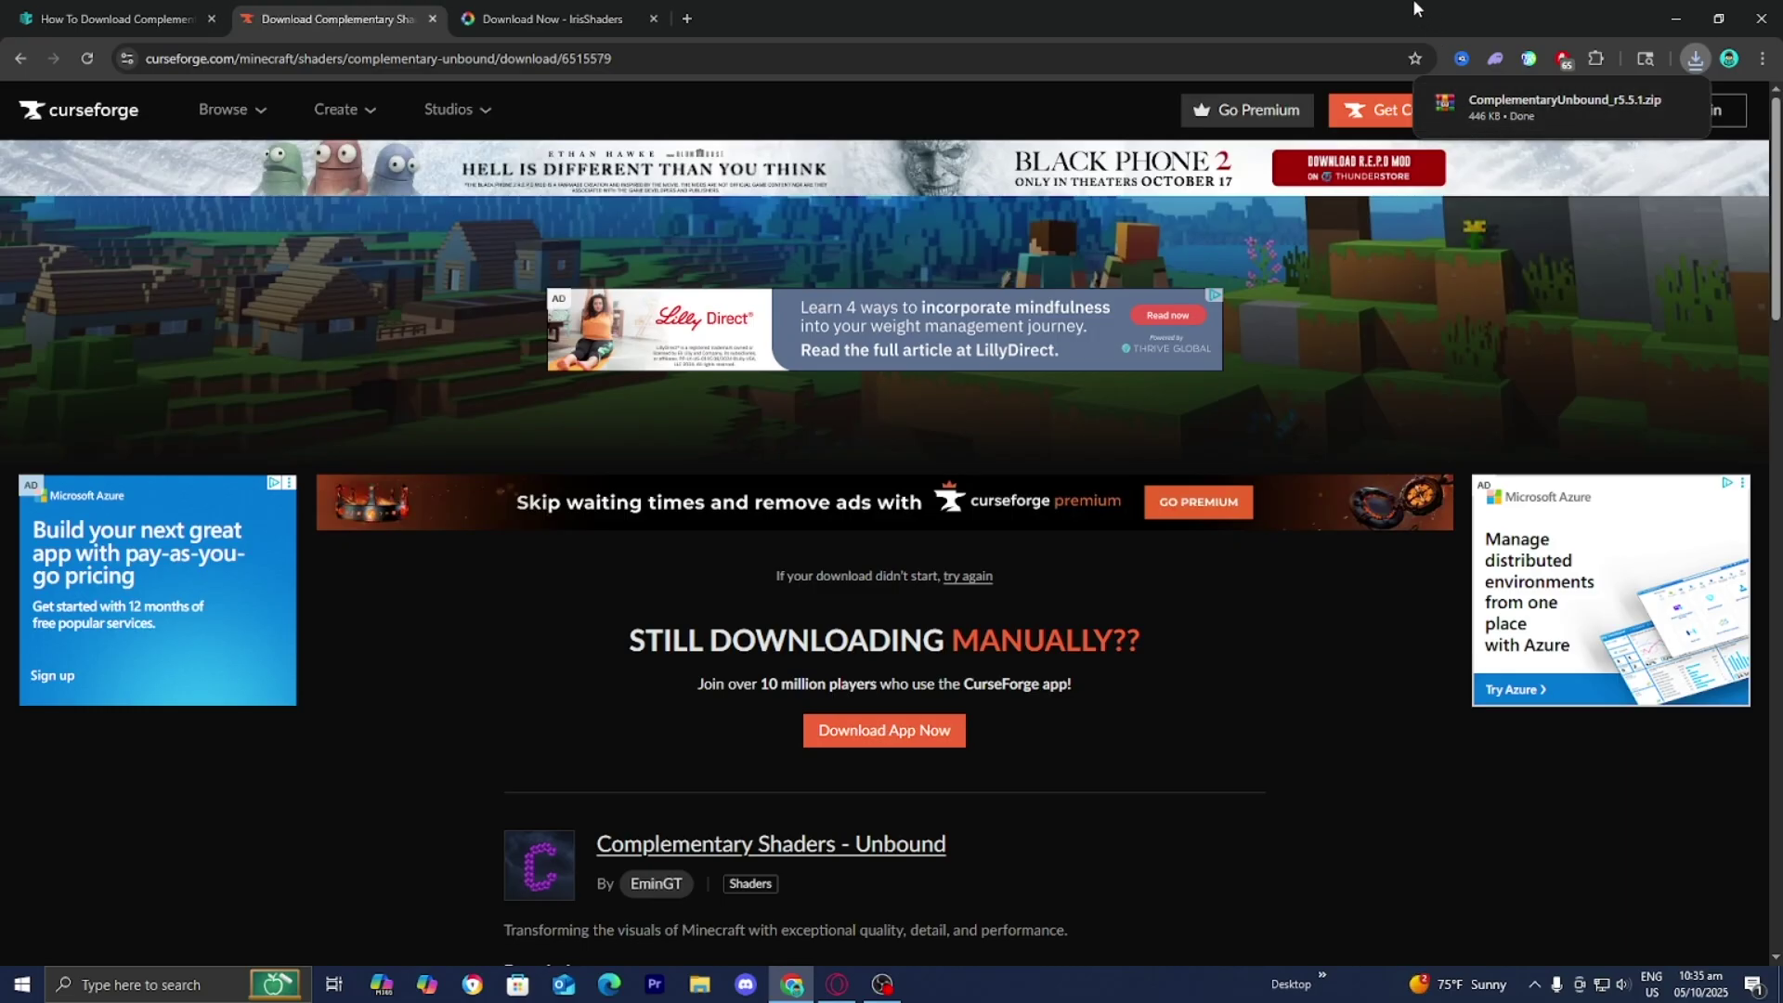
Place the downloaded ComplementaryUnbound_r5.5.1.zip on the desktop and restore the browser to full size.
left_click_drag(1413, 8, 1101, 645)
left_click(1387, 697)
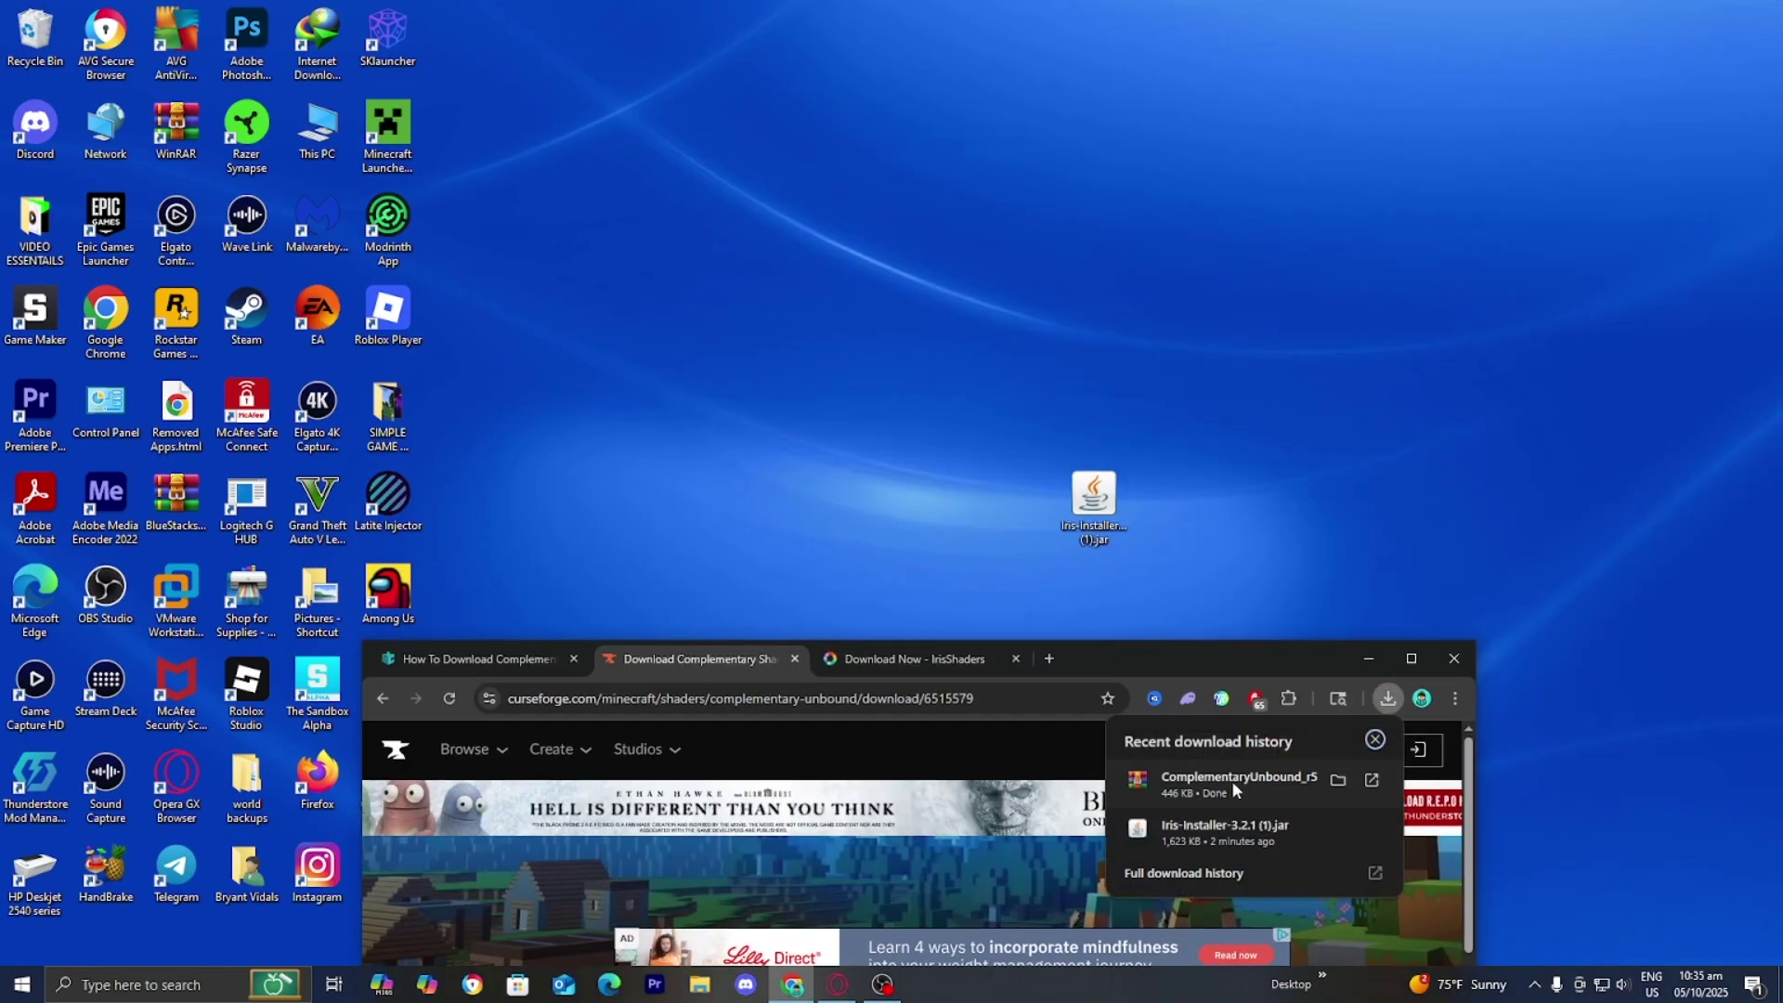
left_click_drag(1231, 780, 1249, 460)
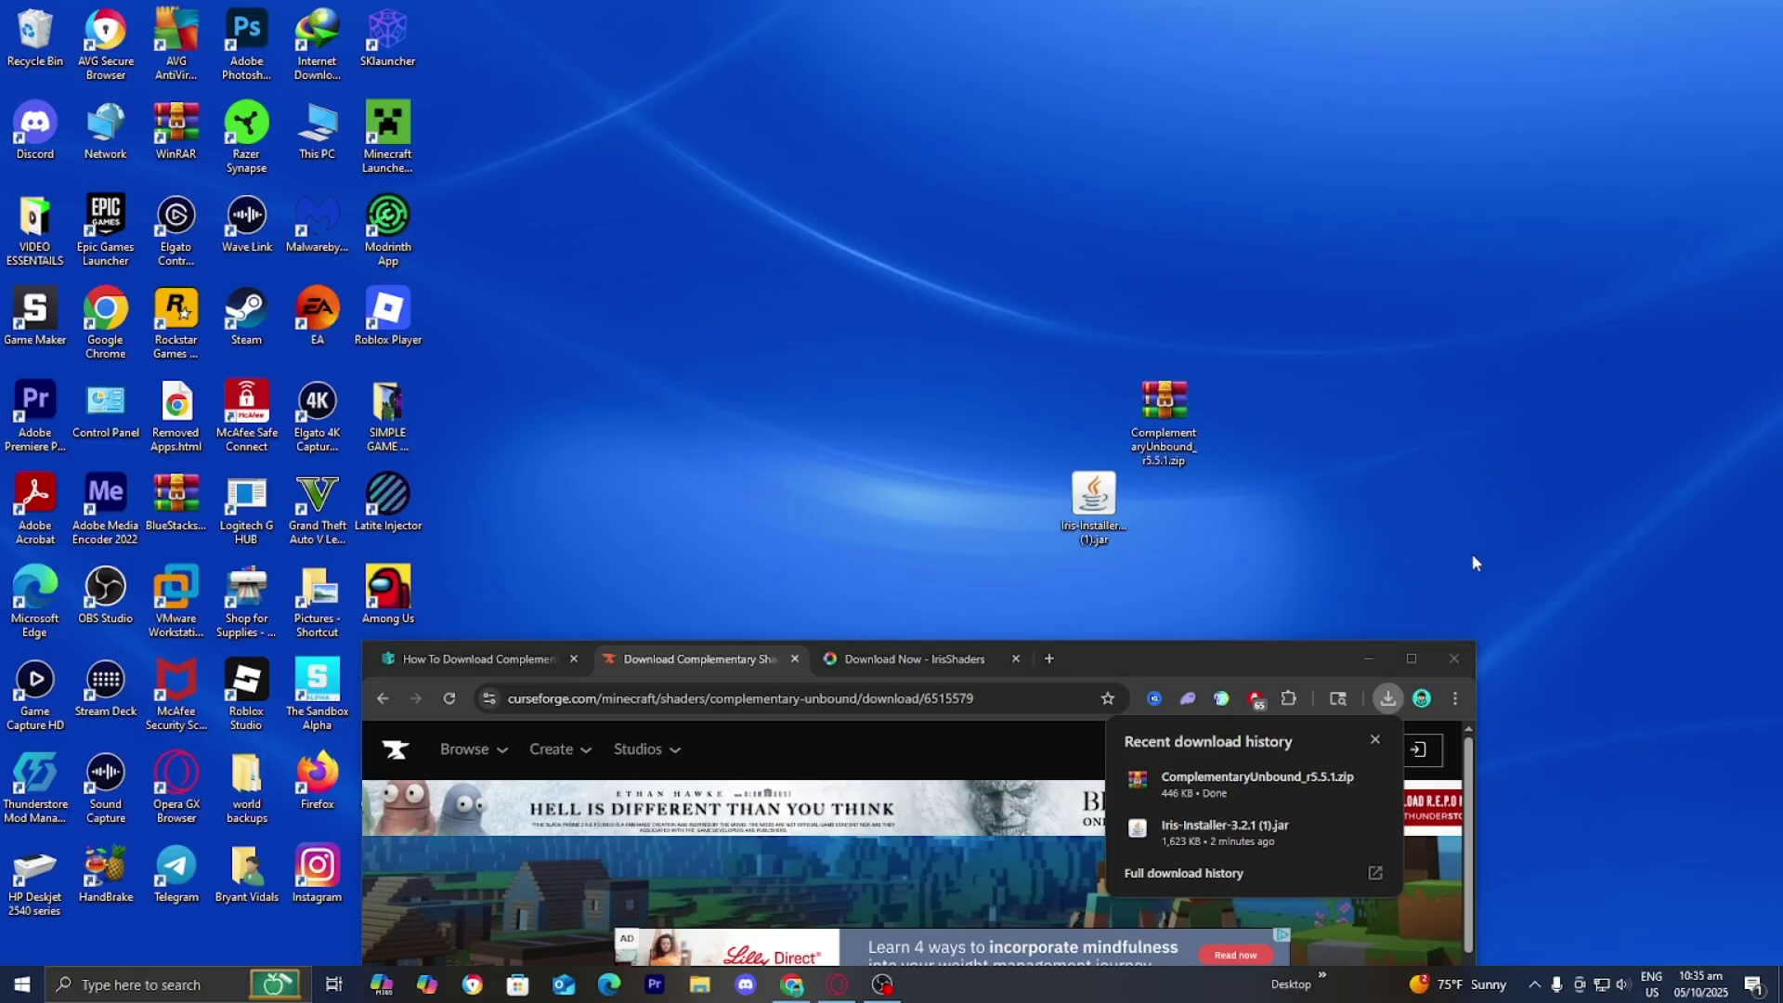
left_click(1412, 660)
Open the Oracle Java download page from the guide's Step 3 and view the JDK 21 downloads for Windows.
left_click(112, 19)
scroll(264, 390, "down", 2)
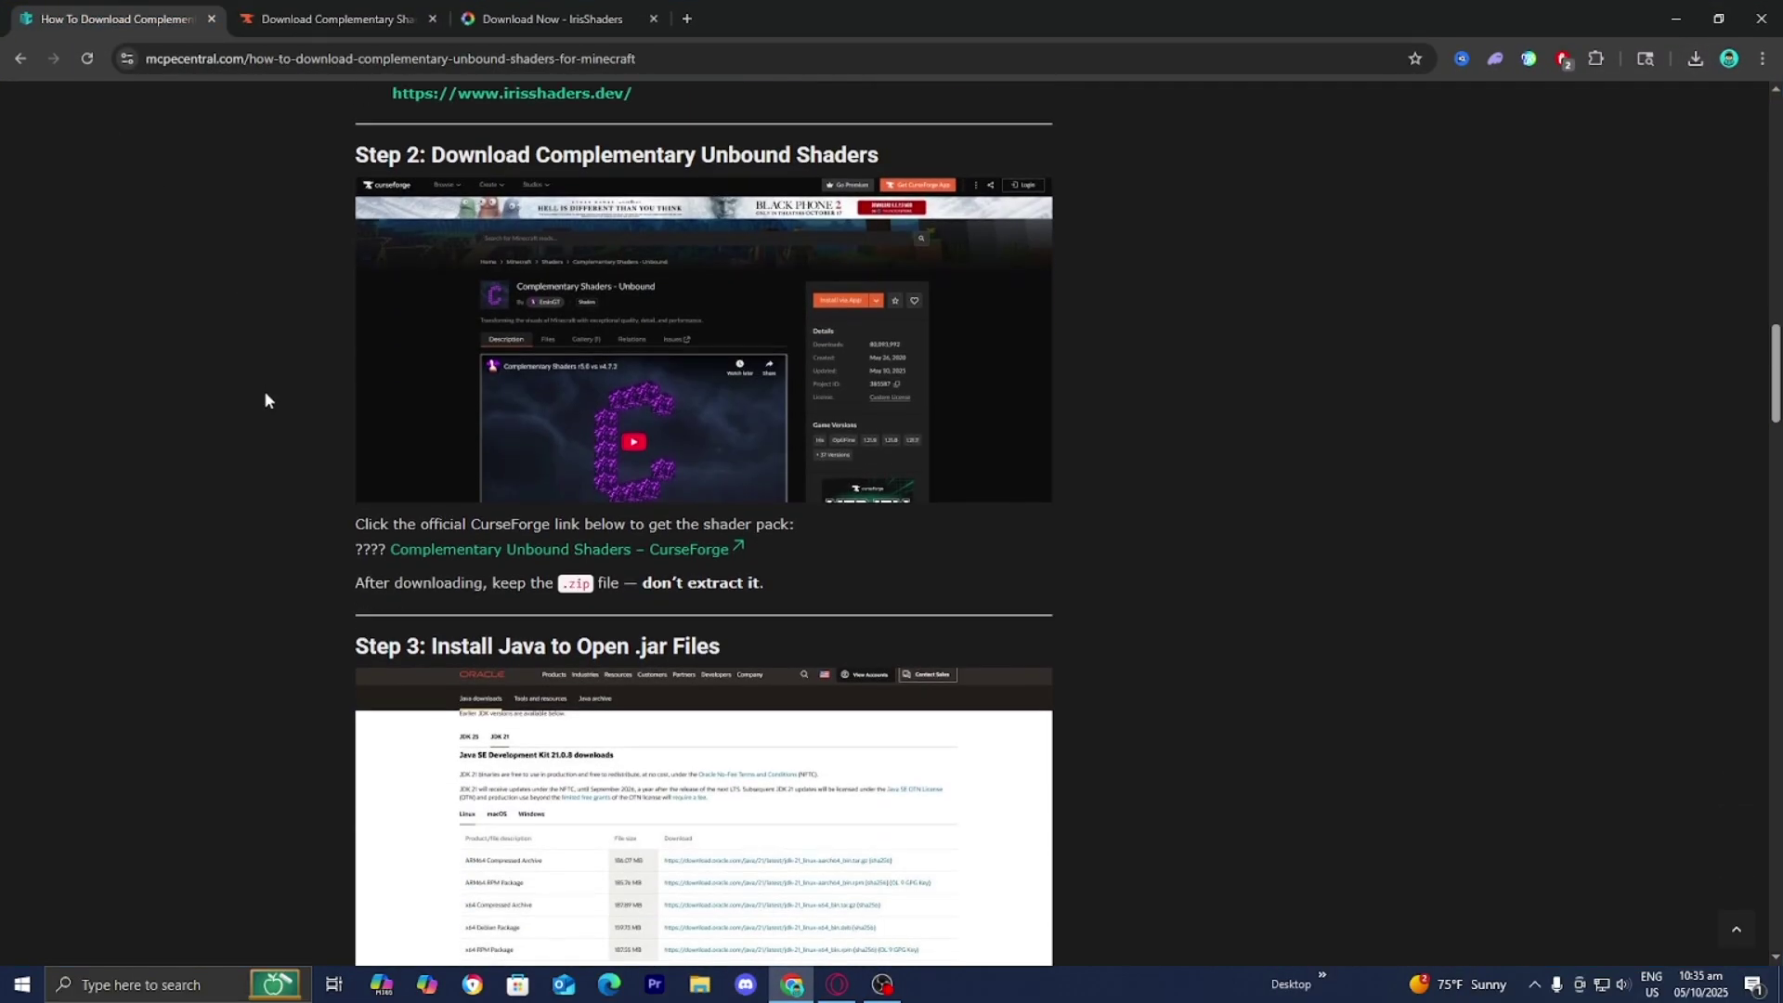
scroll(265, 399, "down", 4)
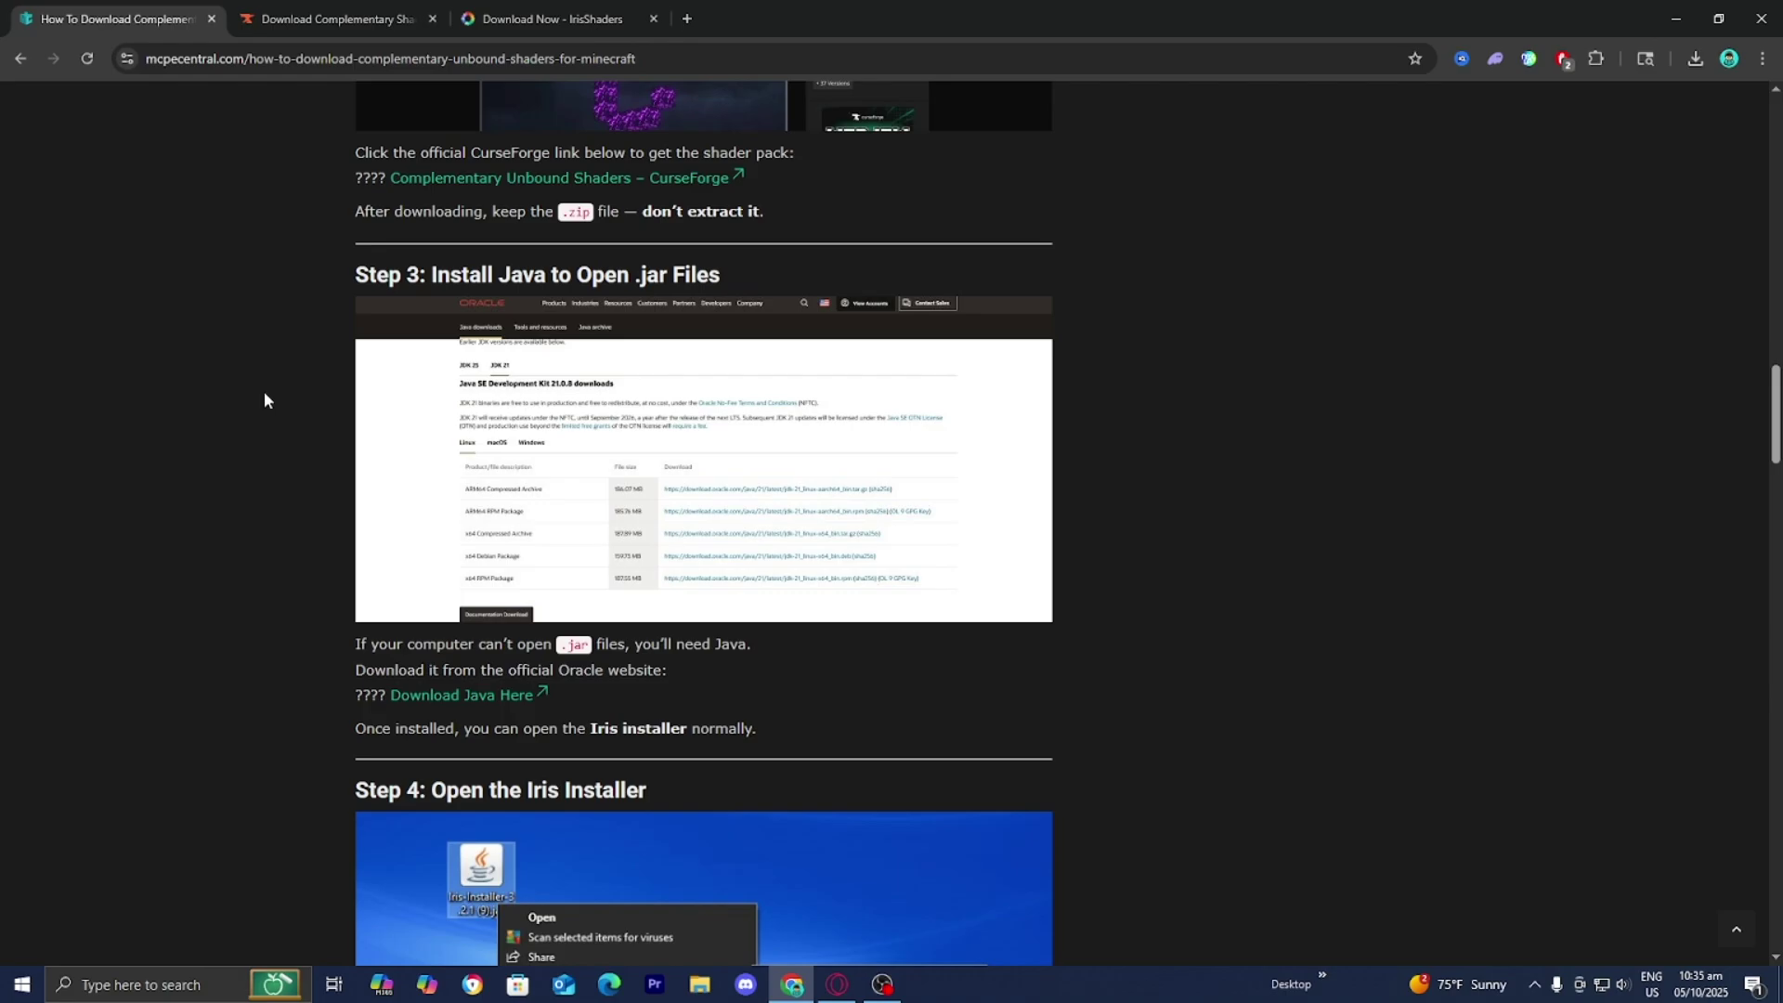
left_click(512, 697)
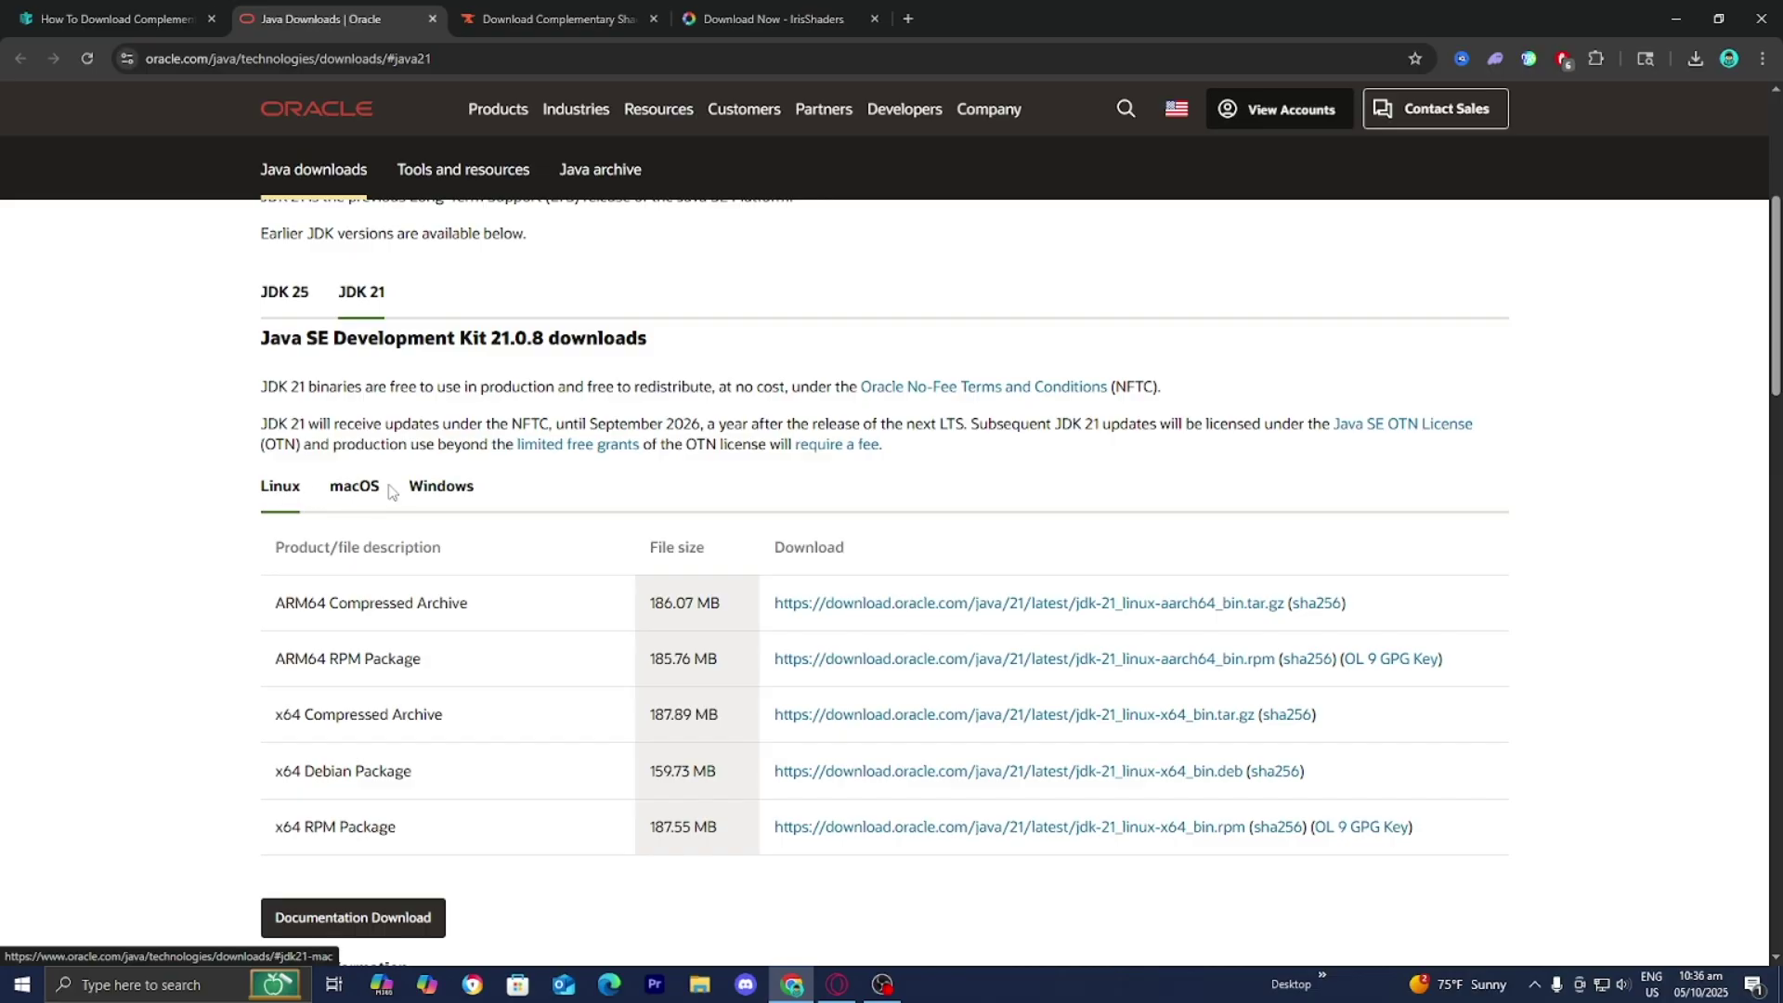
left_click(413, 489)
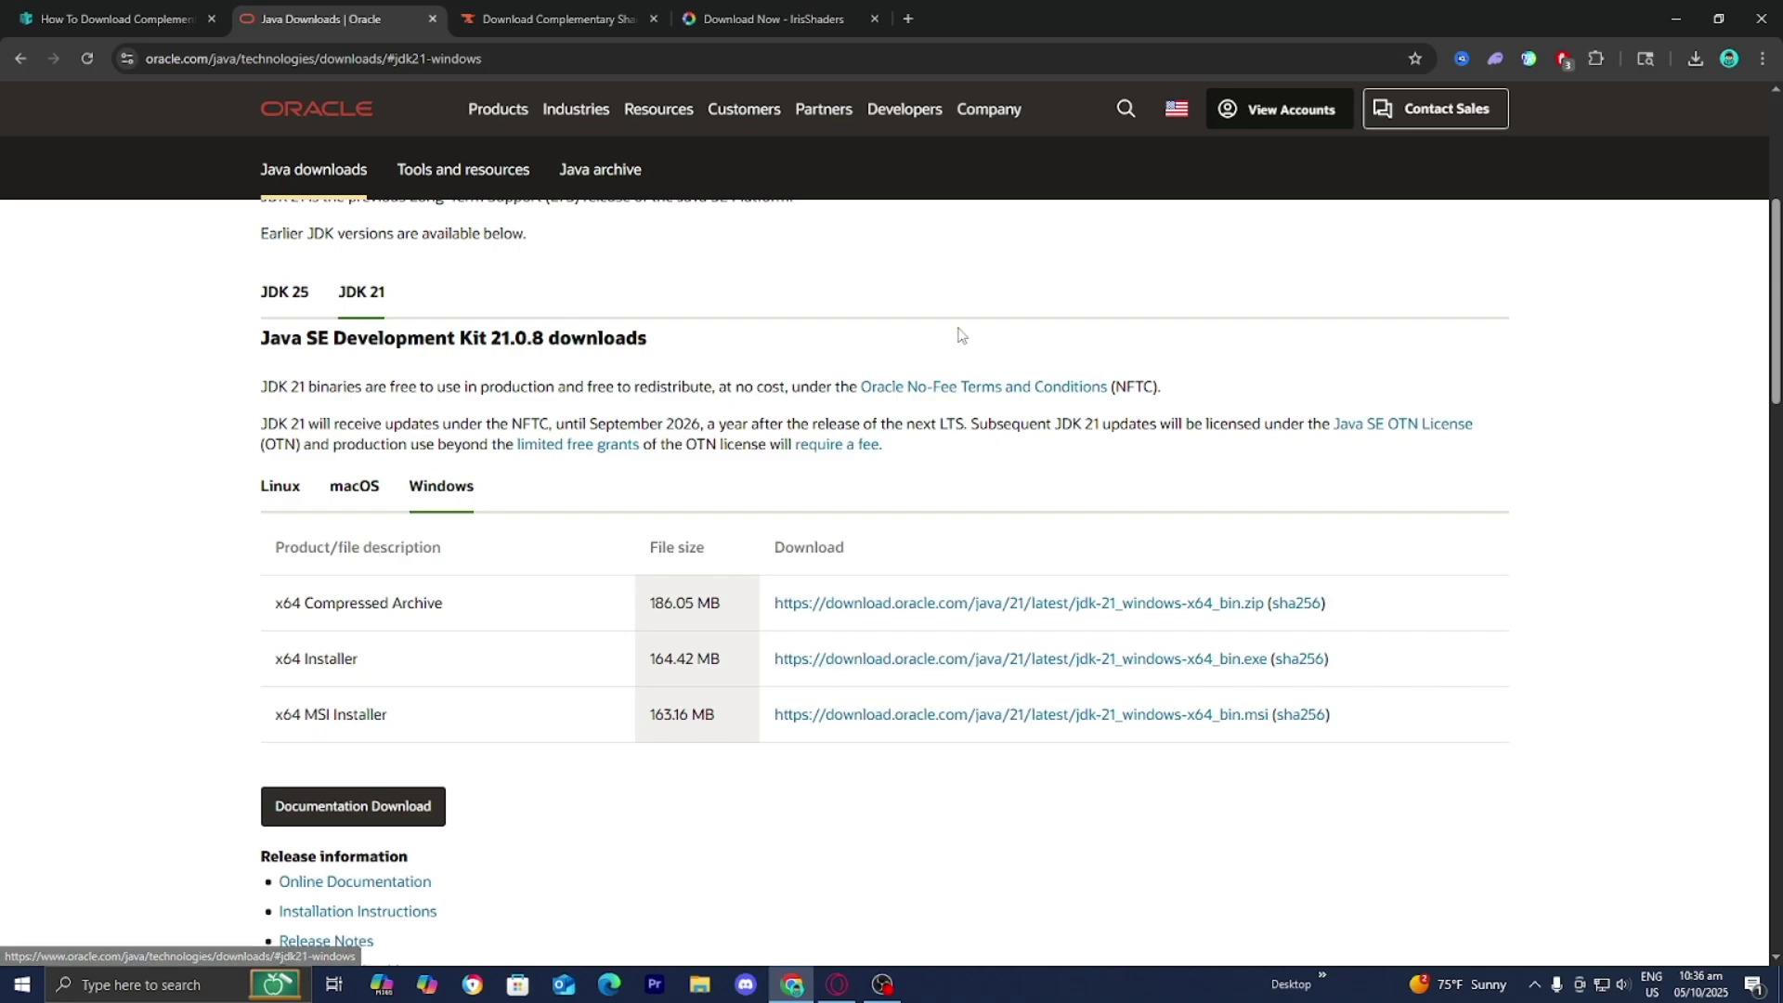
Minimize the browser and move the Complementary Unbound zip beside the Iris installer on the desktop.
left_click(1687, 10)
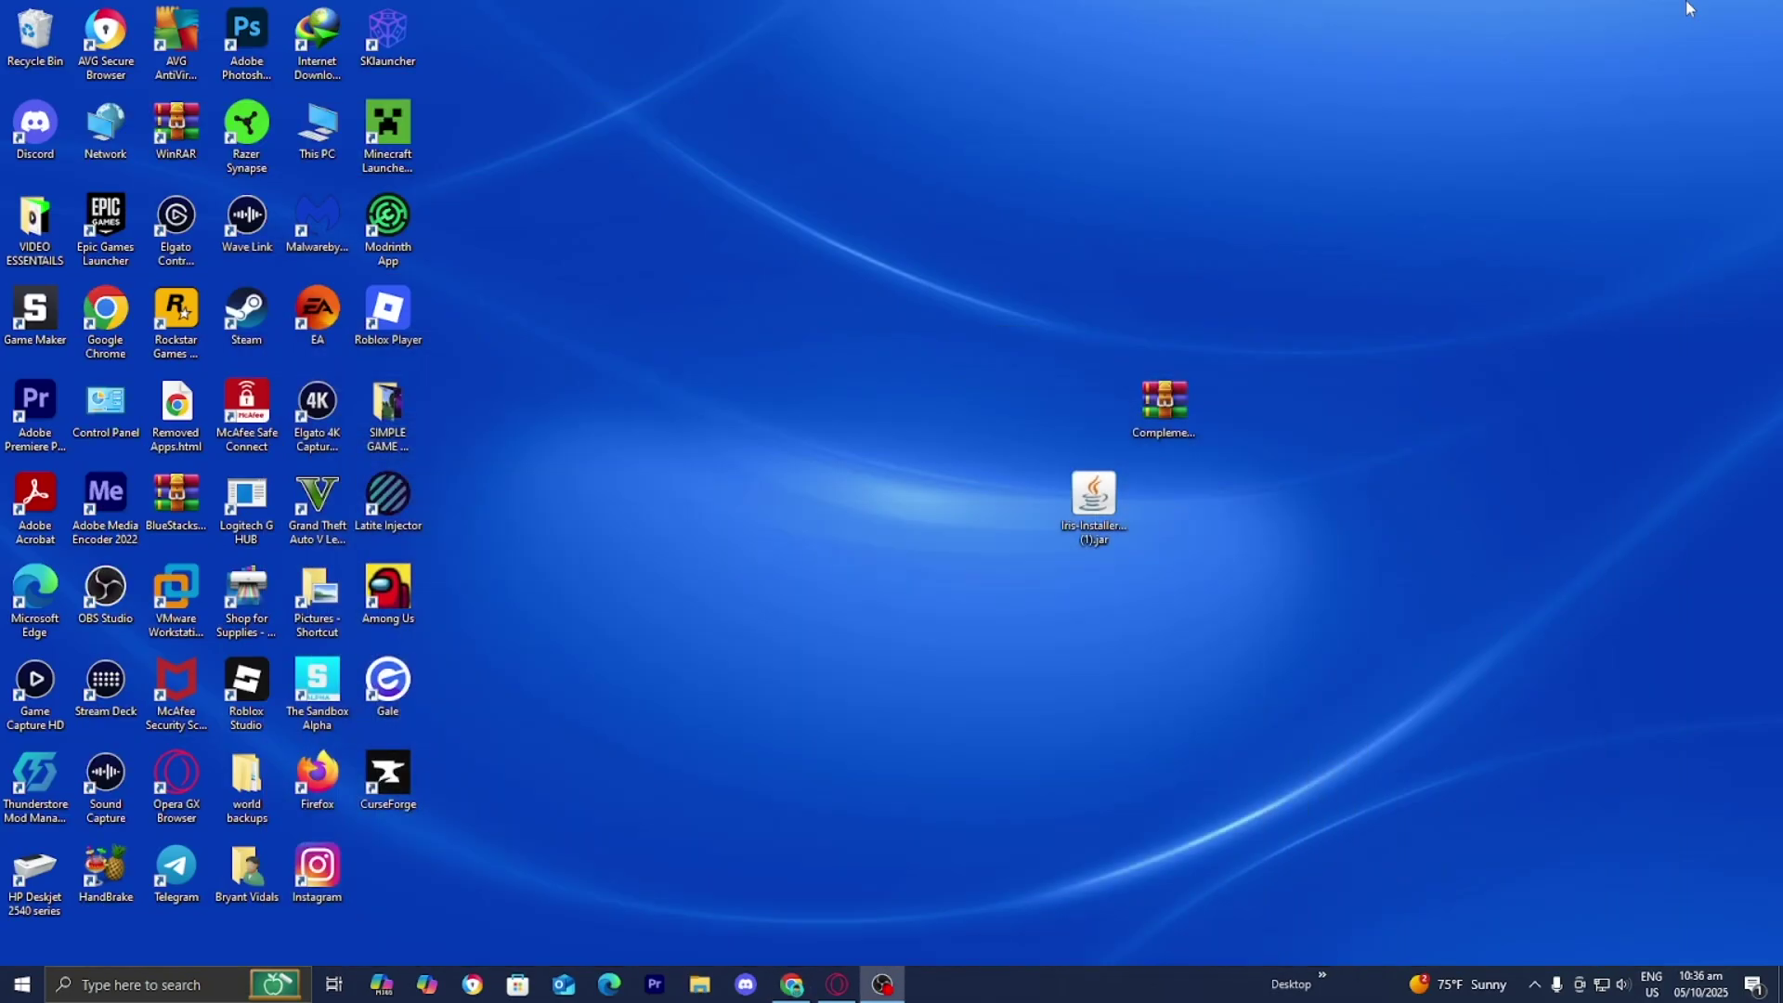
left_click_drag(1159, 408, 1013, 520)
left_click(1170, 441)
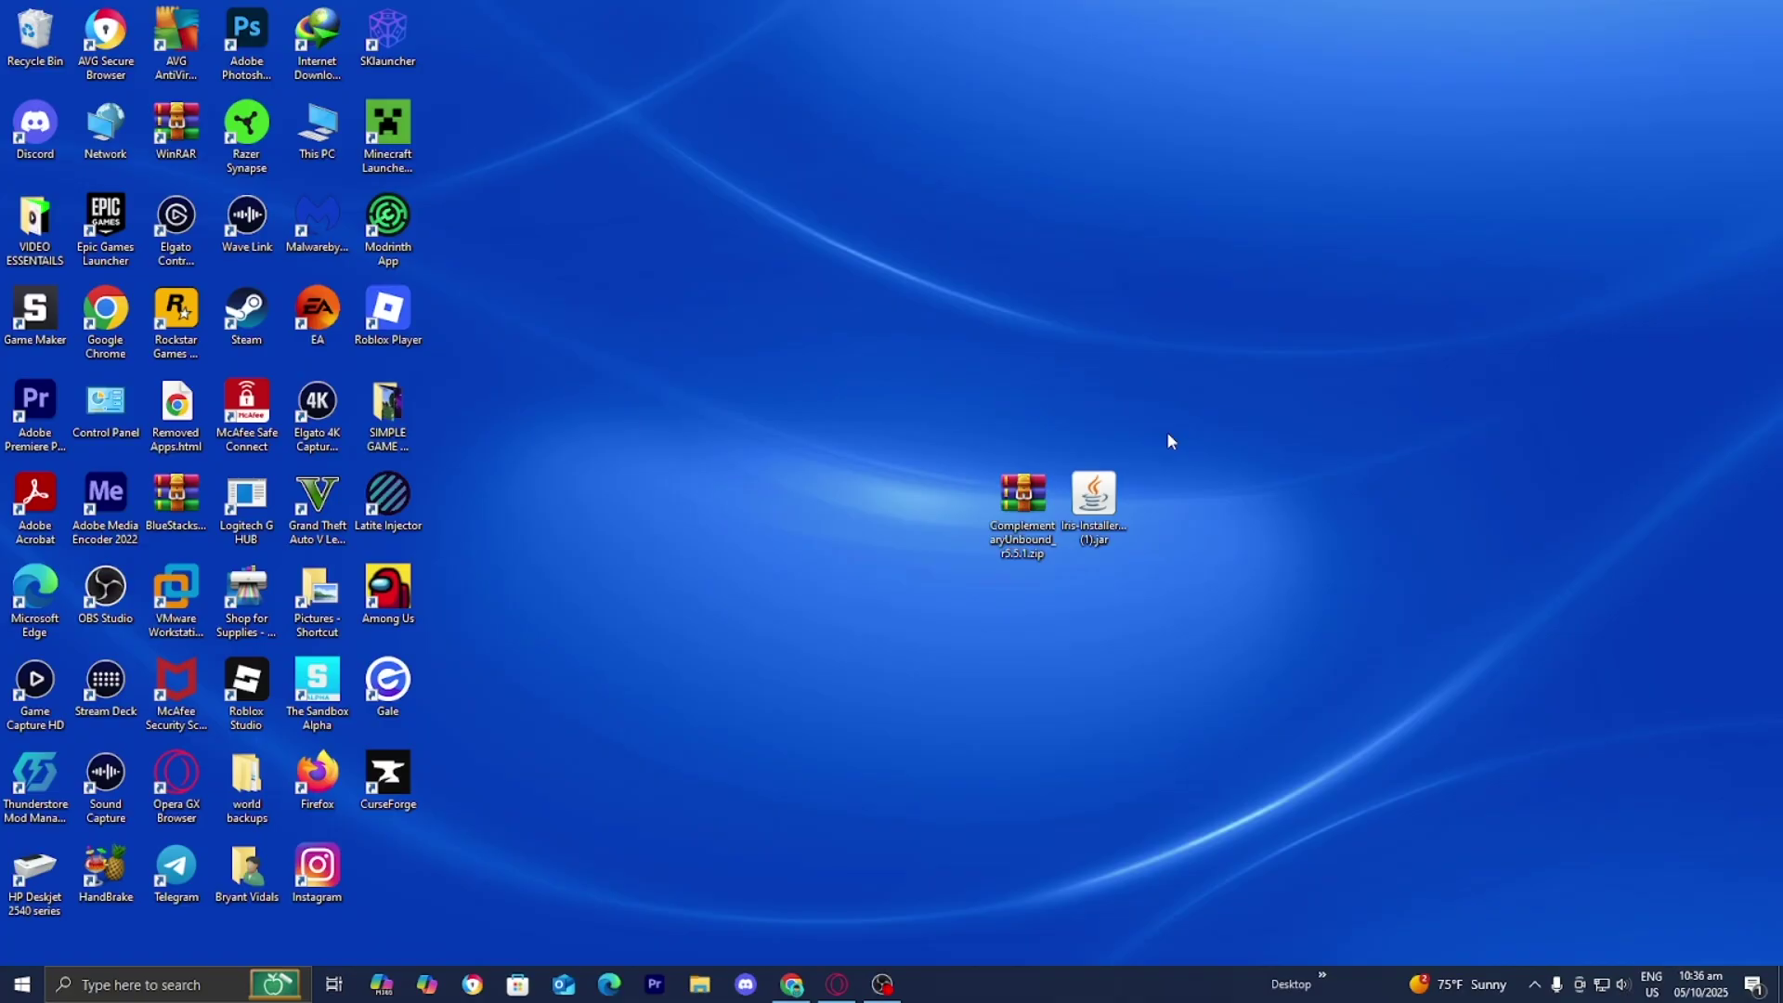
left_click(1109, 528)
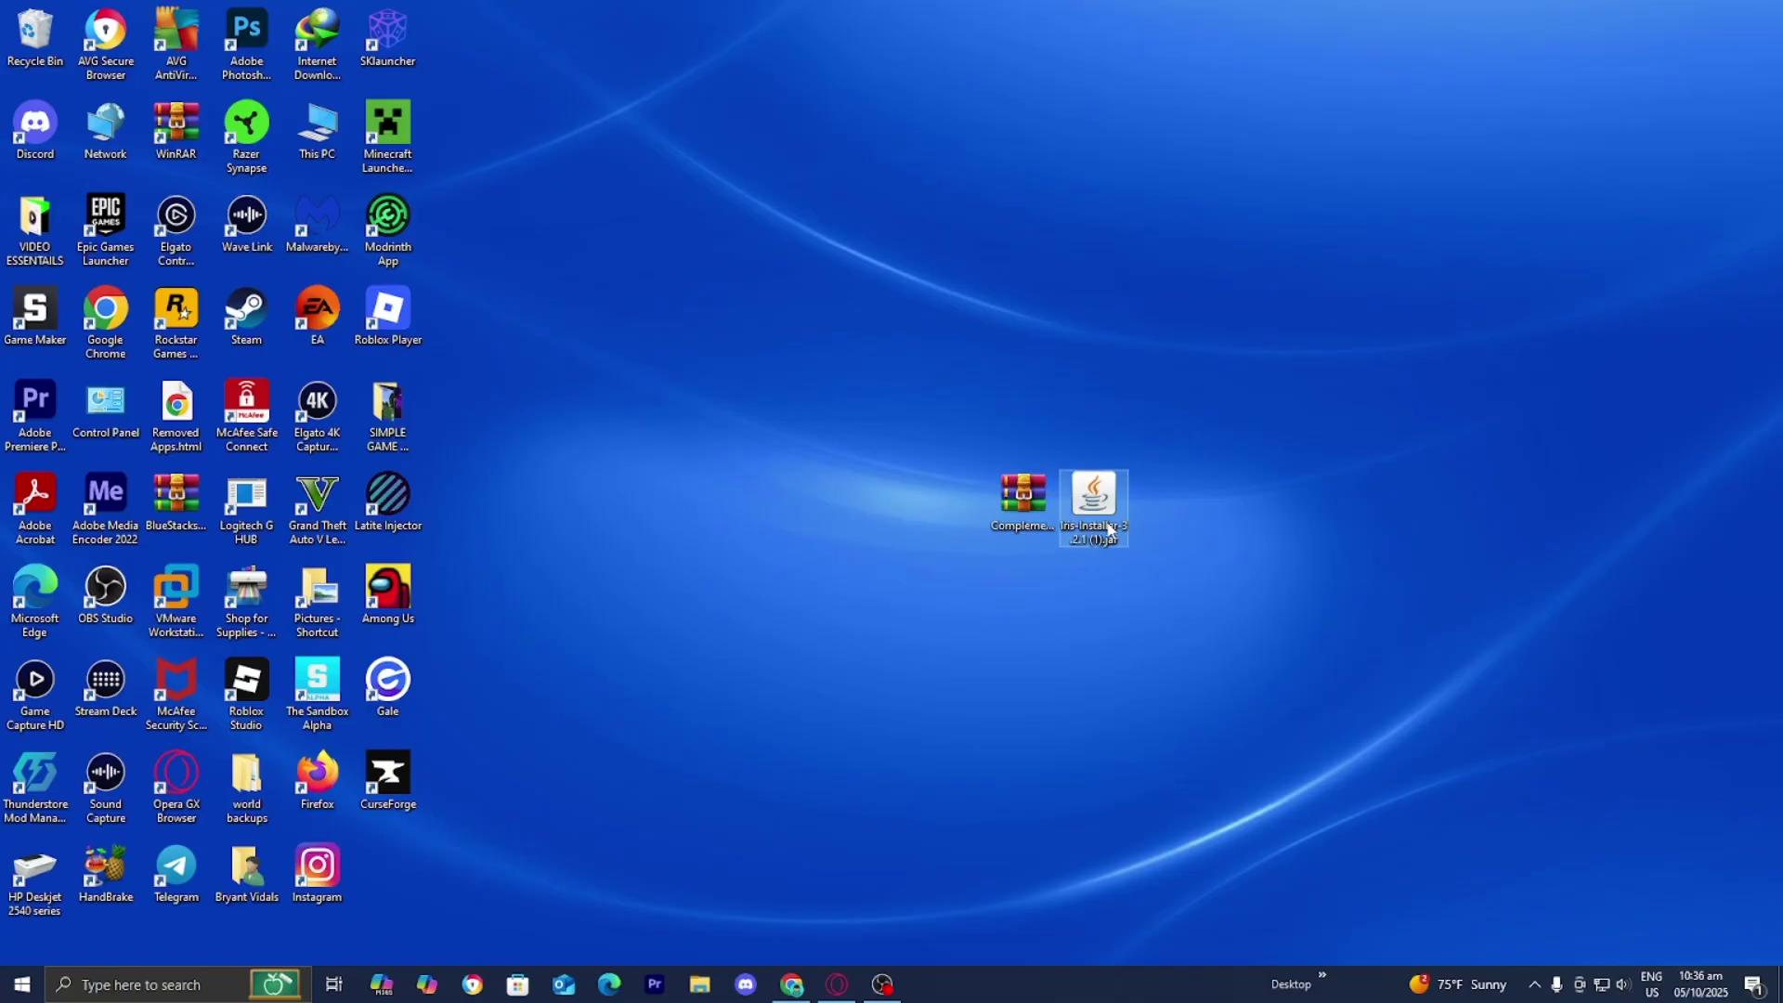
left_click(1042, 516)
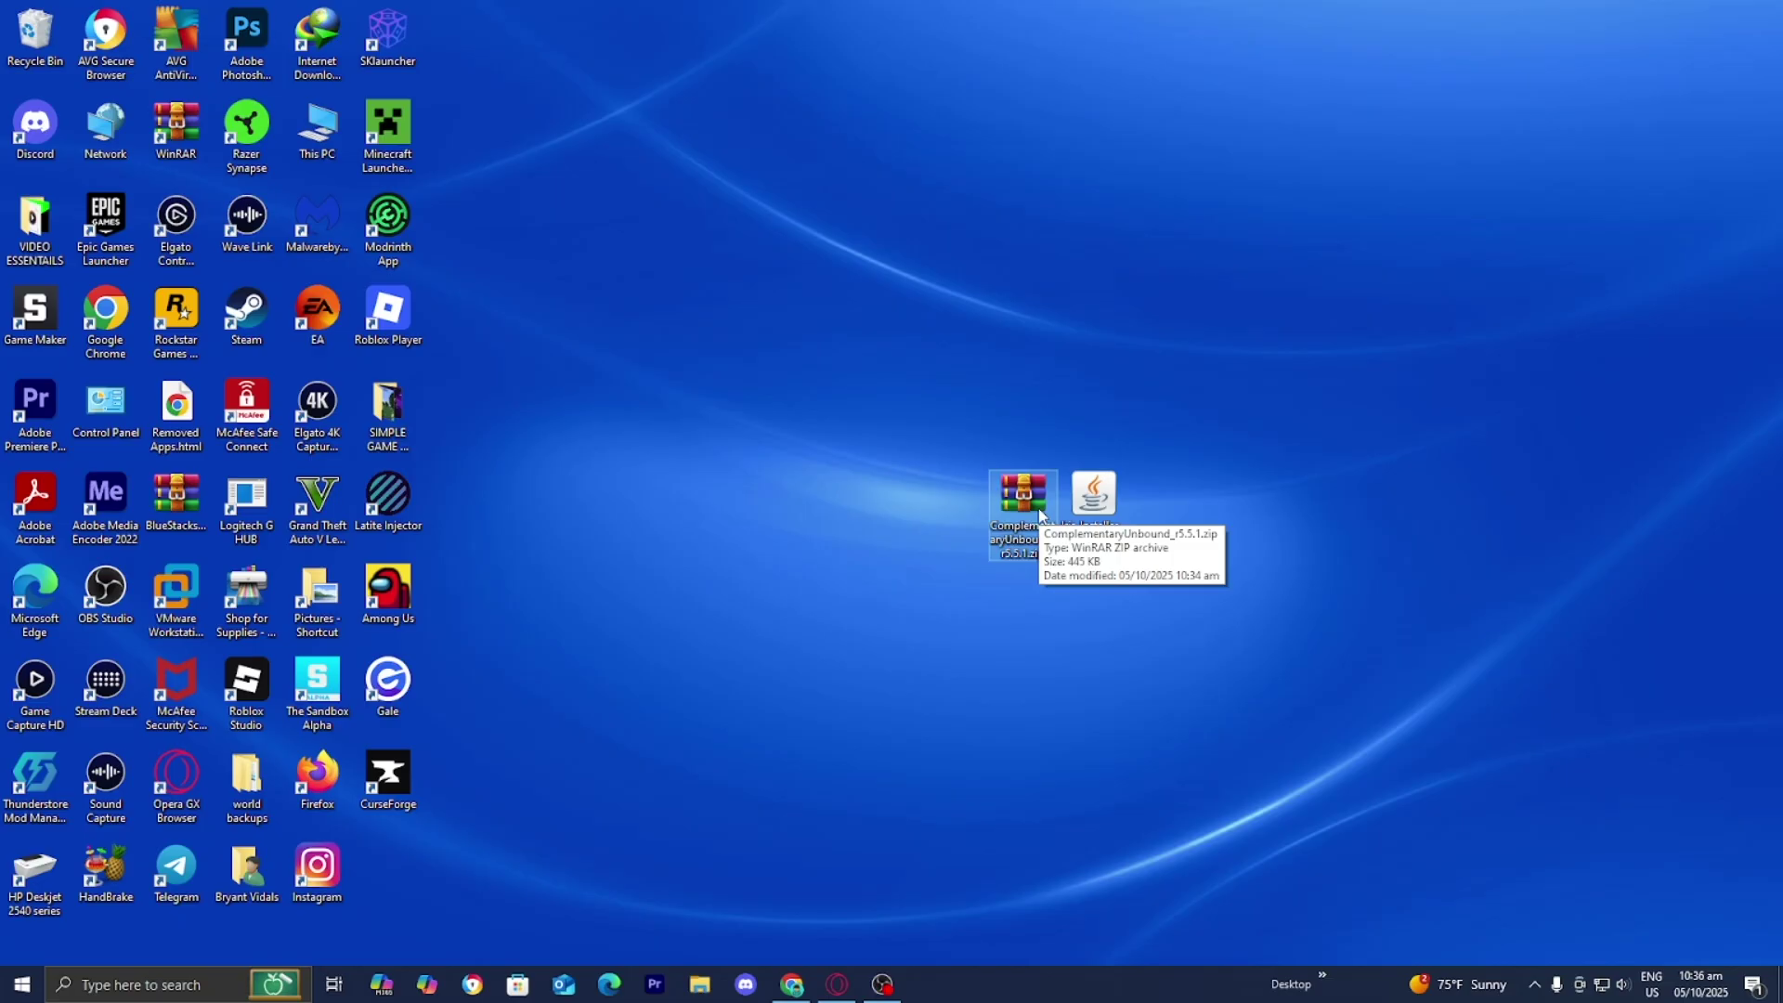
left_click(1137, 428)
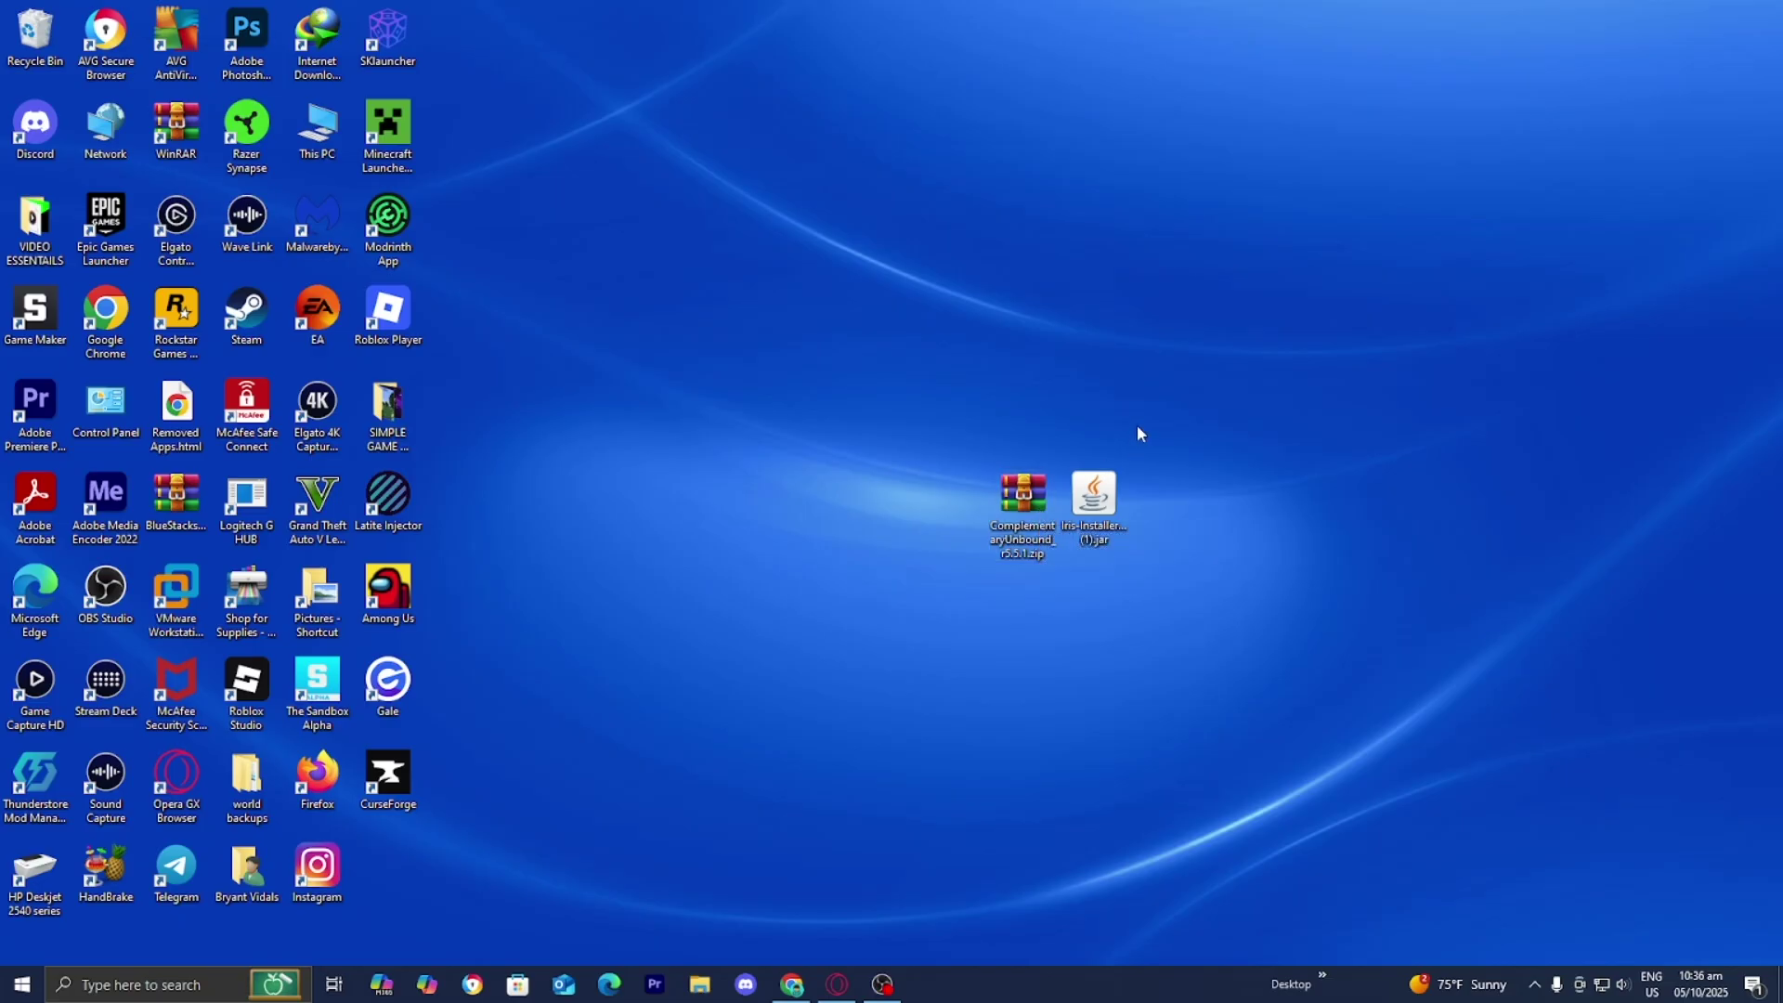
Open the Iris installer JAR on the desktop with Java(TM) Platform SE binary.
right_click(1089, 511)
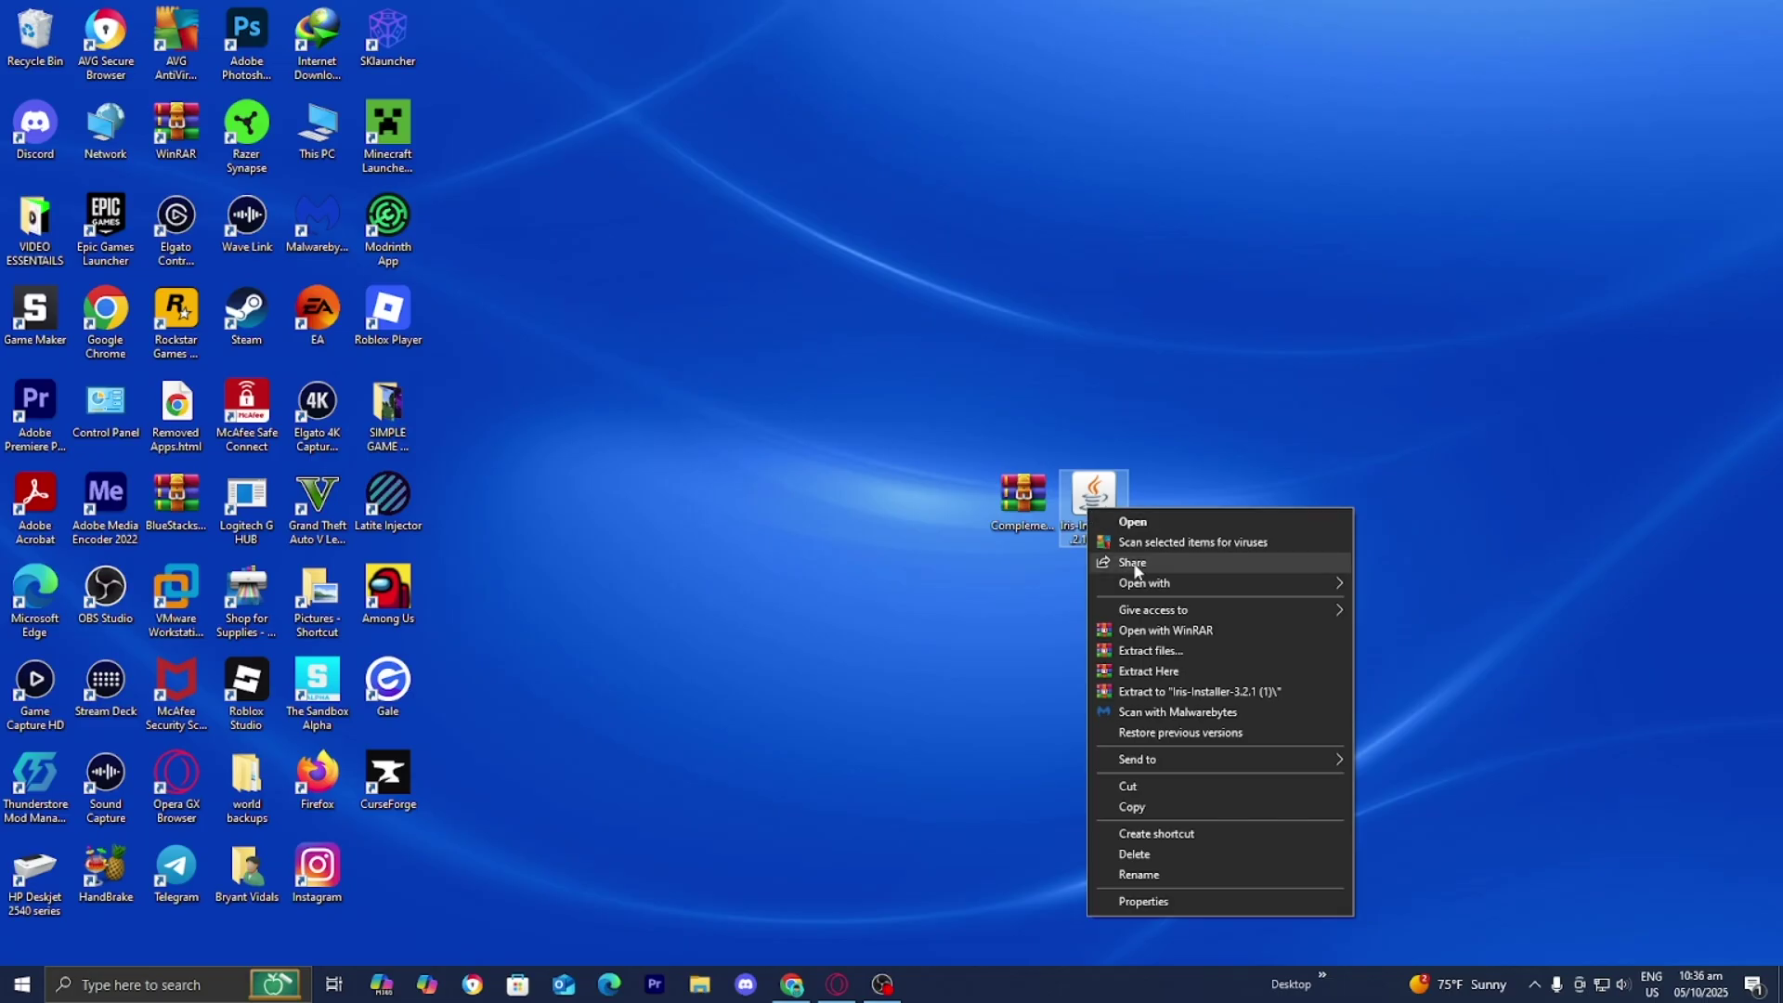
mouse_move(1310, 587)
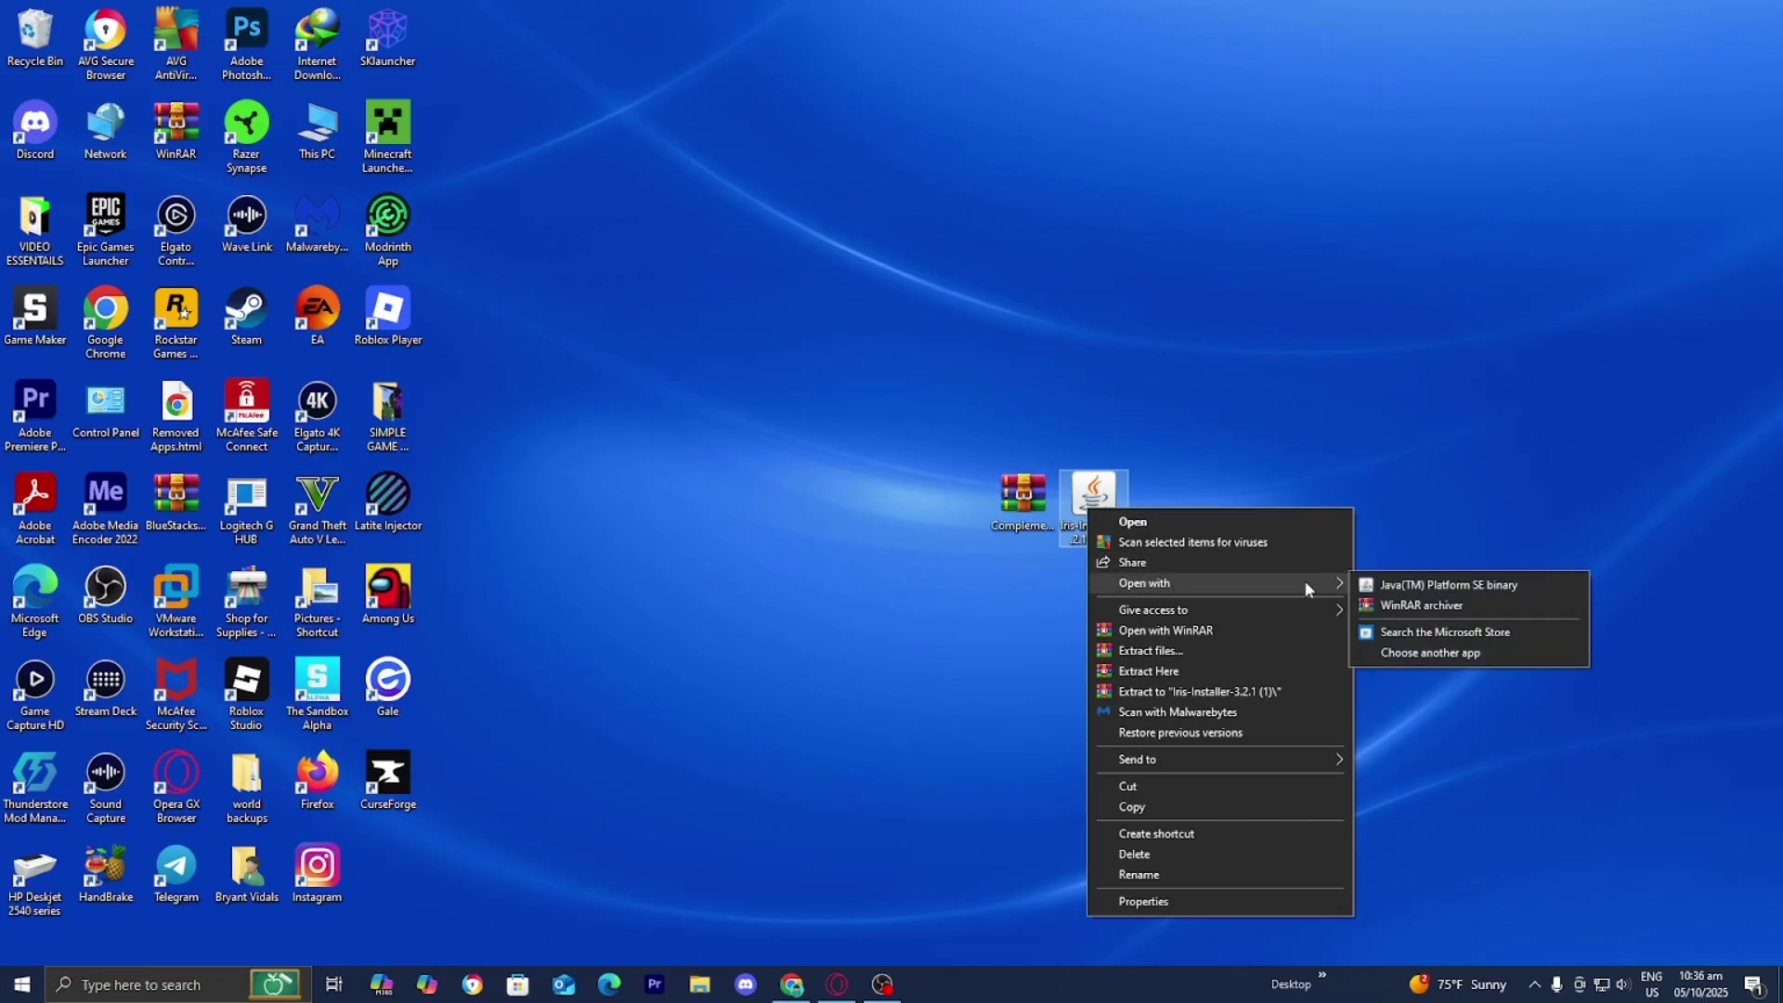
left_click(1370, 586)
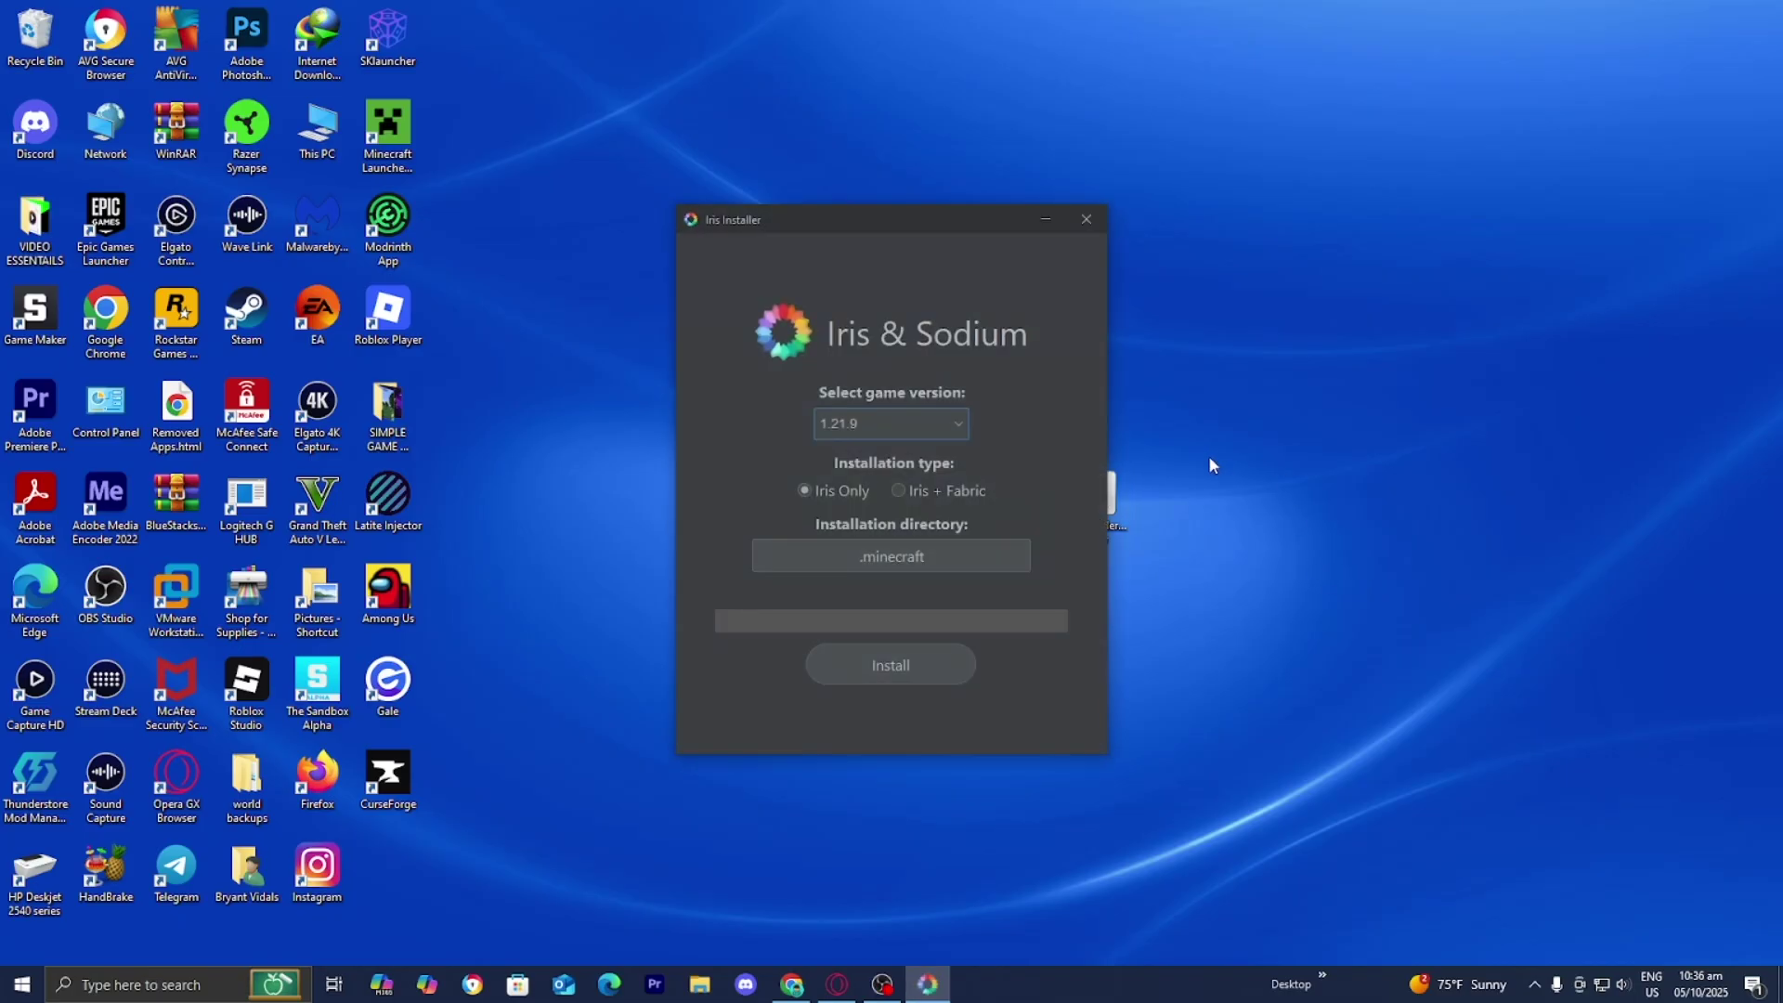
Install Iris & Sodium for game version 1.21.9 as Iris Only, and close the installer.
left_click(900, 419)
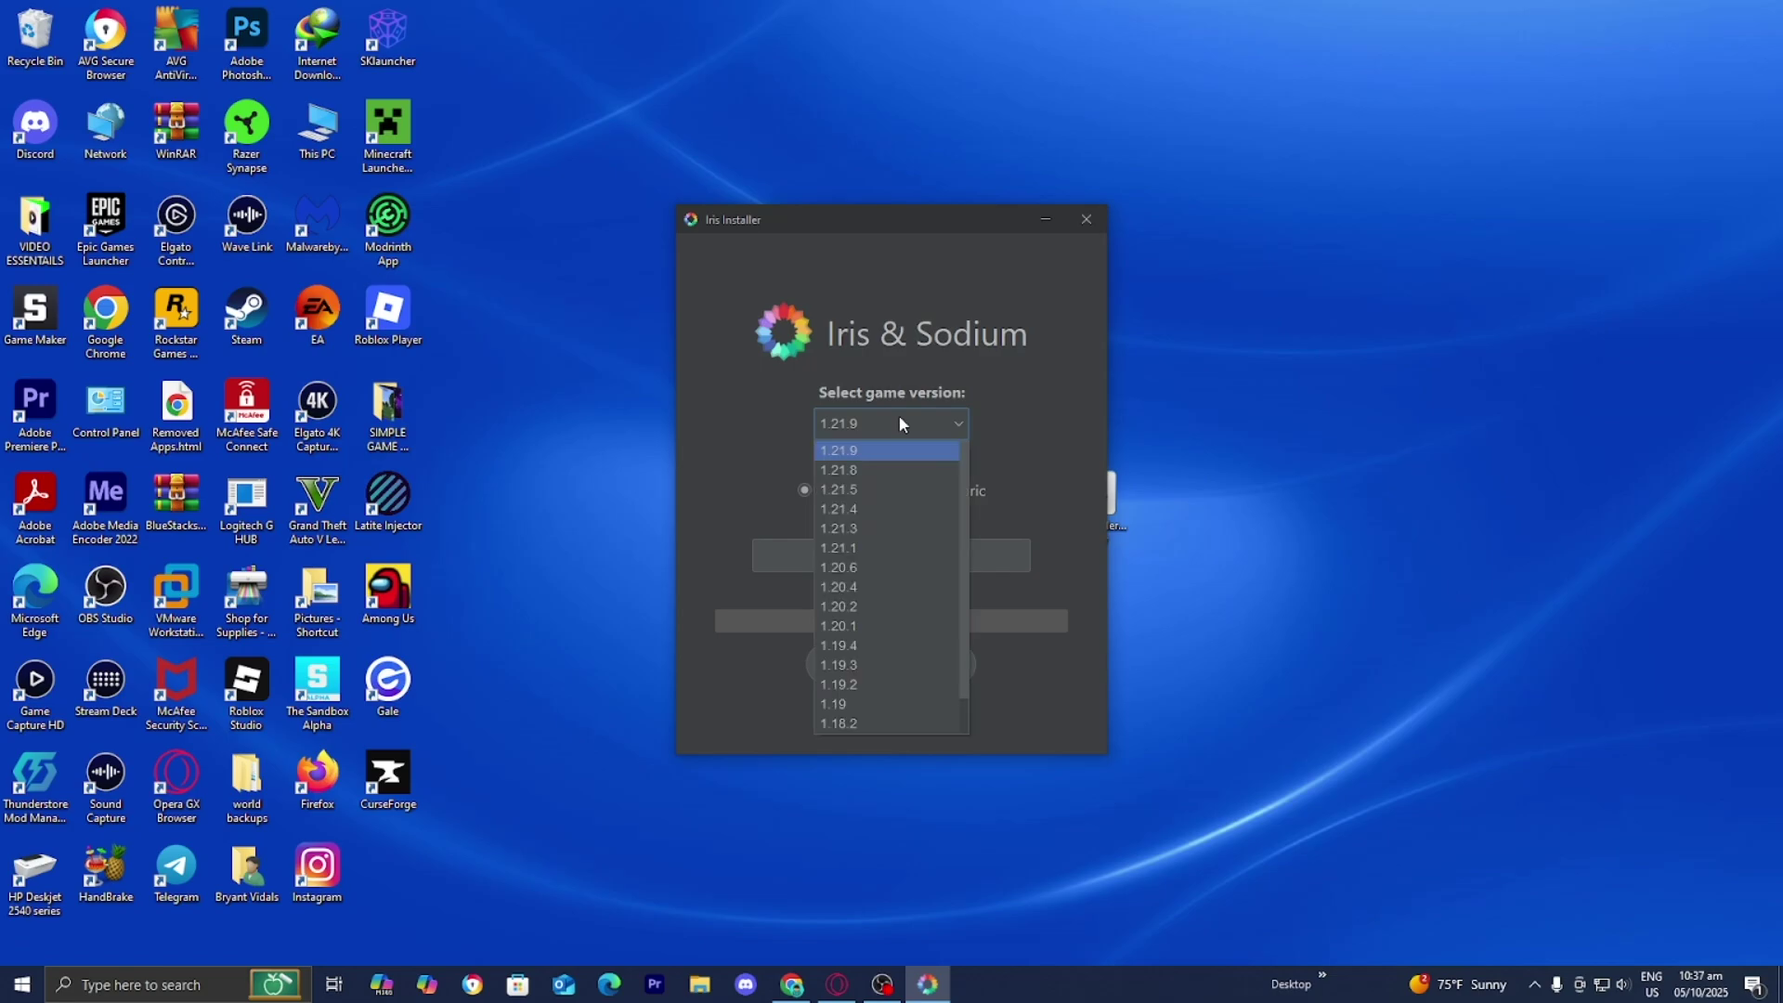
left_click(853, 453)
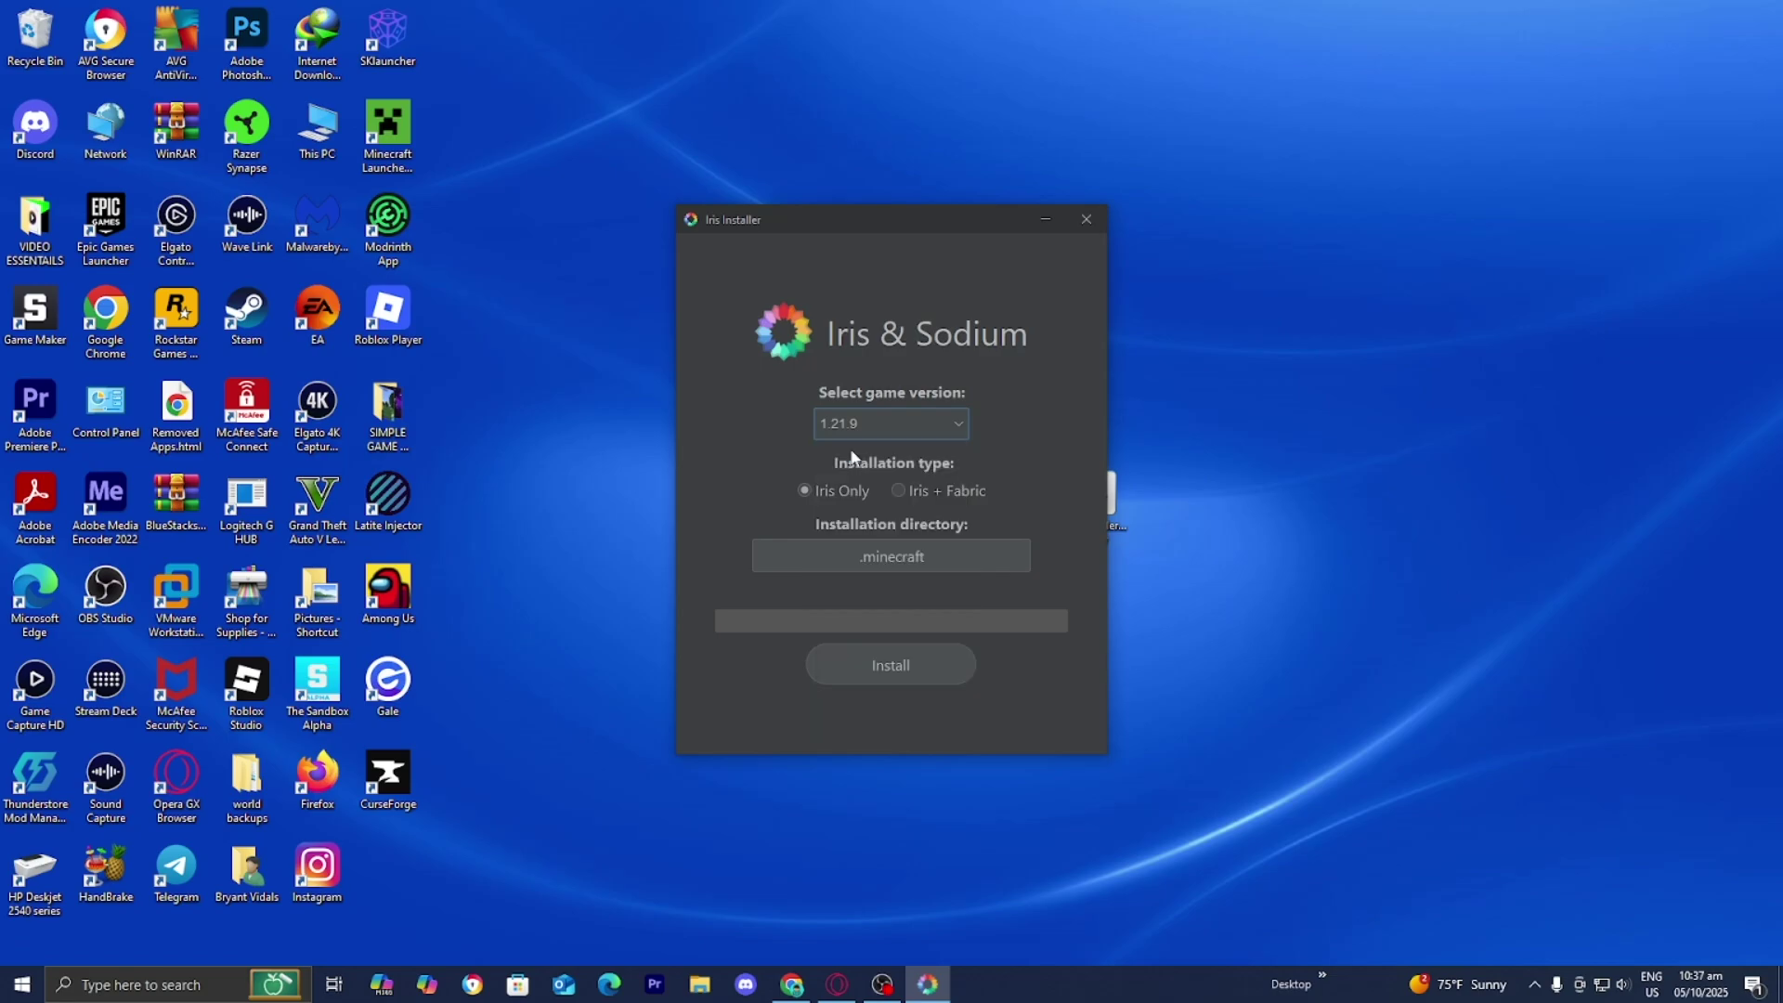
left_click(889, 672)
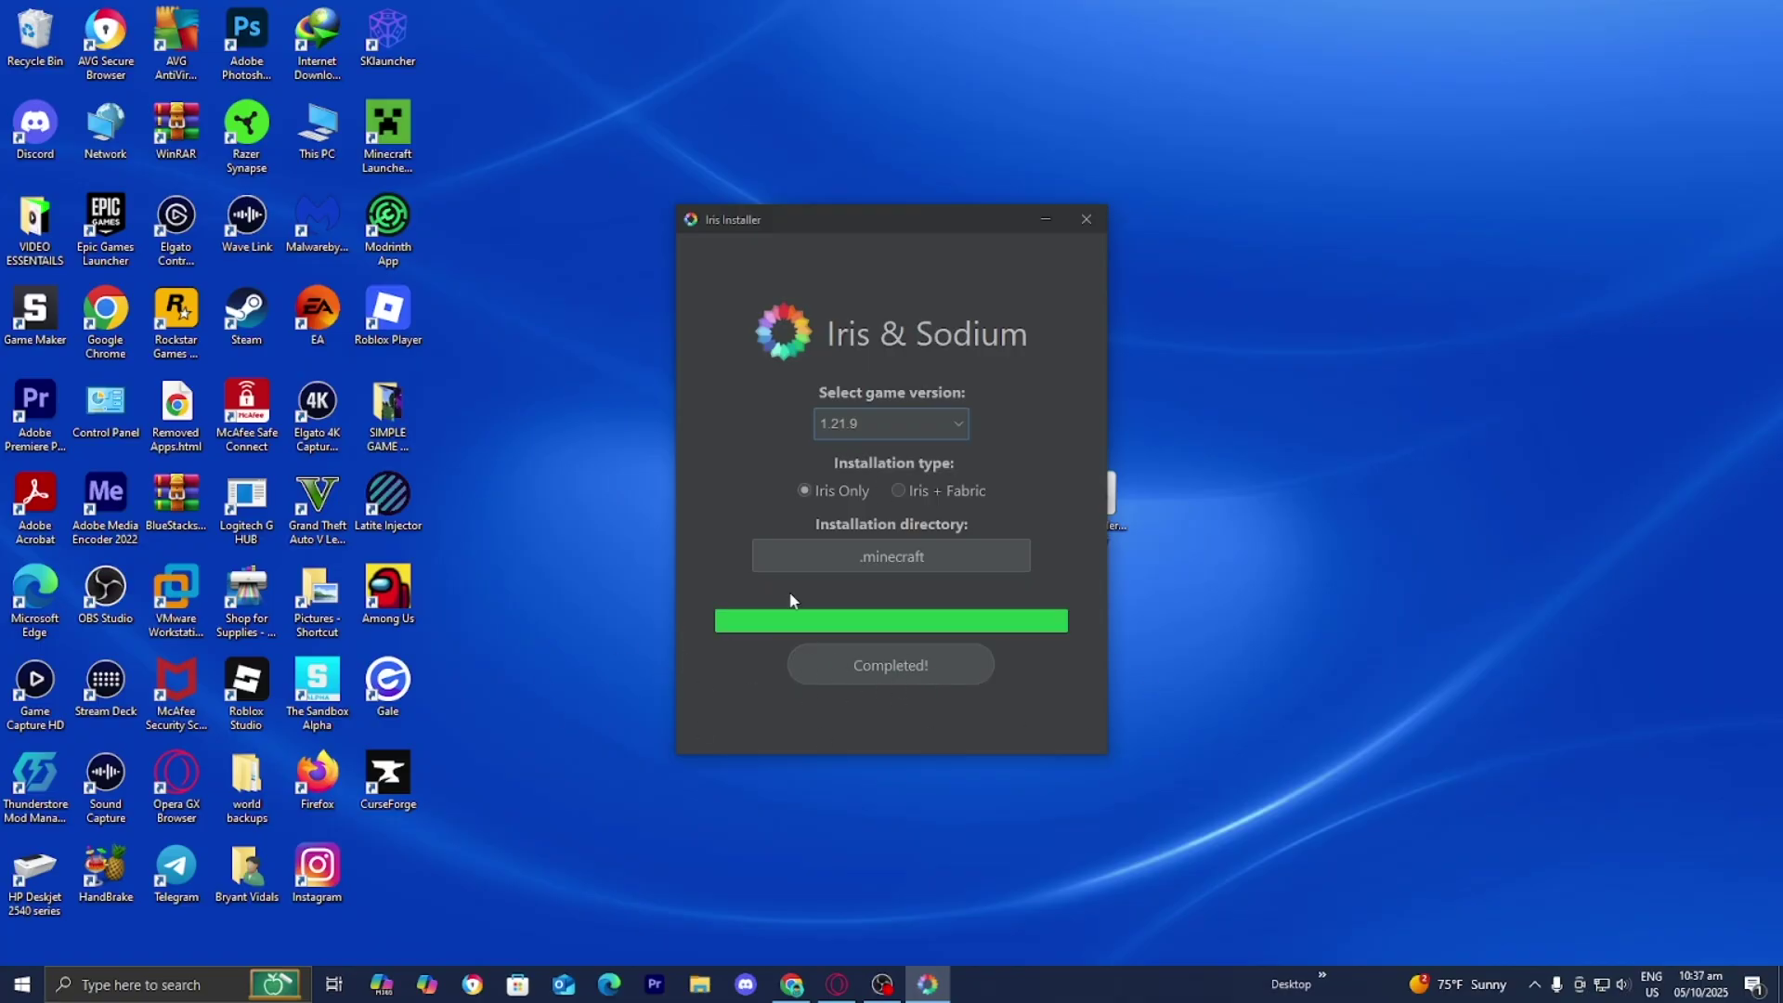
left_click(1087, 220)
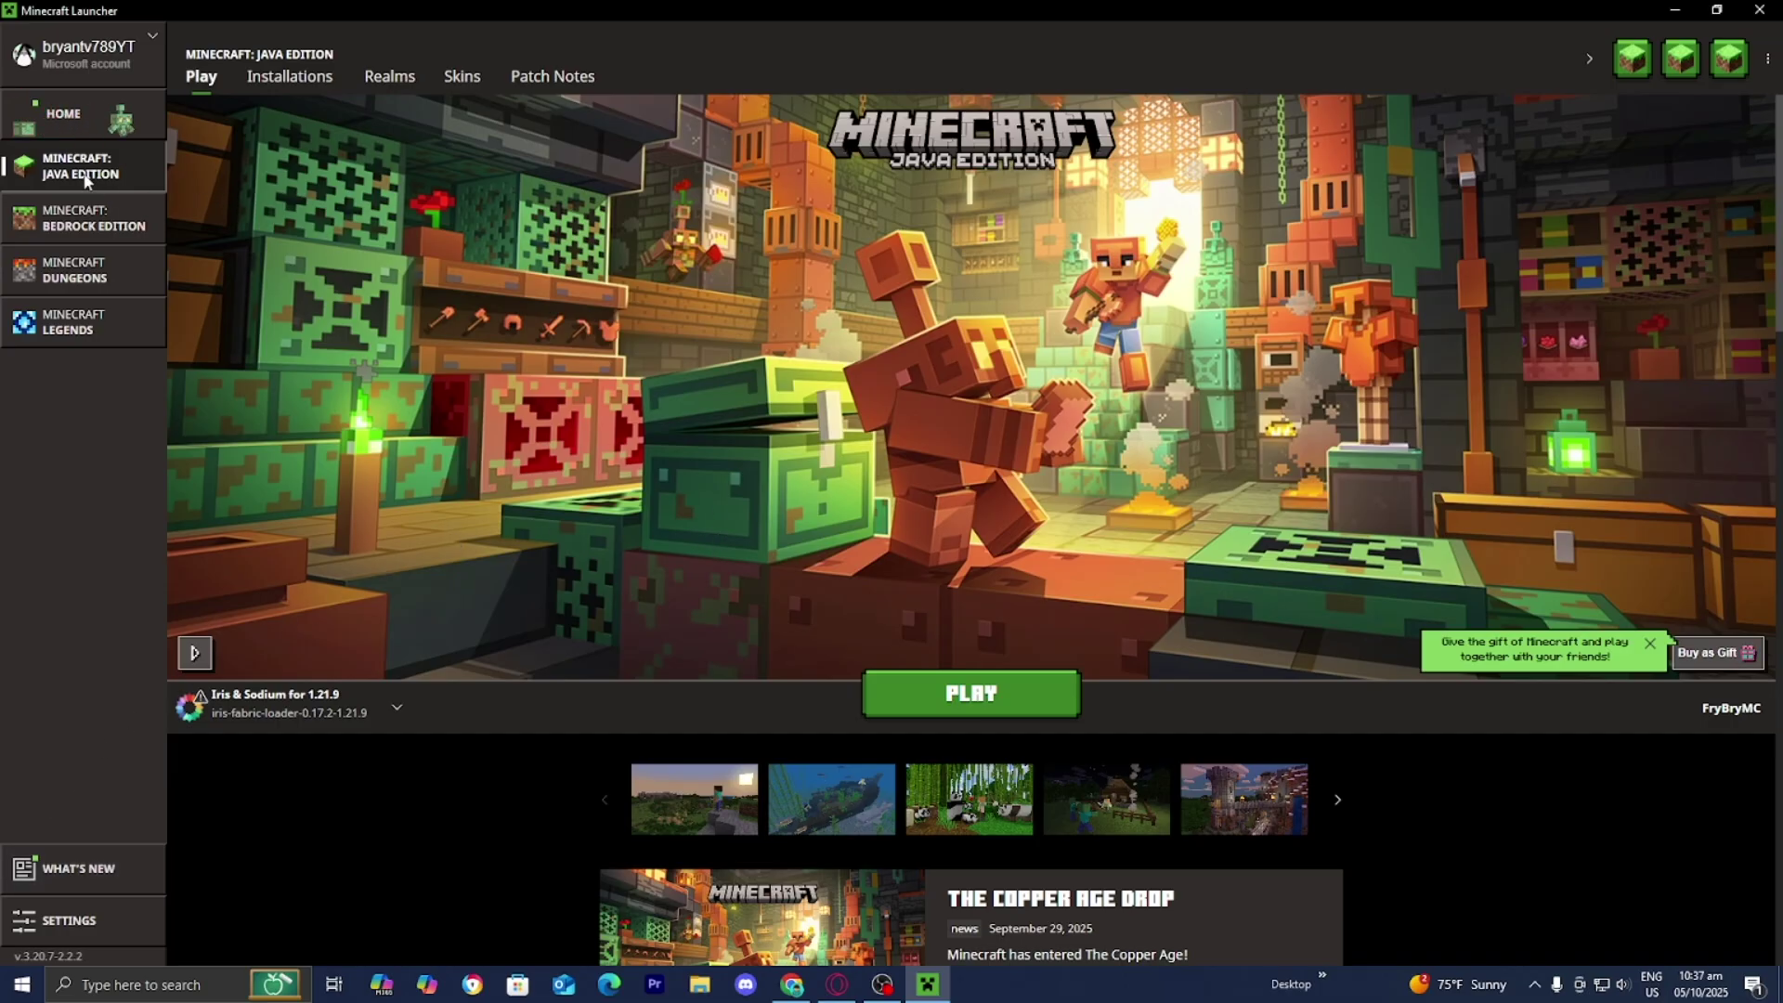
Open the shaderpacks folder inside the game folder of the Iris & Sodium for 1.21.9 installation.
left_click(280, 82)
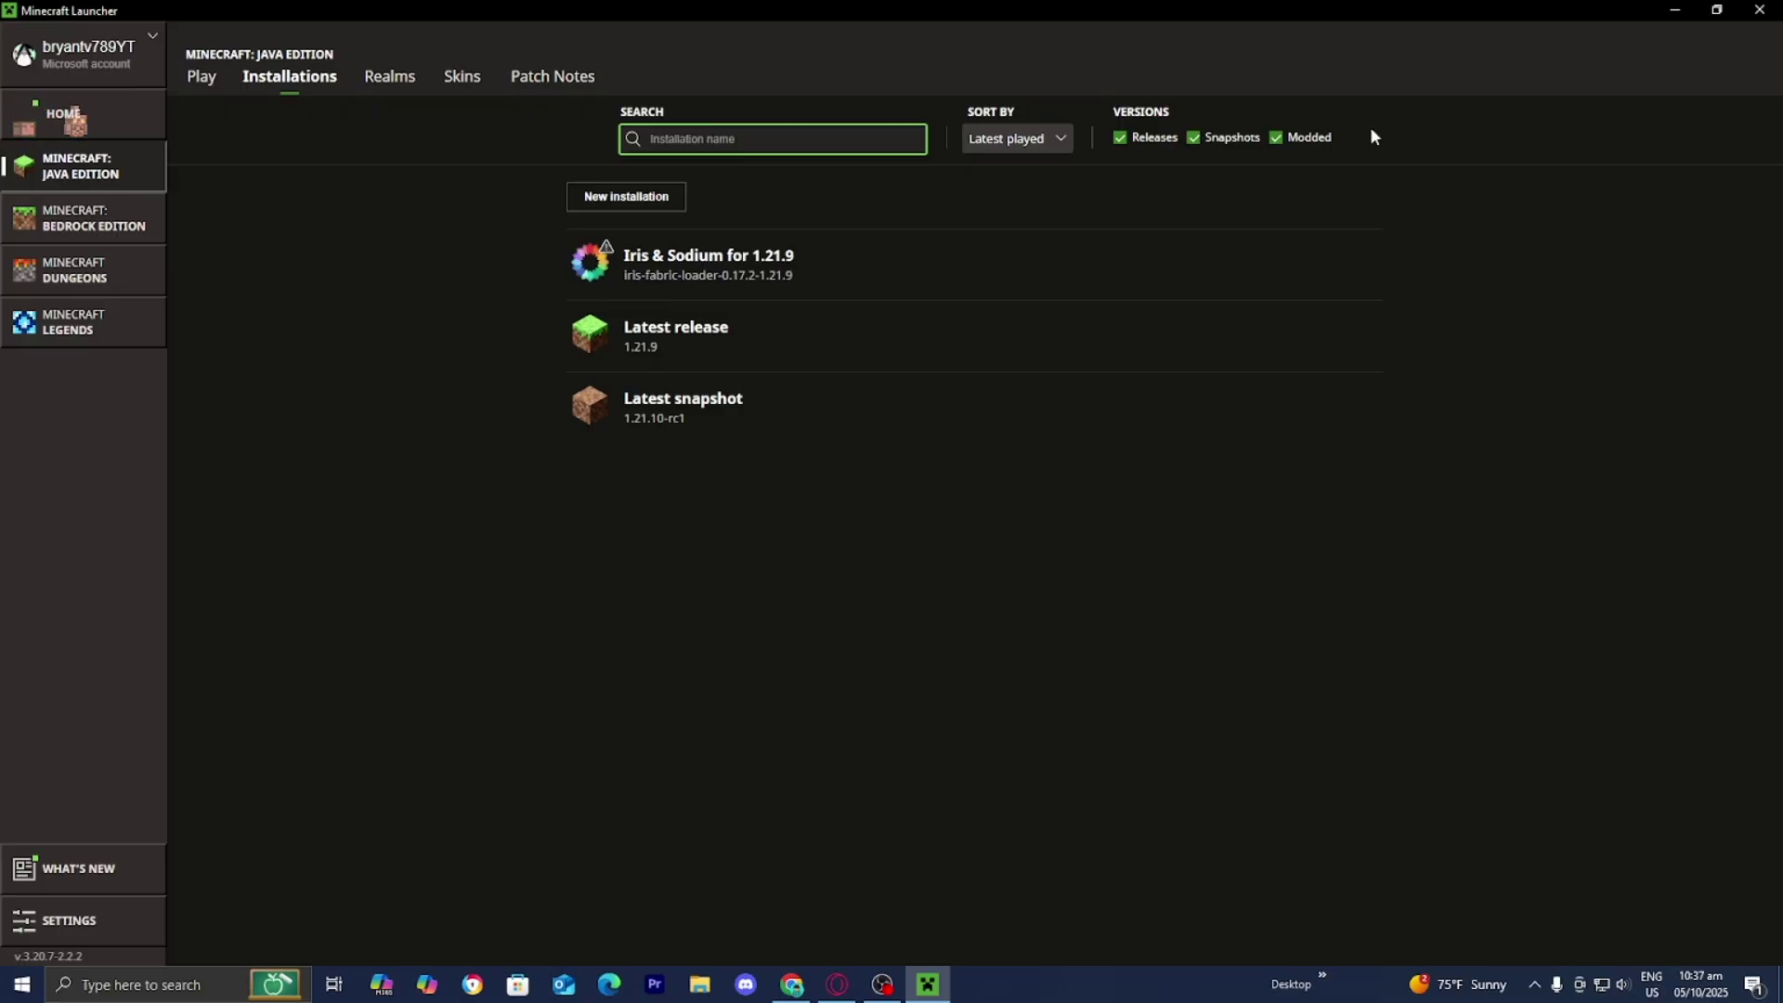
mouse_move(989, 271)
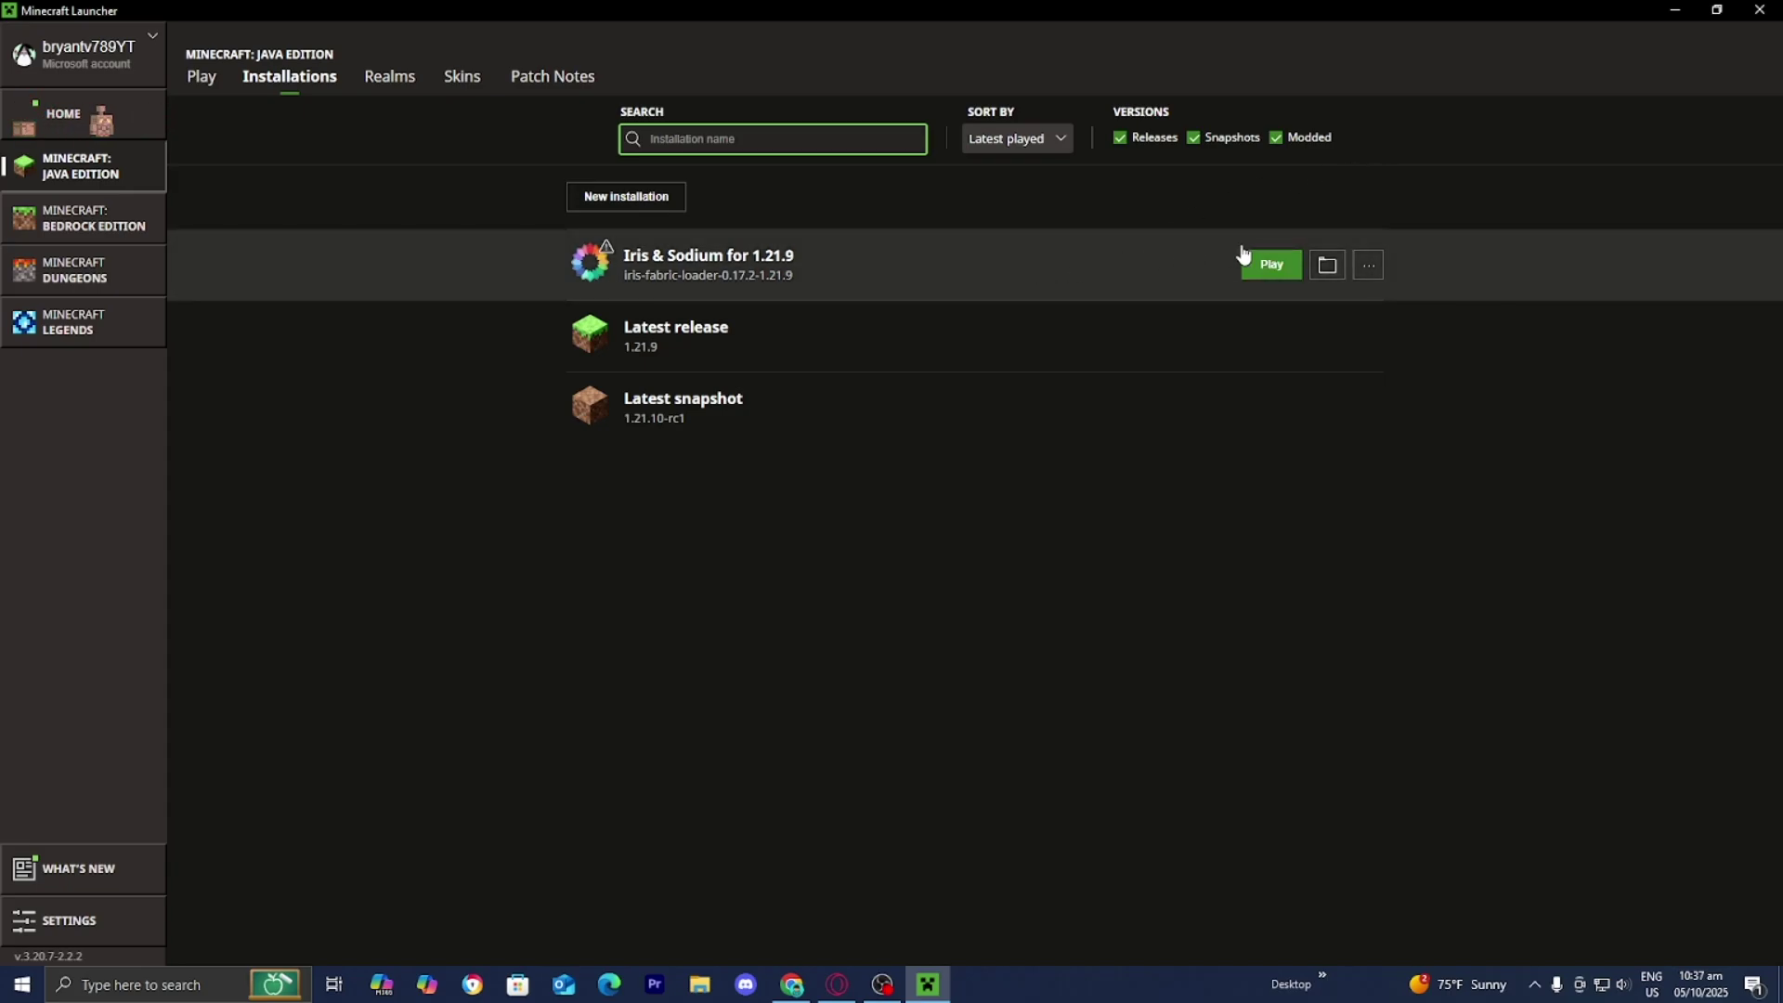
left_click(1330, 266)
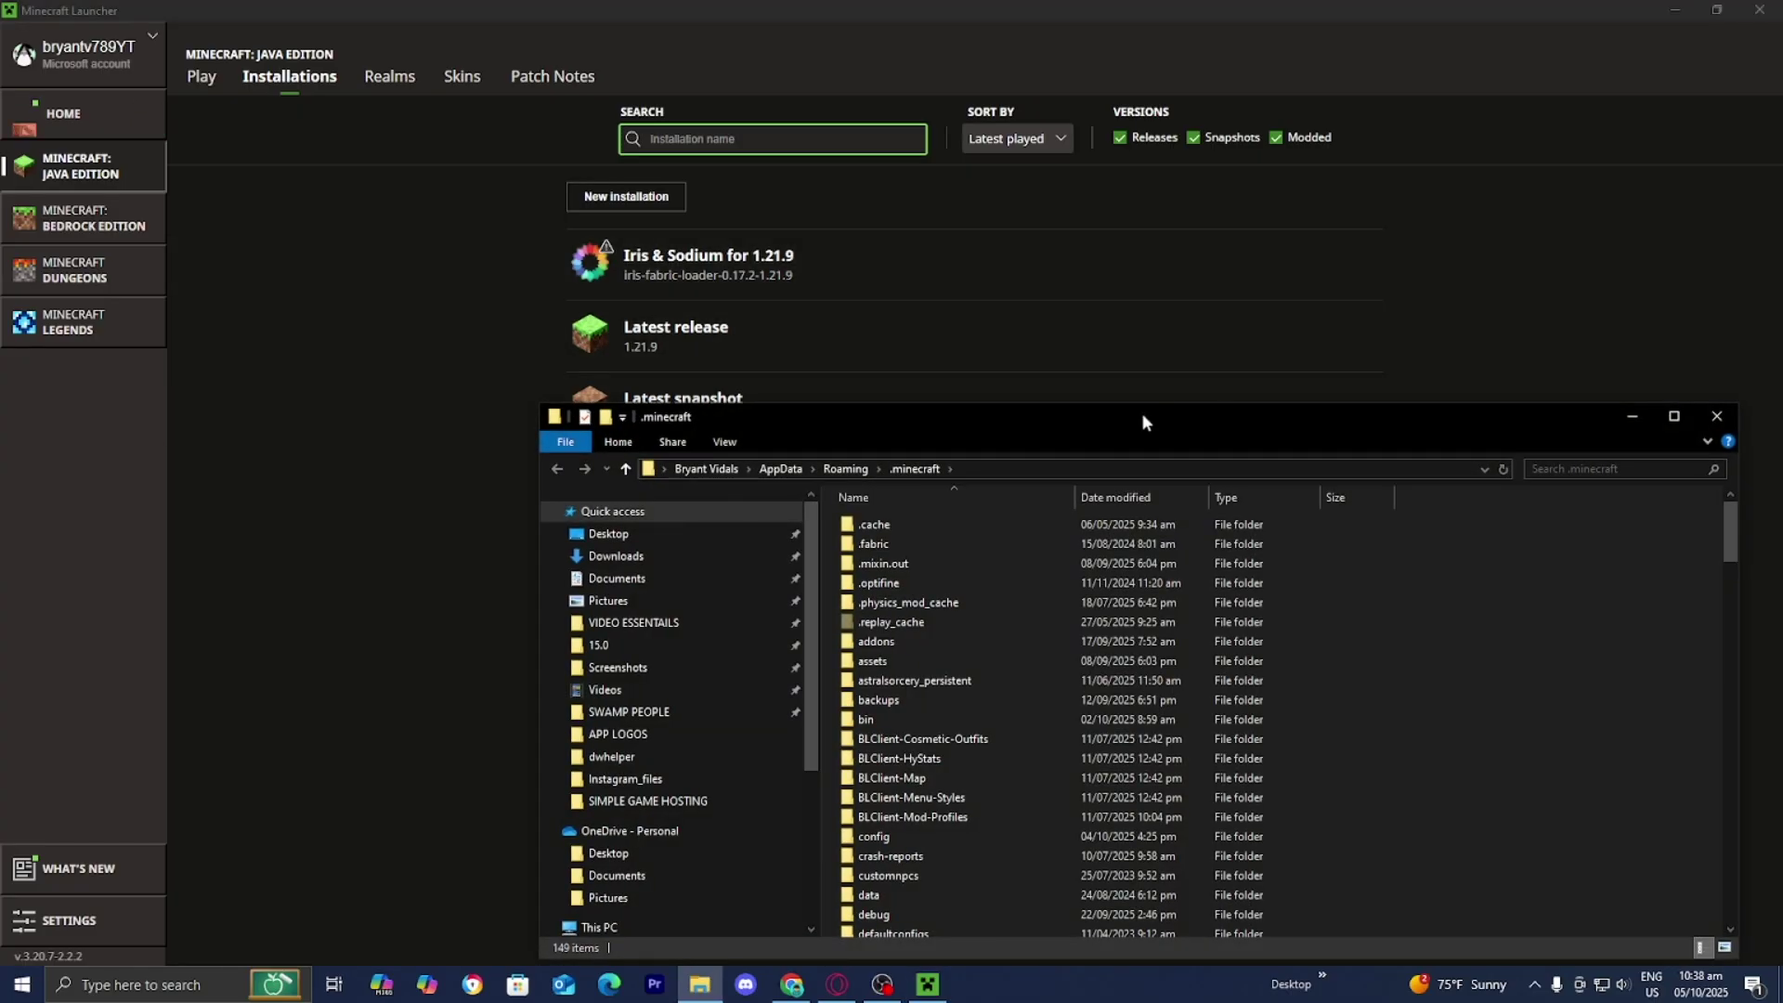
left_click_drag(1031, 433, 871, 236)
scroll(800, 511, "down", 13)
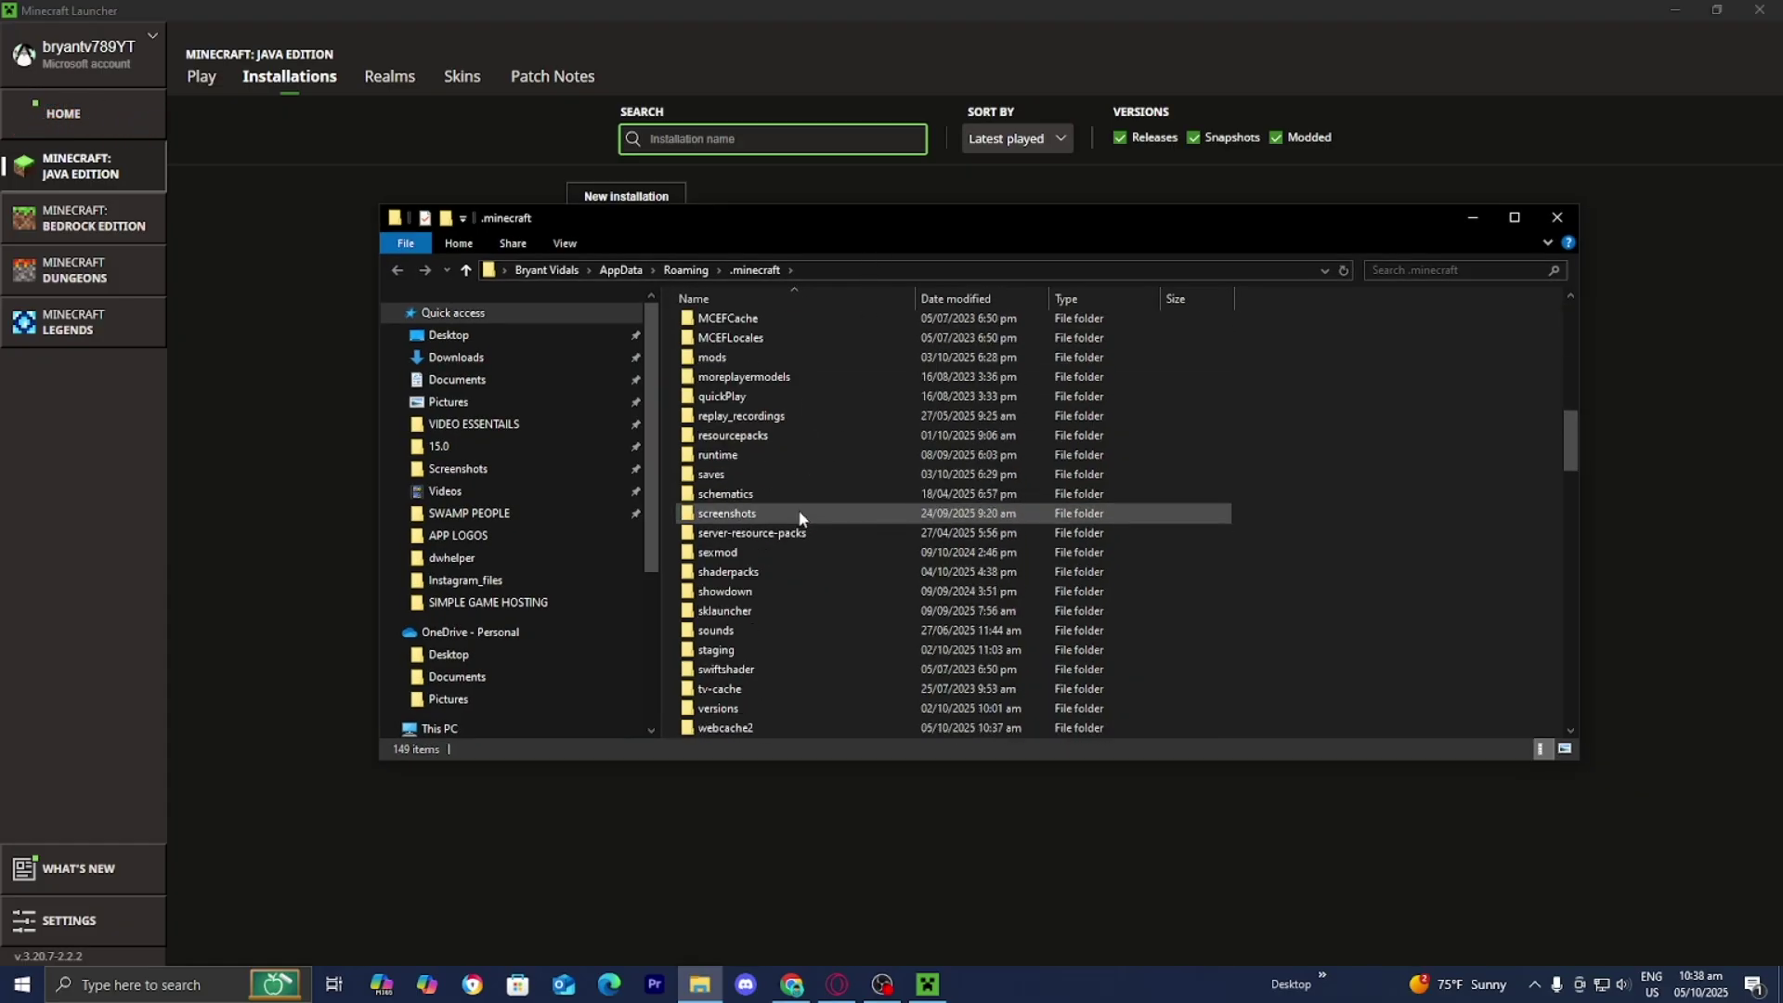
left_click(743, 578)
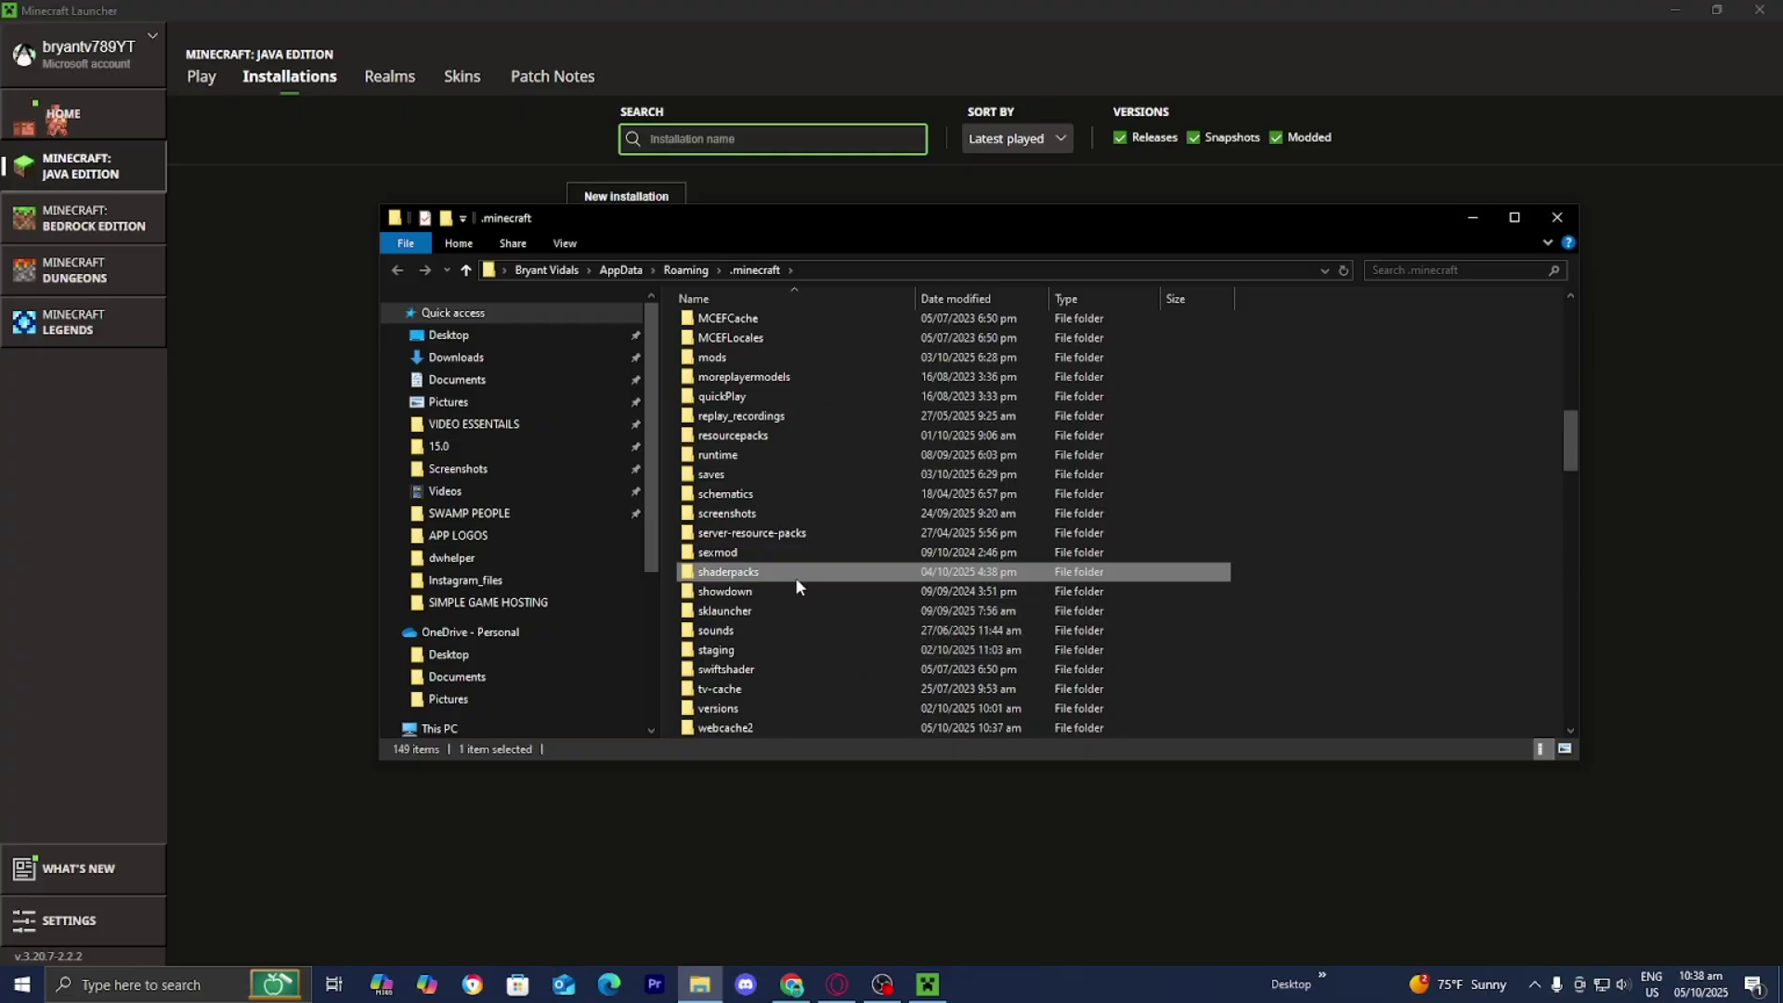
scroll(795, 577, "down", 1)
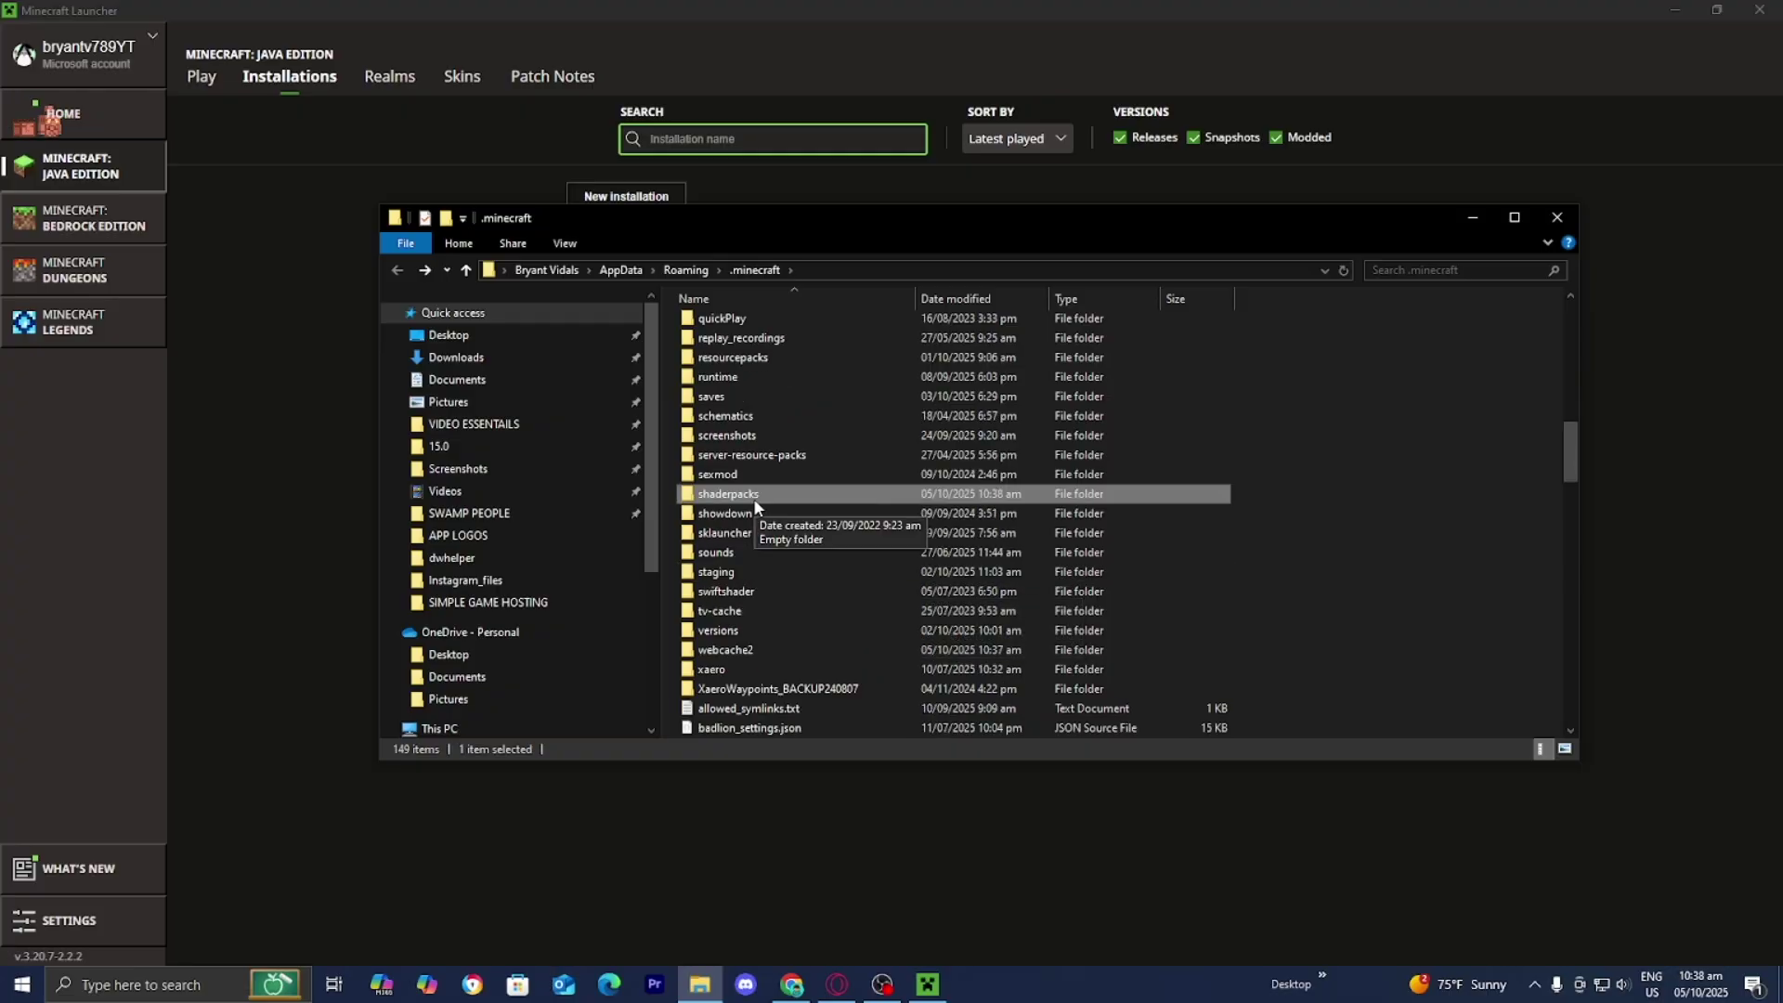
double_click(754, 500)
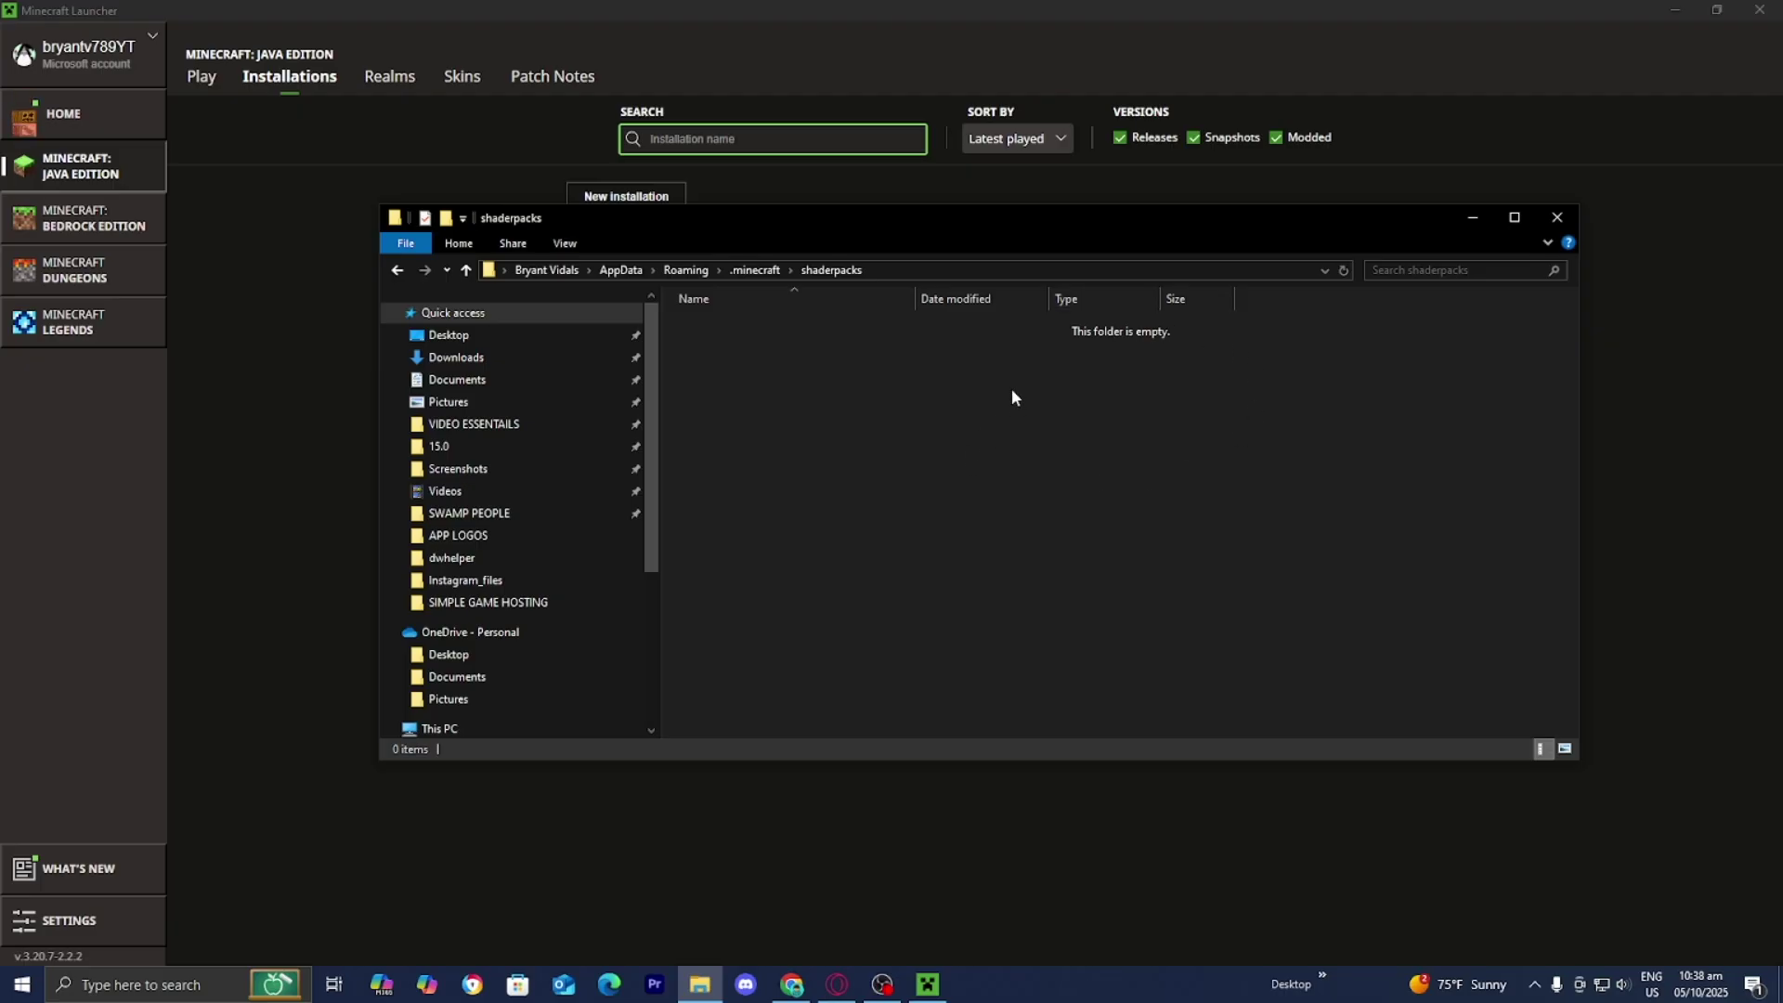
Move the Complementary Unbound zip from the desktop into the shaderpacks folder, and close the folder window.
left_click(1673, 11)
left_click_drag(1235, 228, 1092, 568)
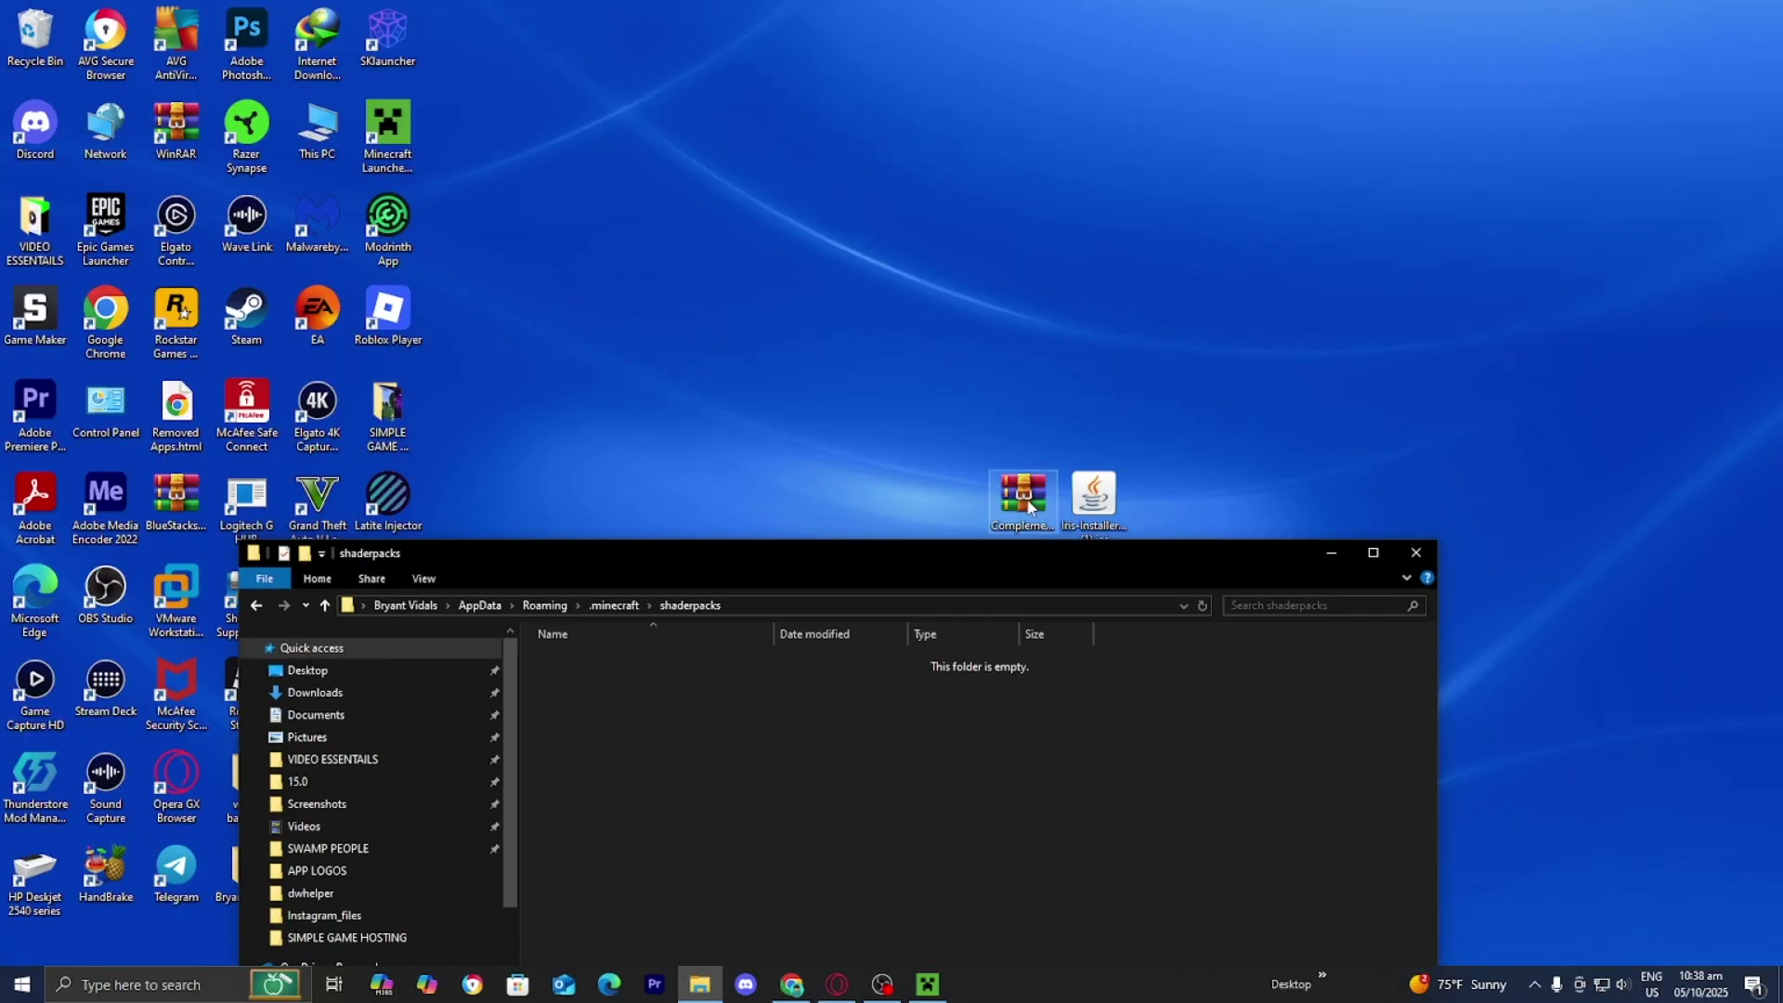
left_click_drag(1028, 506, 840, 743)
left_click(839, 740)
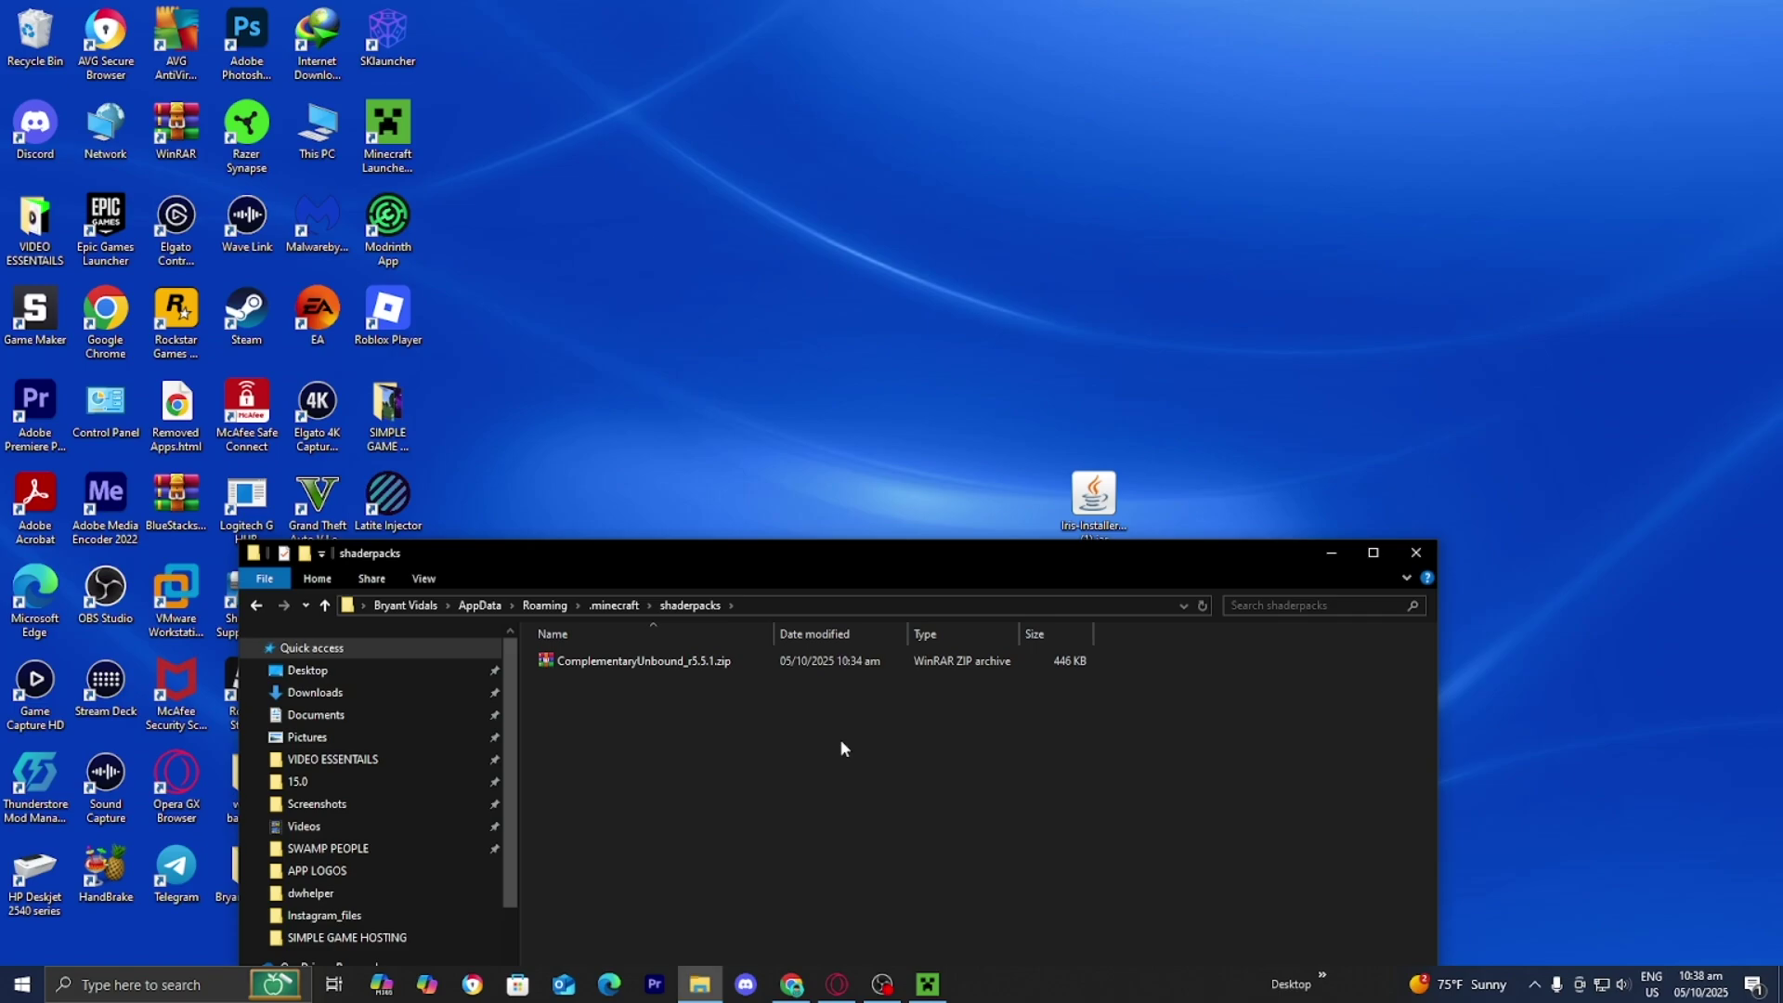
left_click(1414, 554)
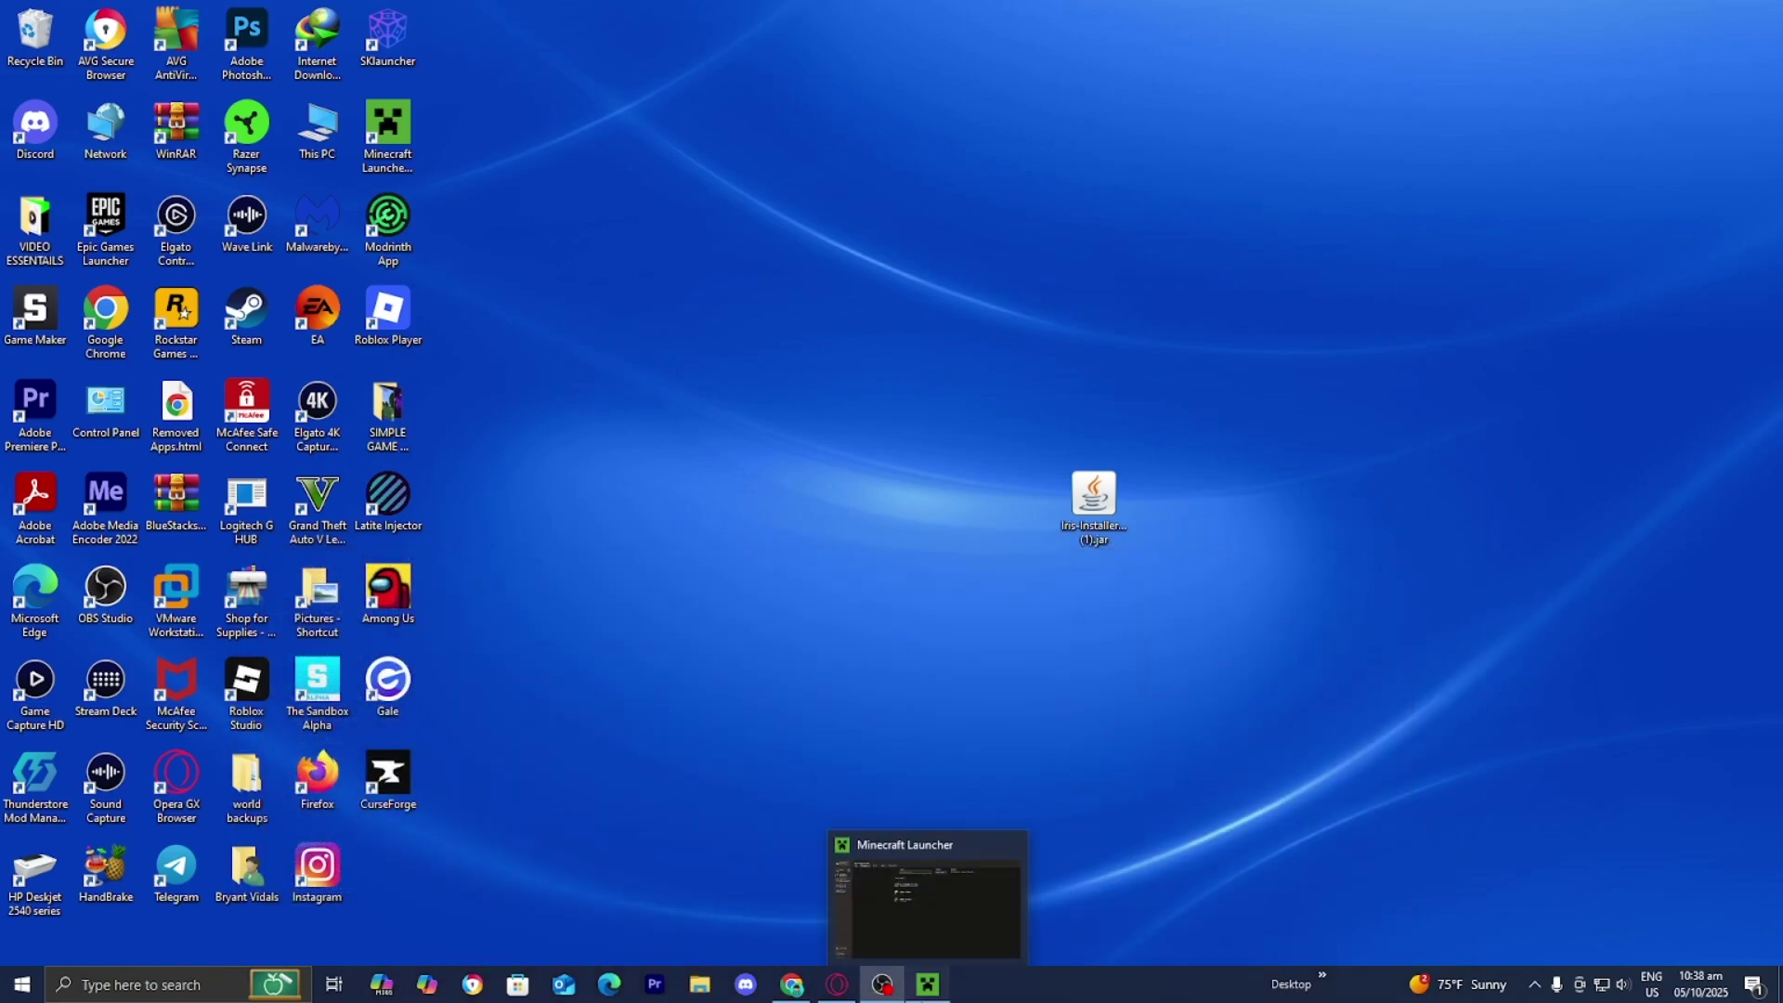
Switch to Minecraft Launcher, launch the Iris & Sodium for 1.21.9 installation, and load an existing singleplayer world.
left_click(928, 984)
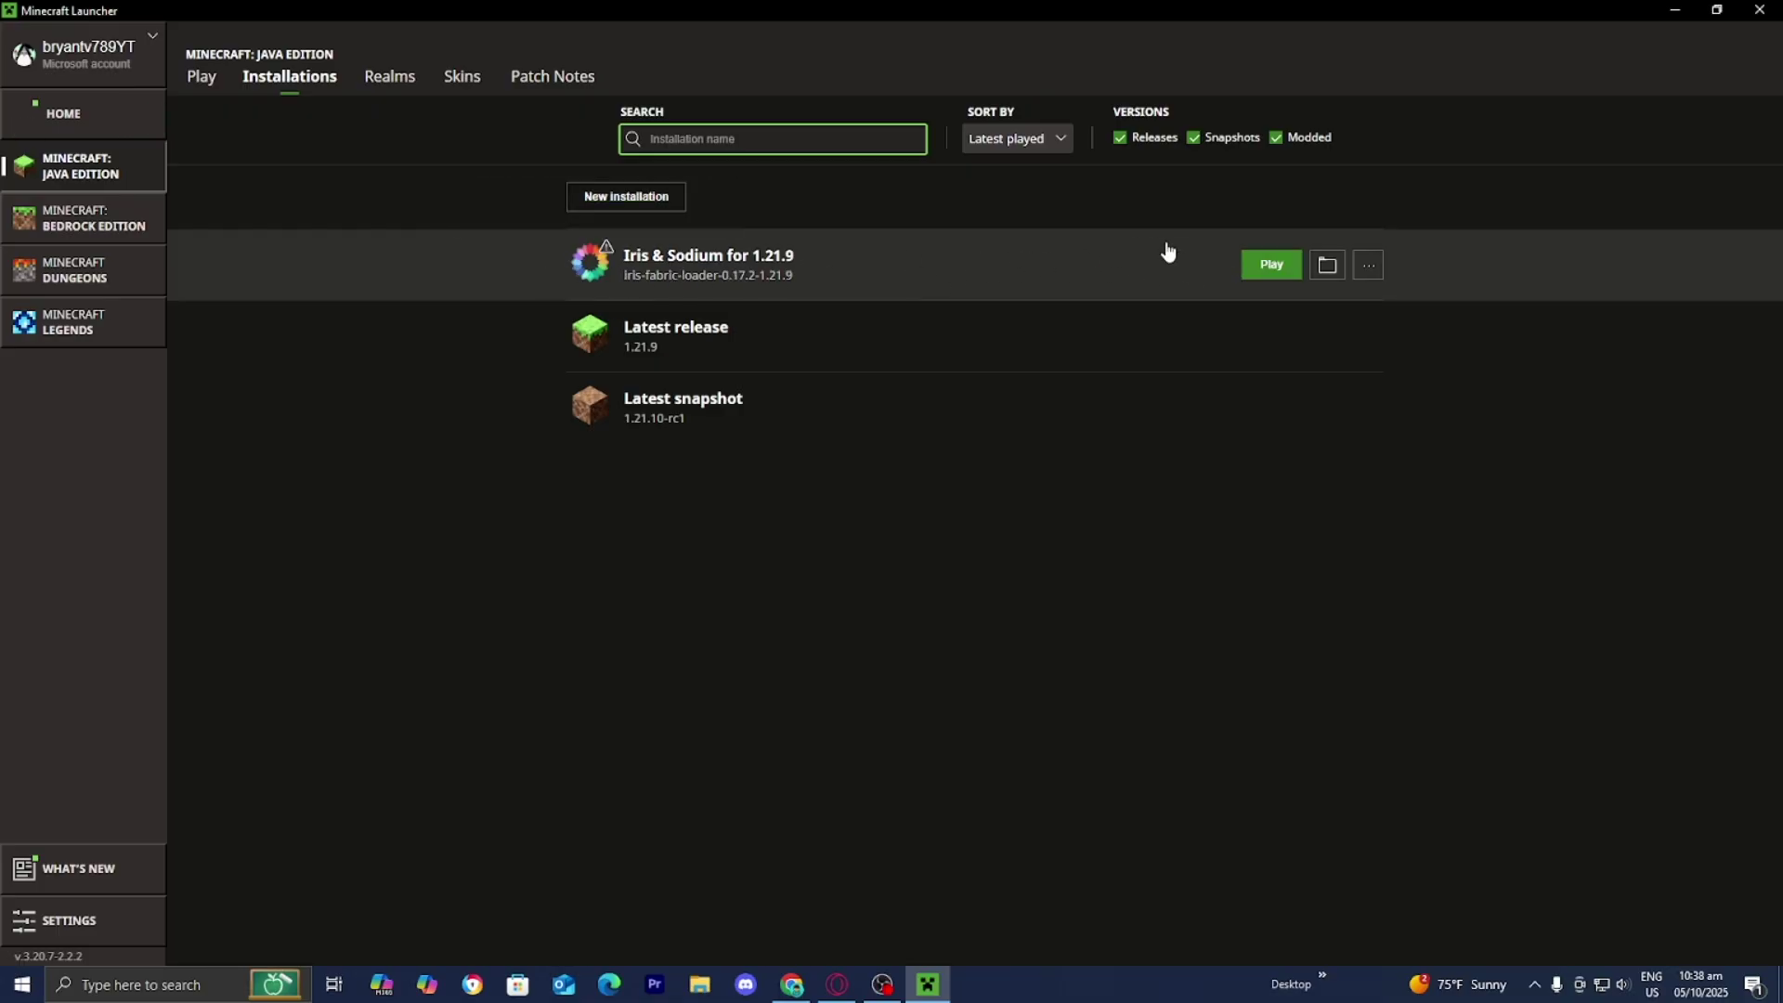
left_click(1277, 264)
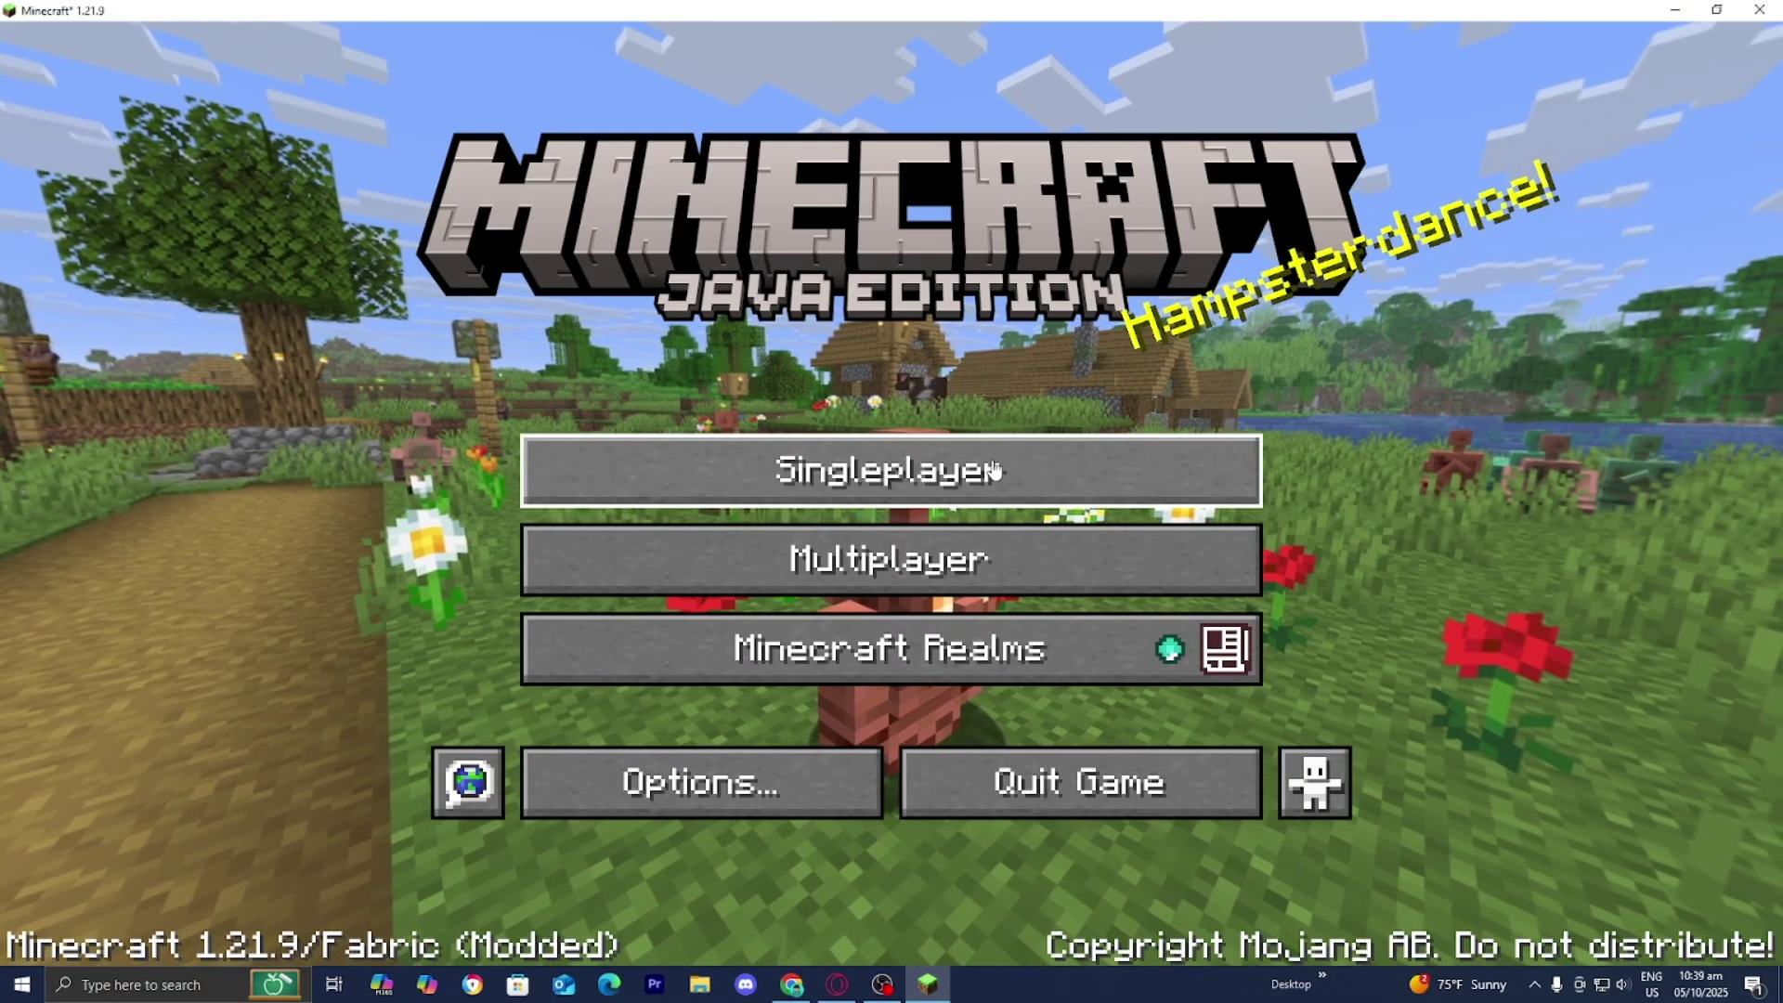
left_click(895, 465)
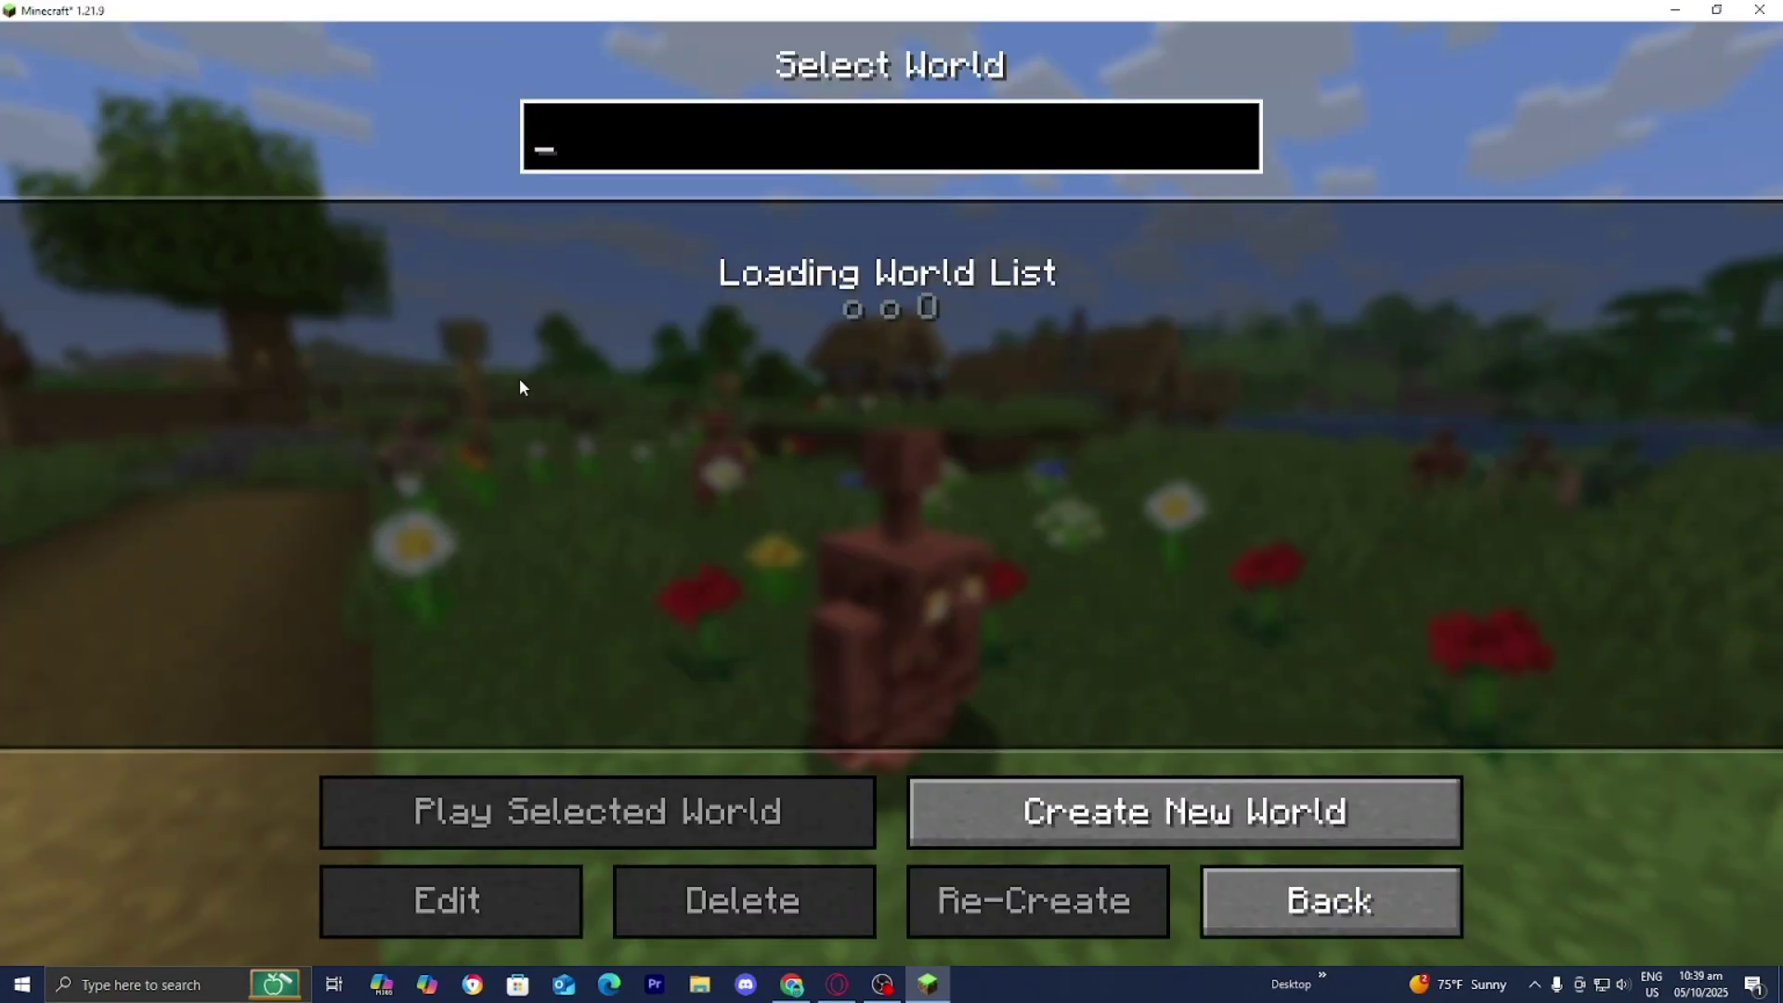
left_click(1092, 331)
left_click(663, 823)
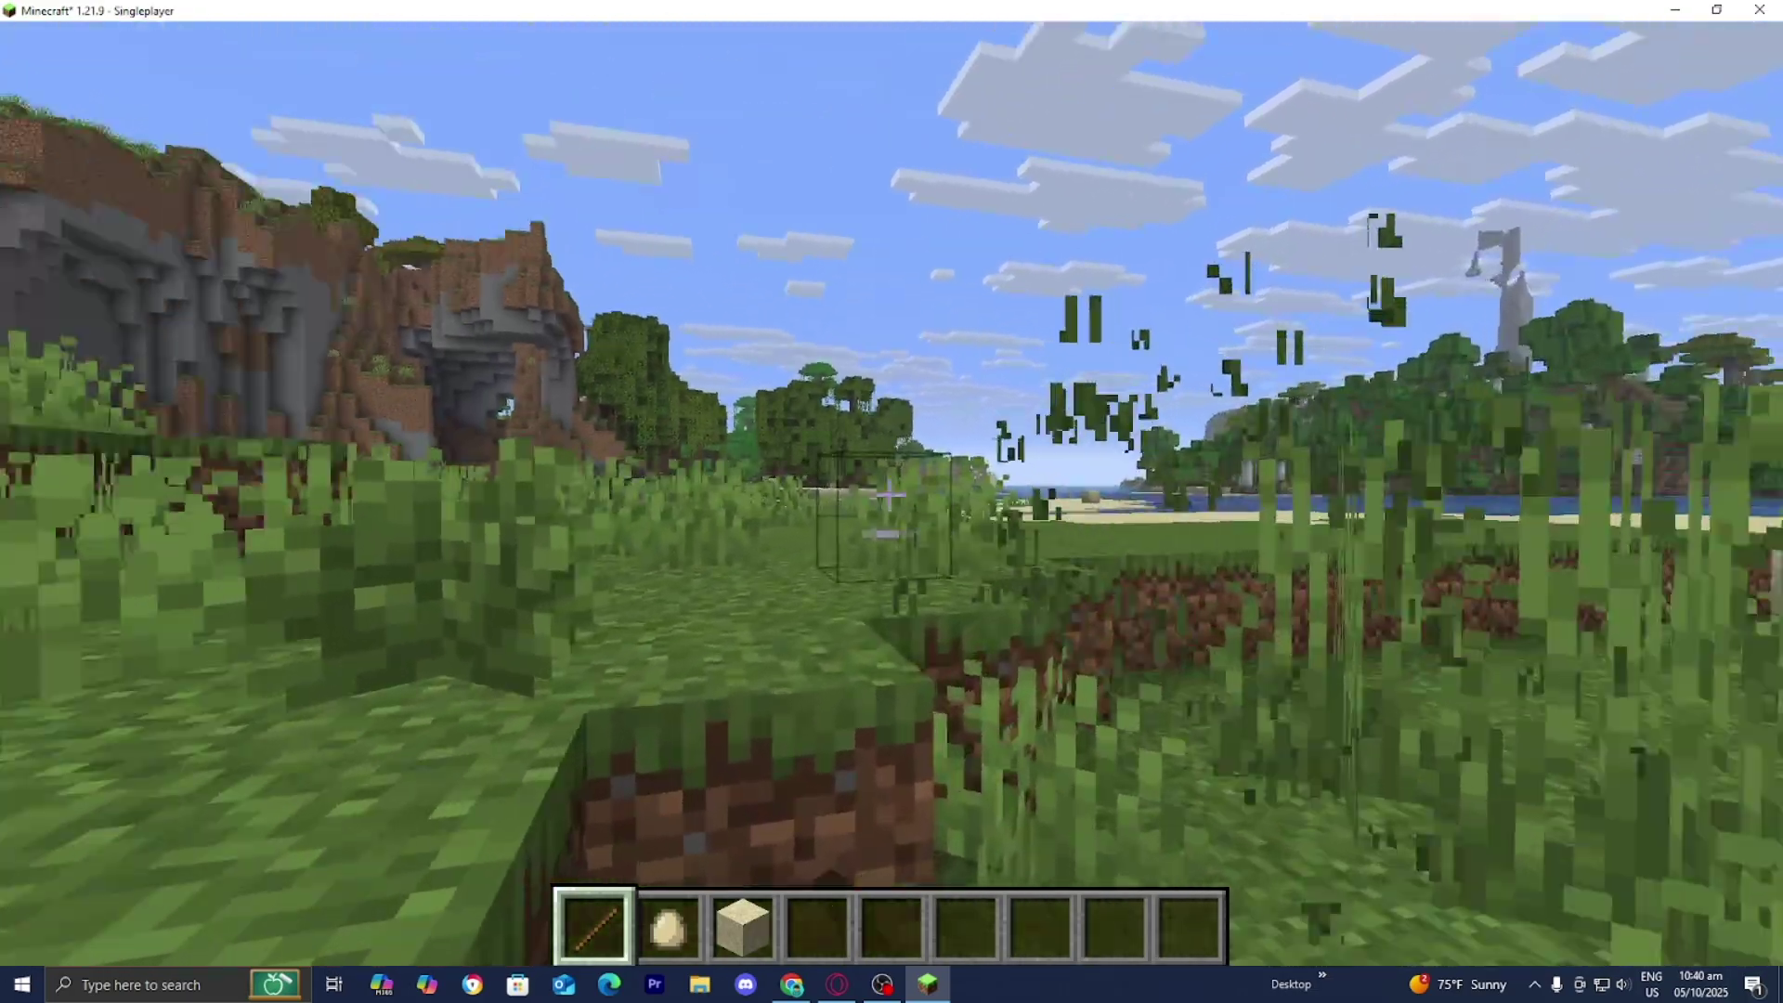
Apply the ComplementaryUnbound_r5.5.1.zip shader pack in the game's video settings and return to the world.
key("Escape")
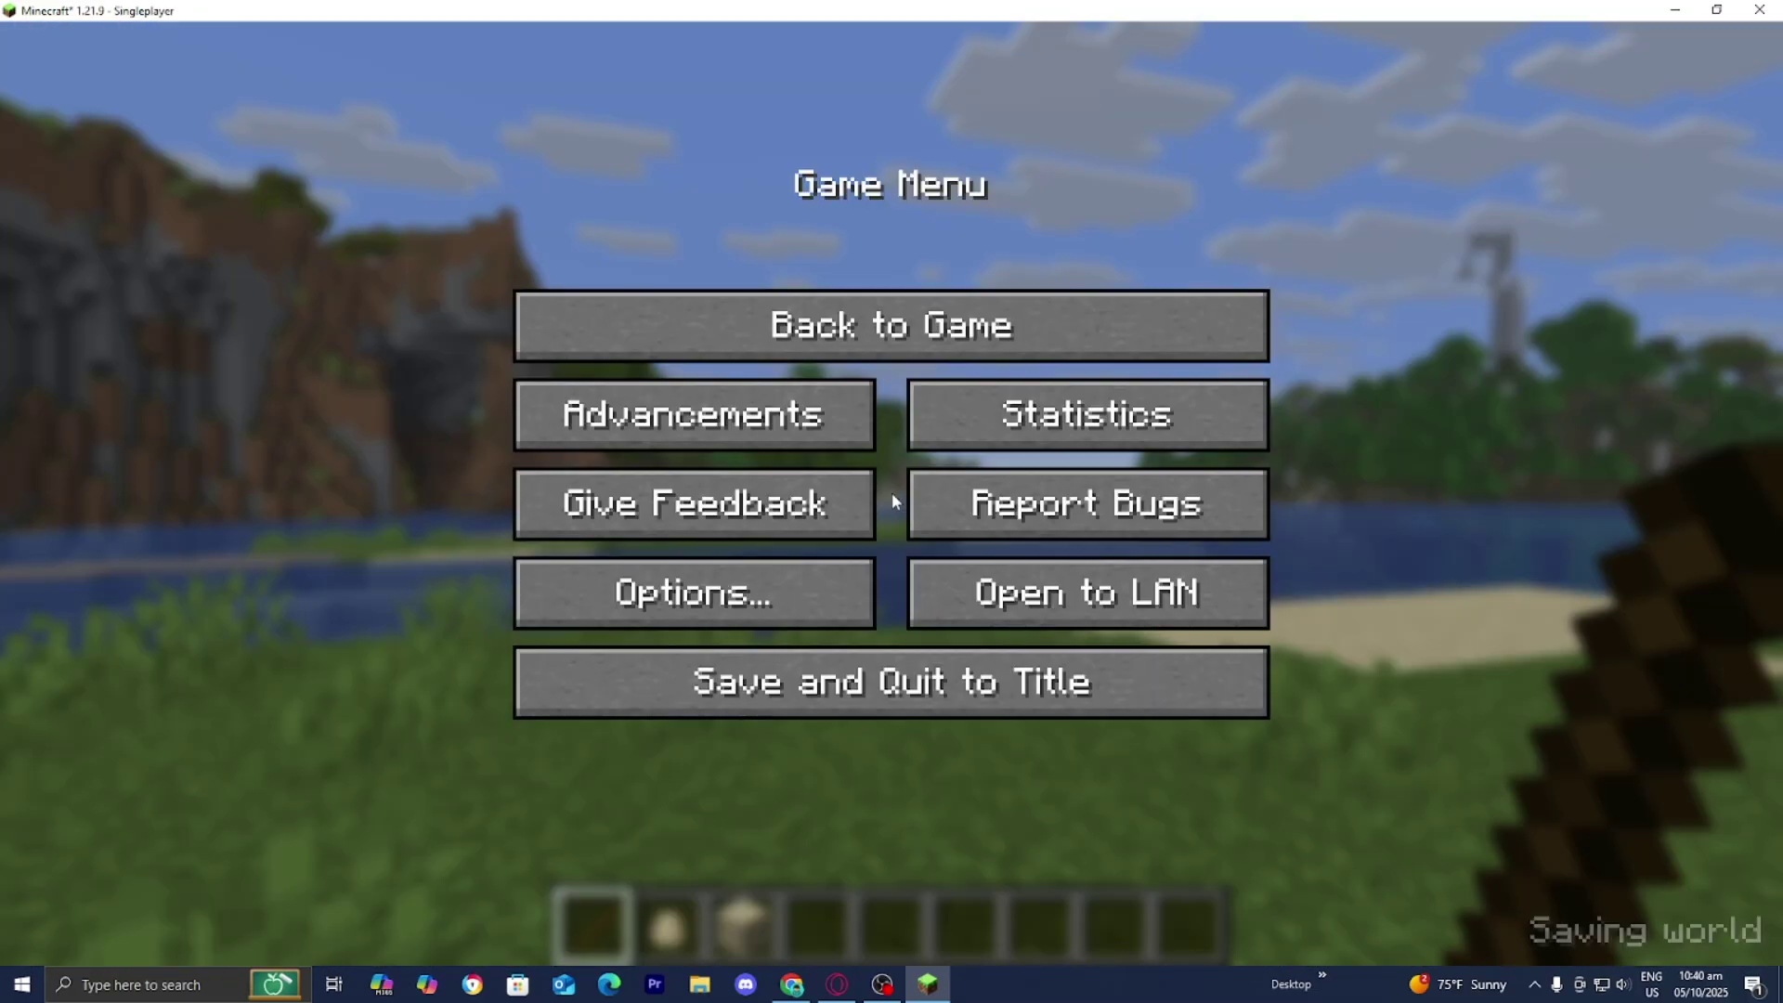
left_click(731, 589)
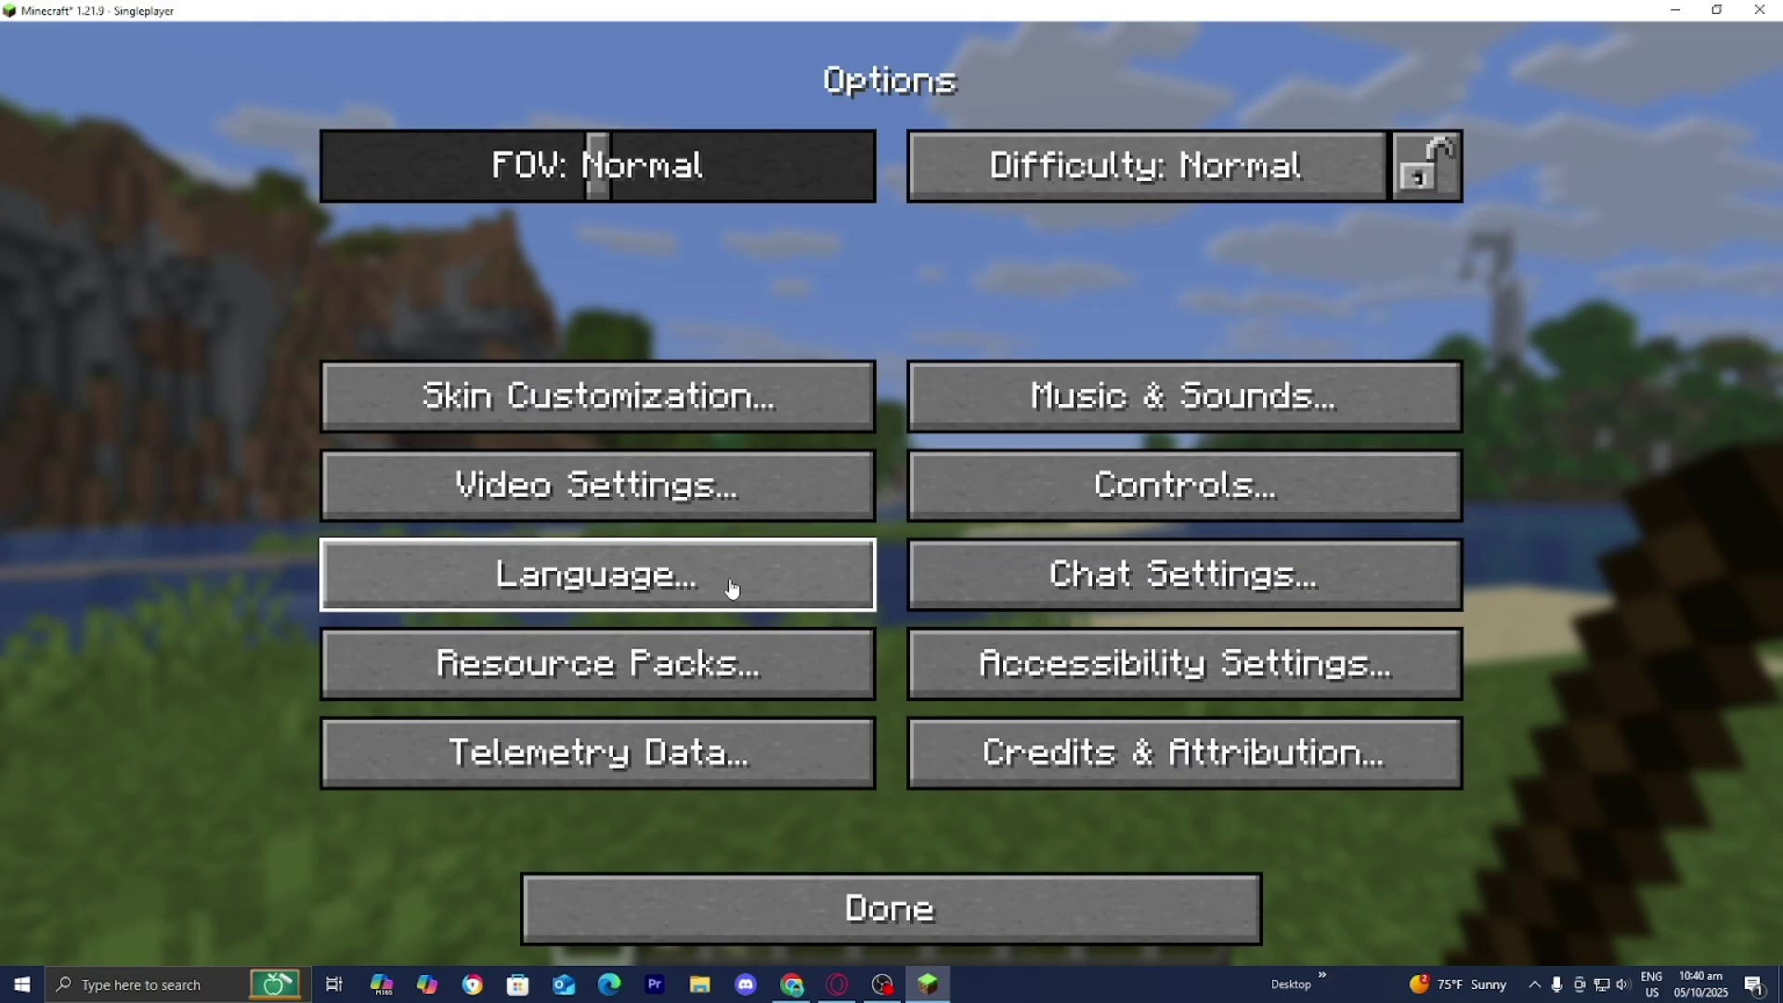
left_click(718, 517)
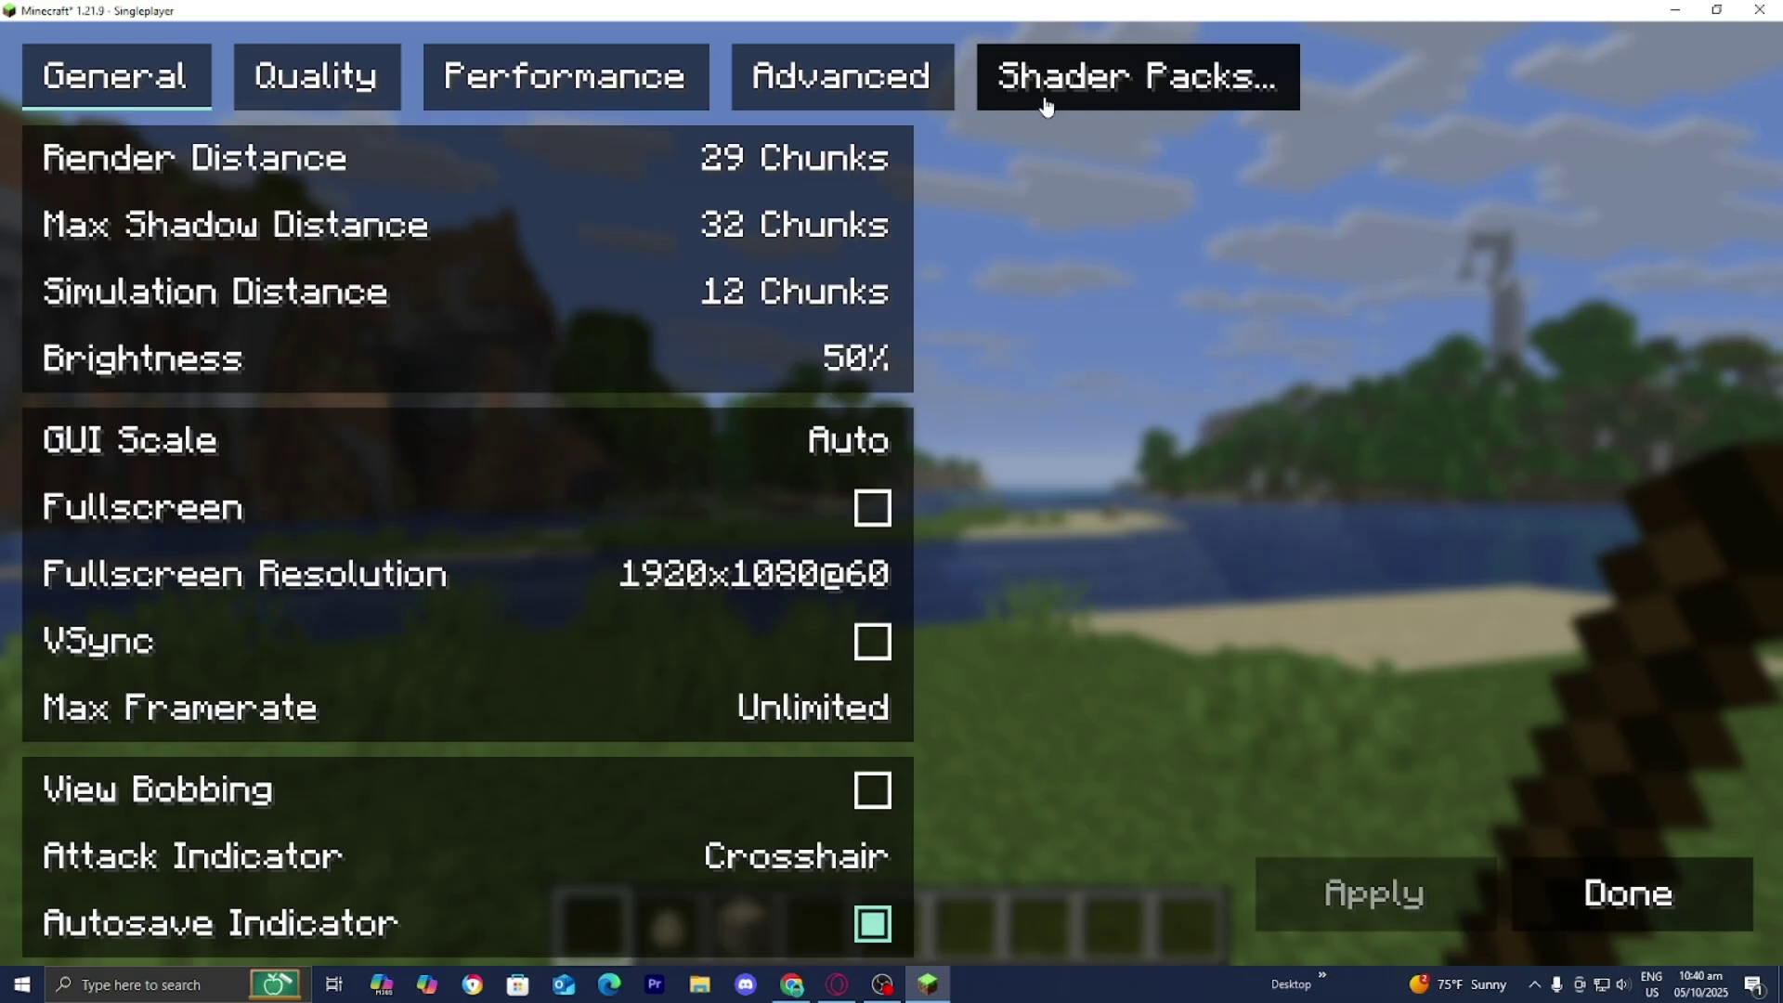
left_click(1046, 96)
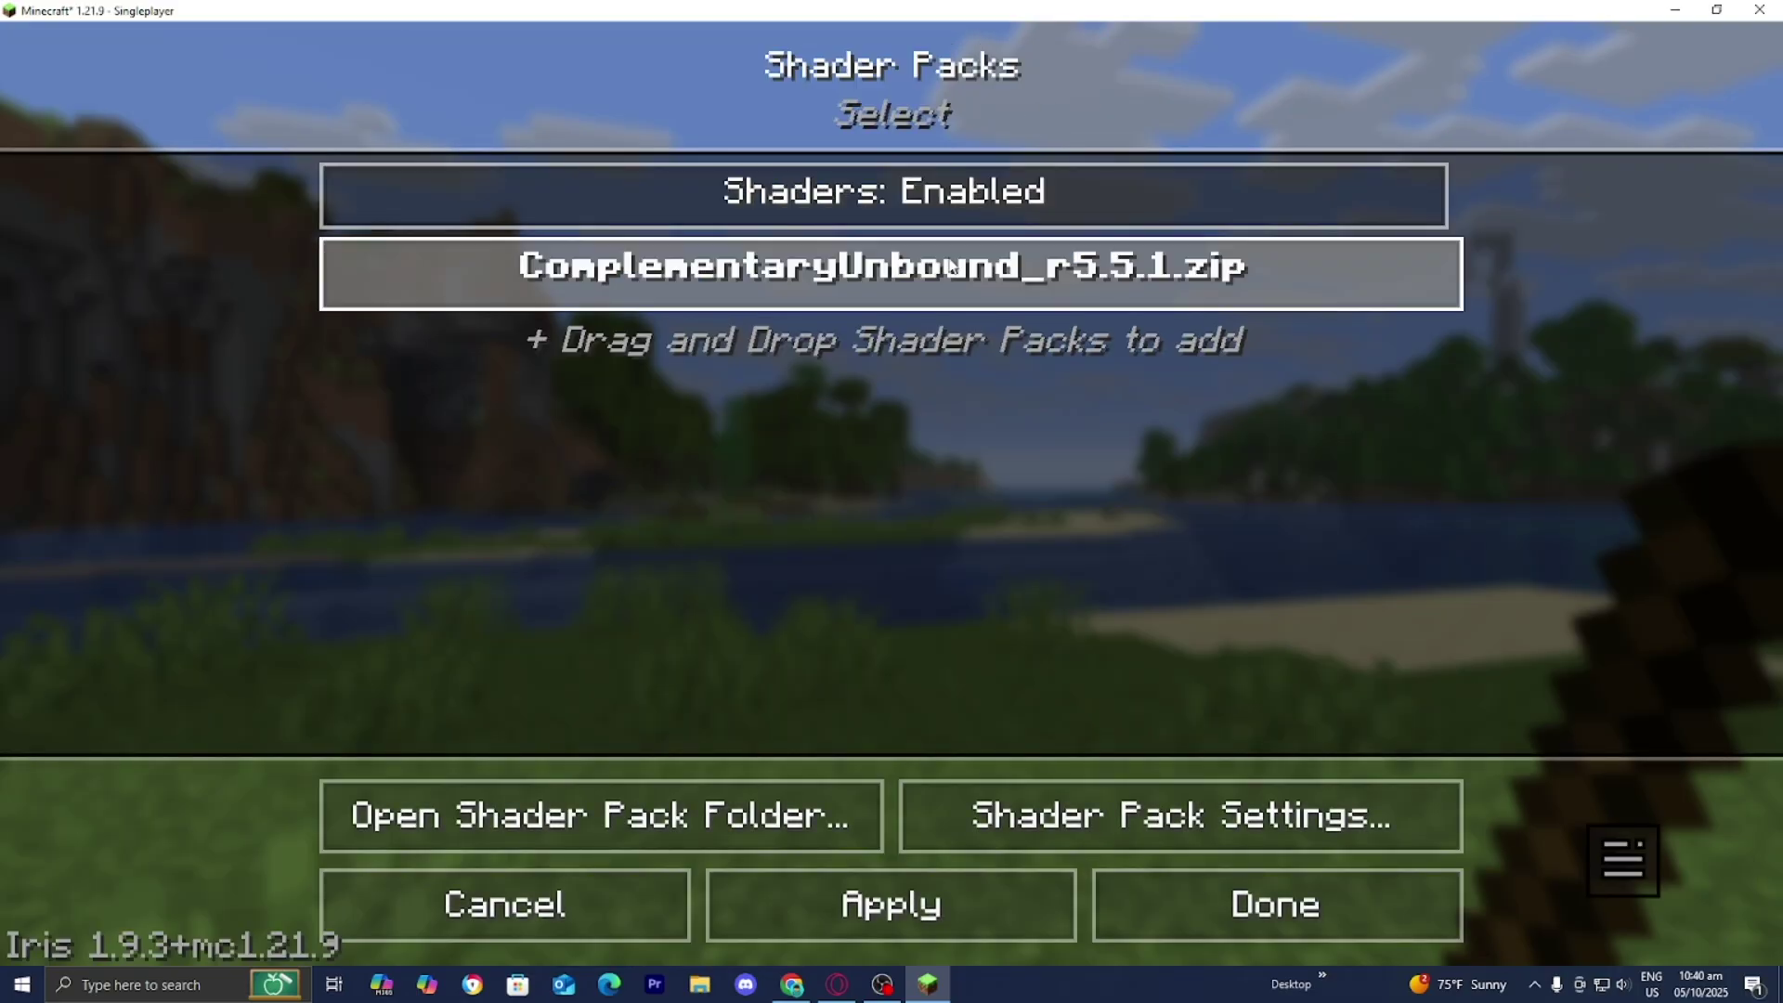
left_click(951, 266)
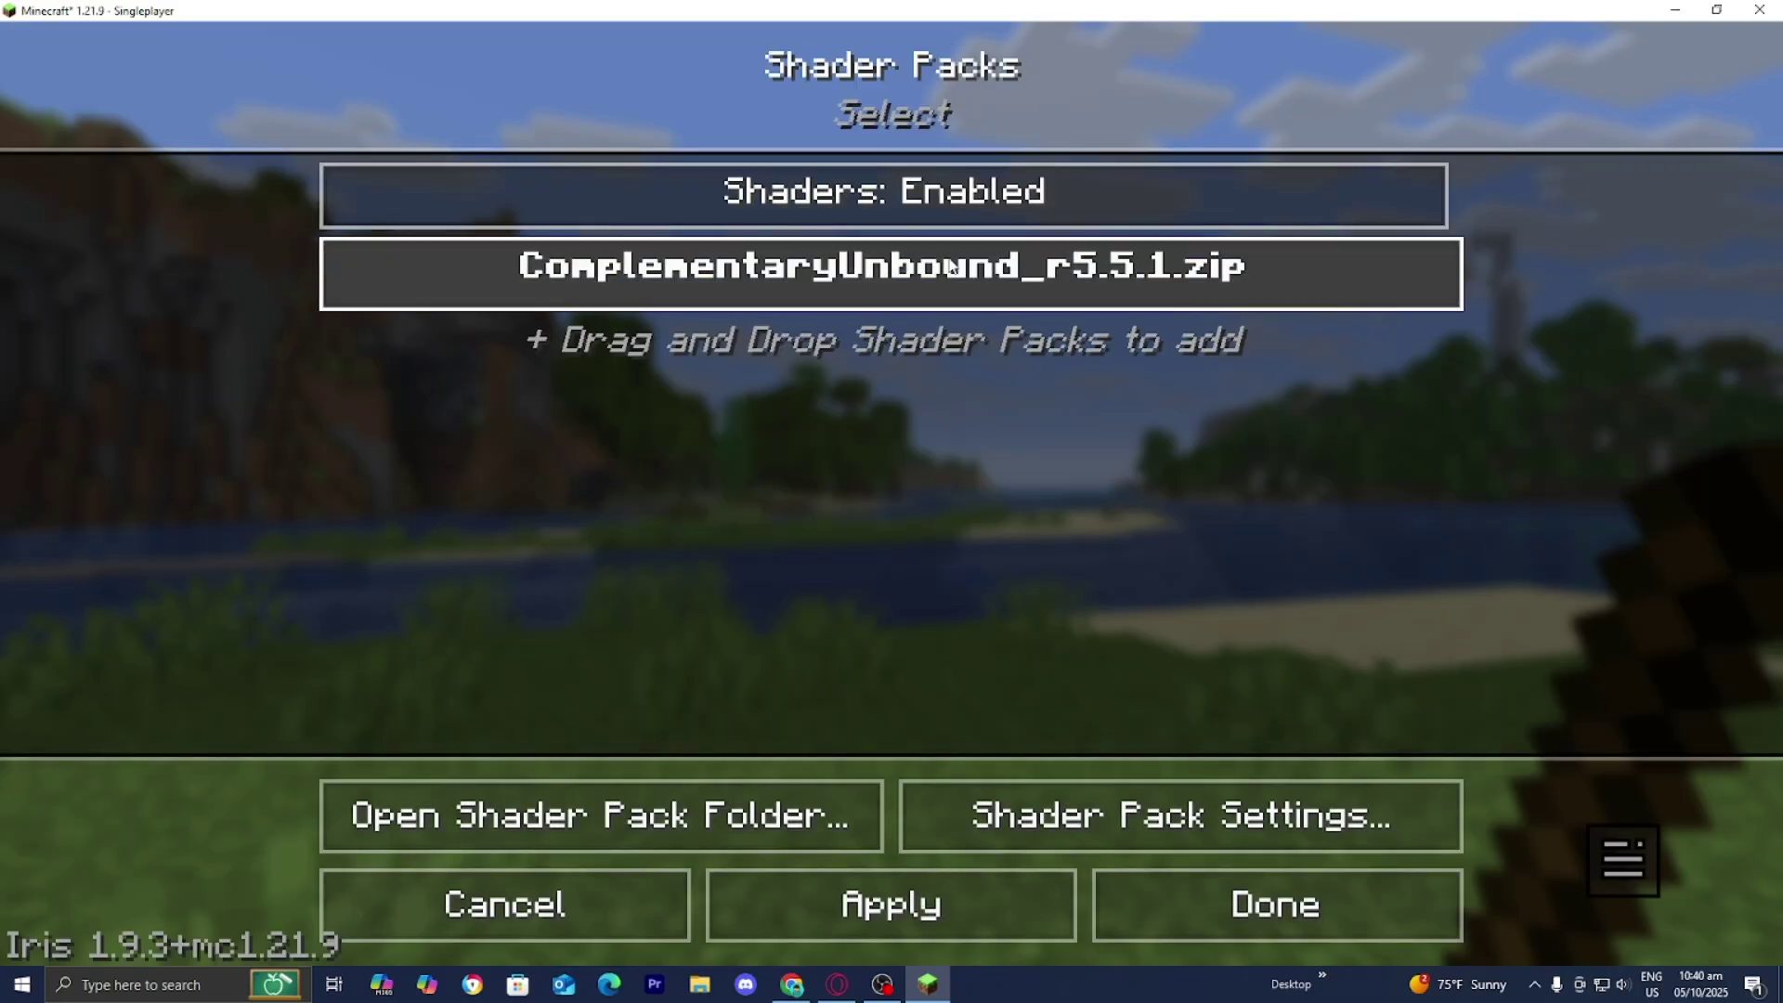
left_click(885, 897)
key("Escape")
key("Escape")
key("Escape")
key("Escape")
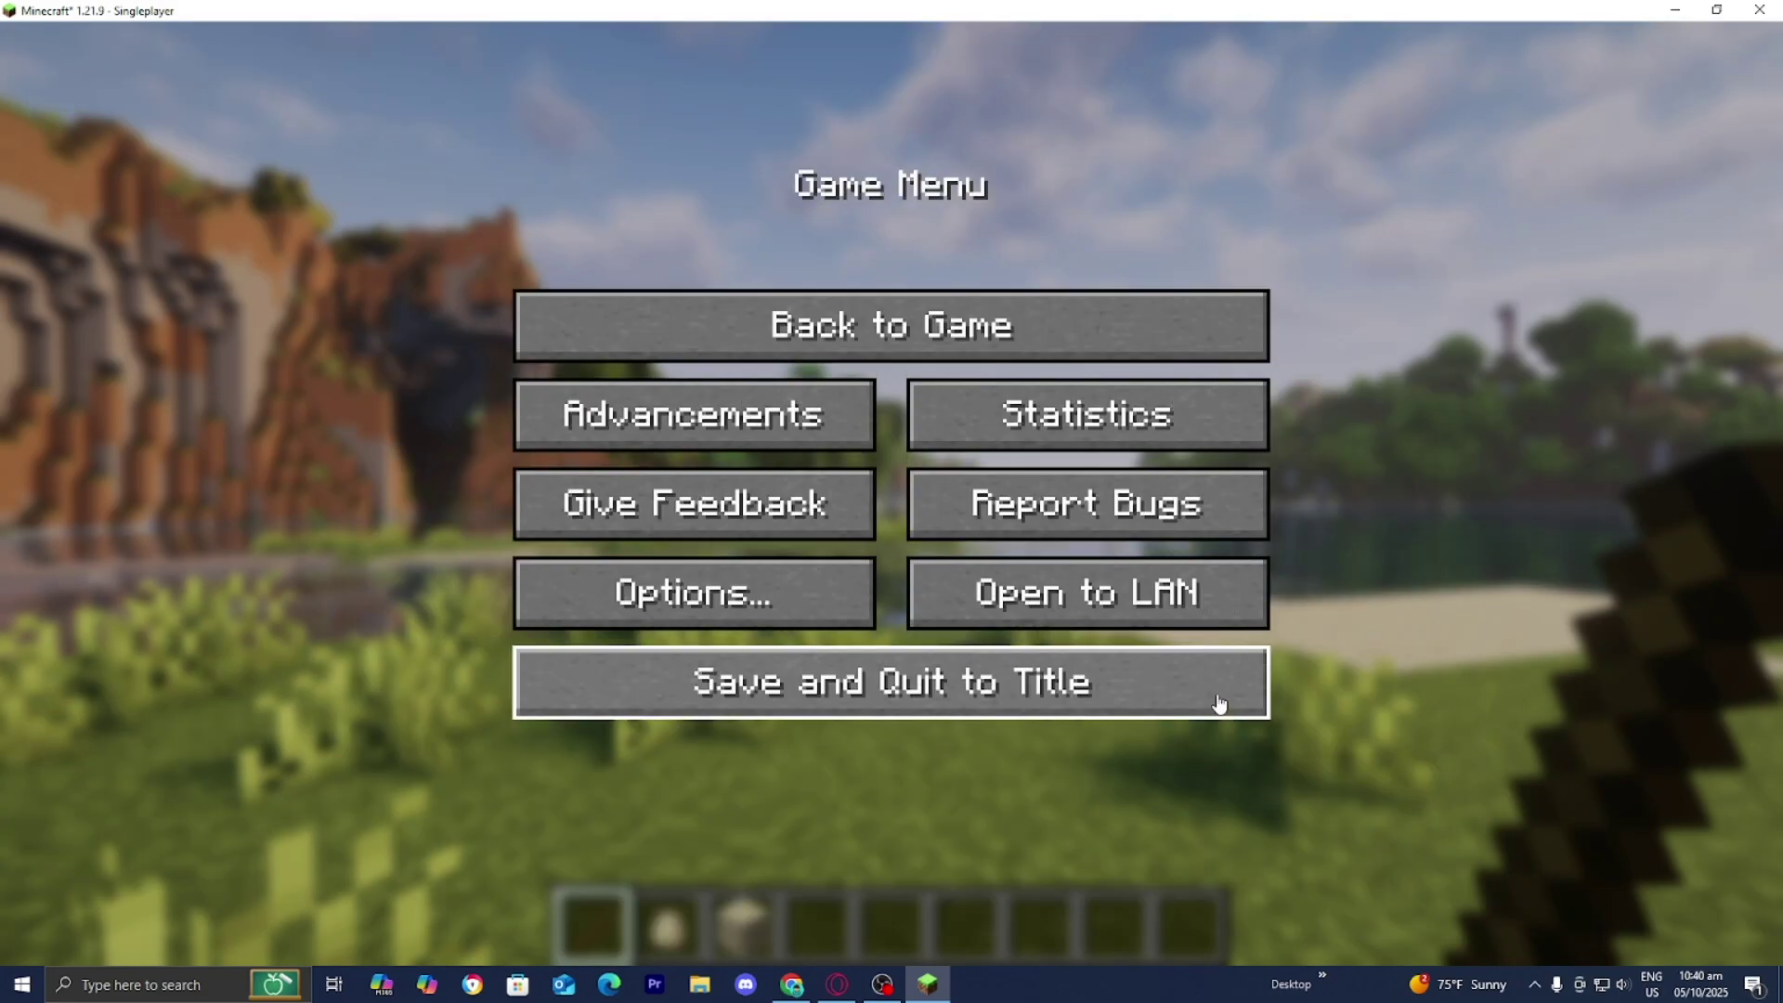
Walk through the world to examine the shaders' lighting, water, sky and shadows along the shore and grassland.
key("w")
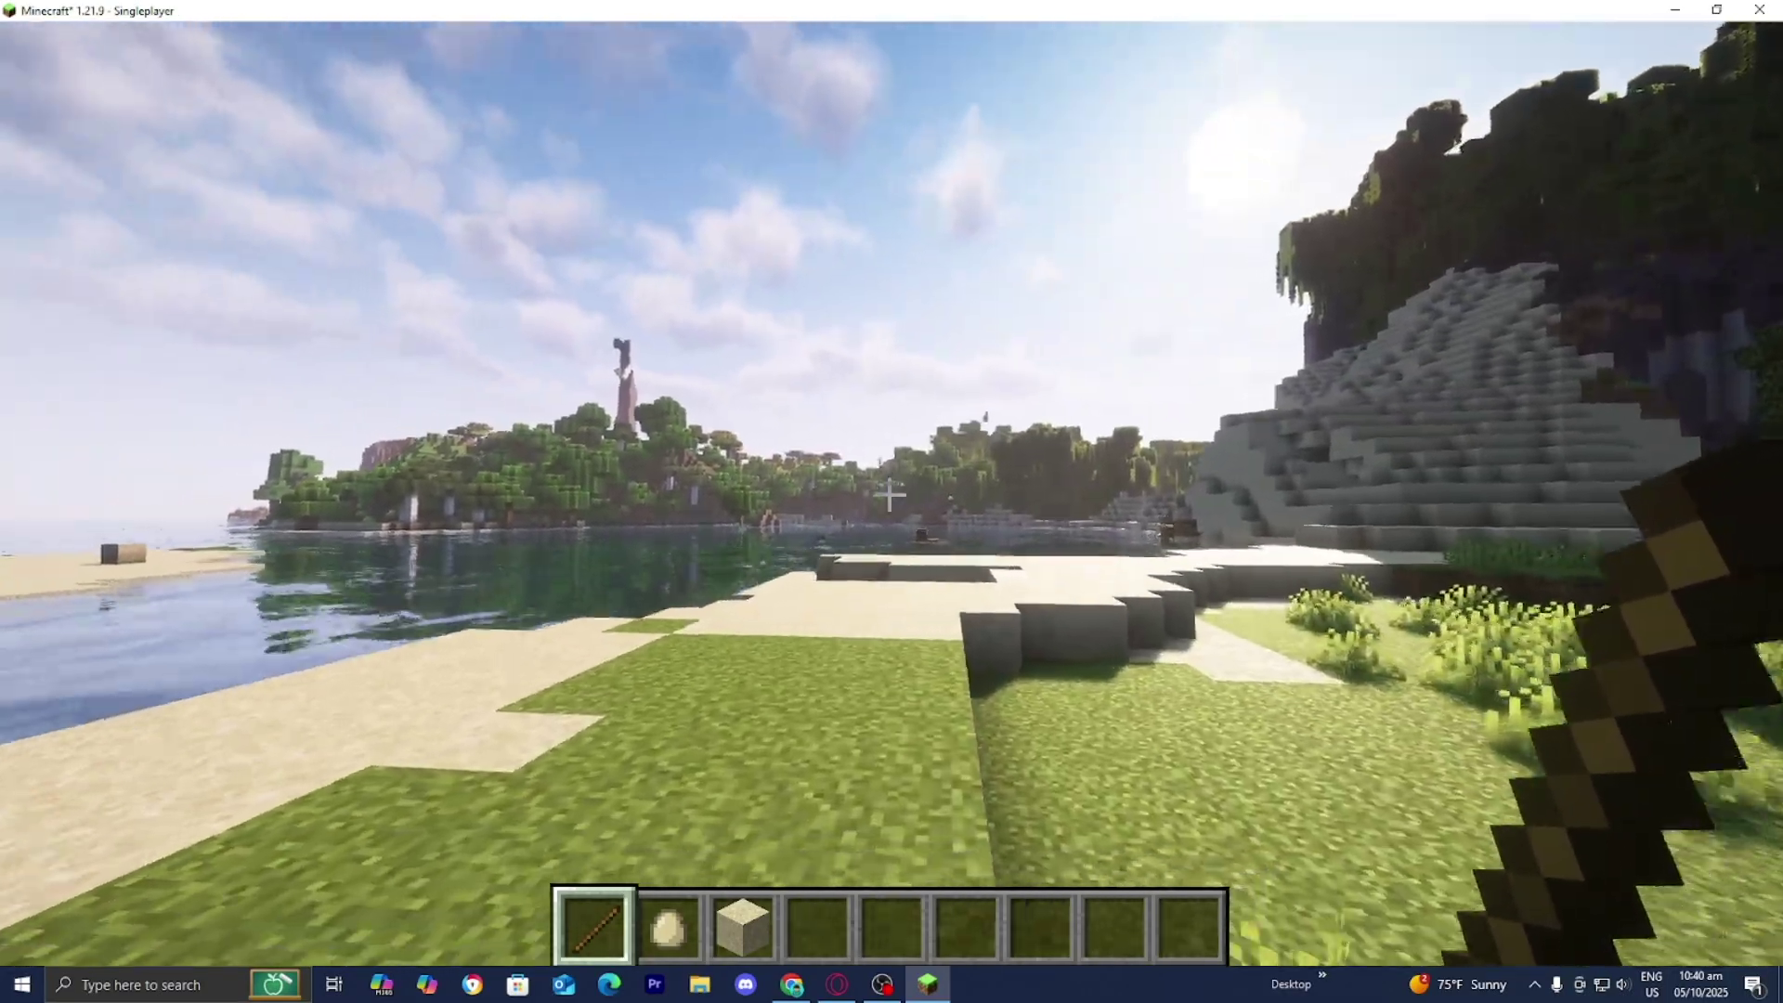
key("w")
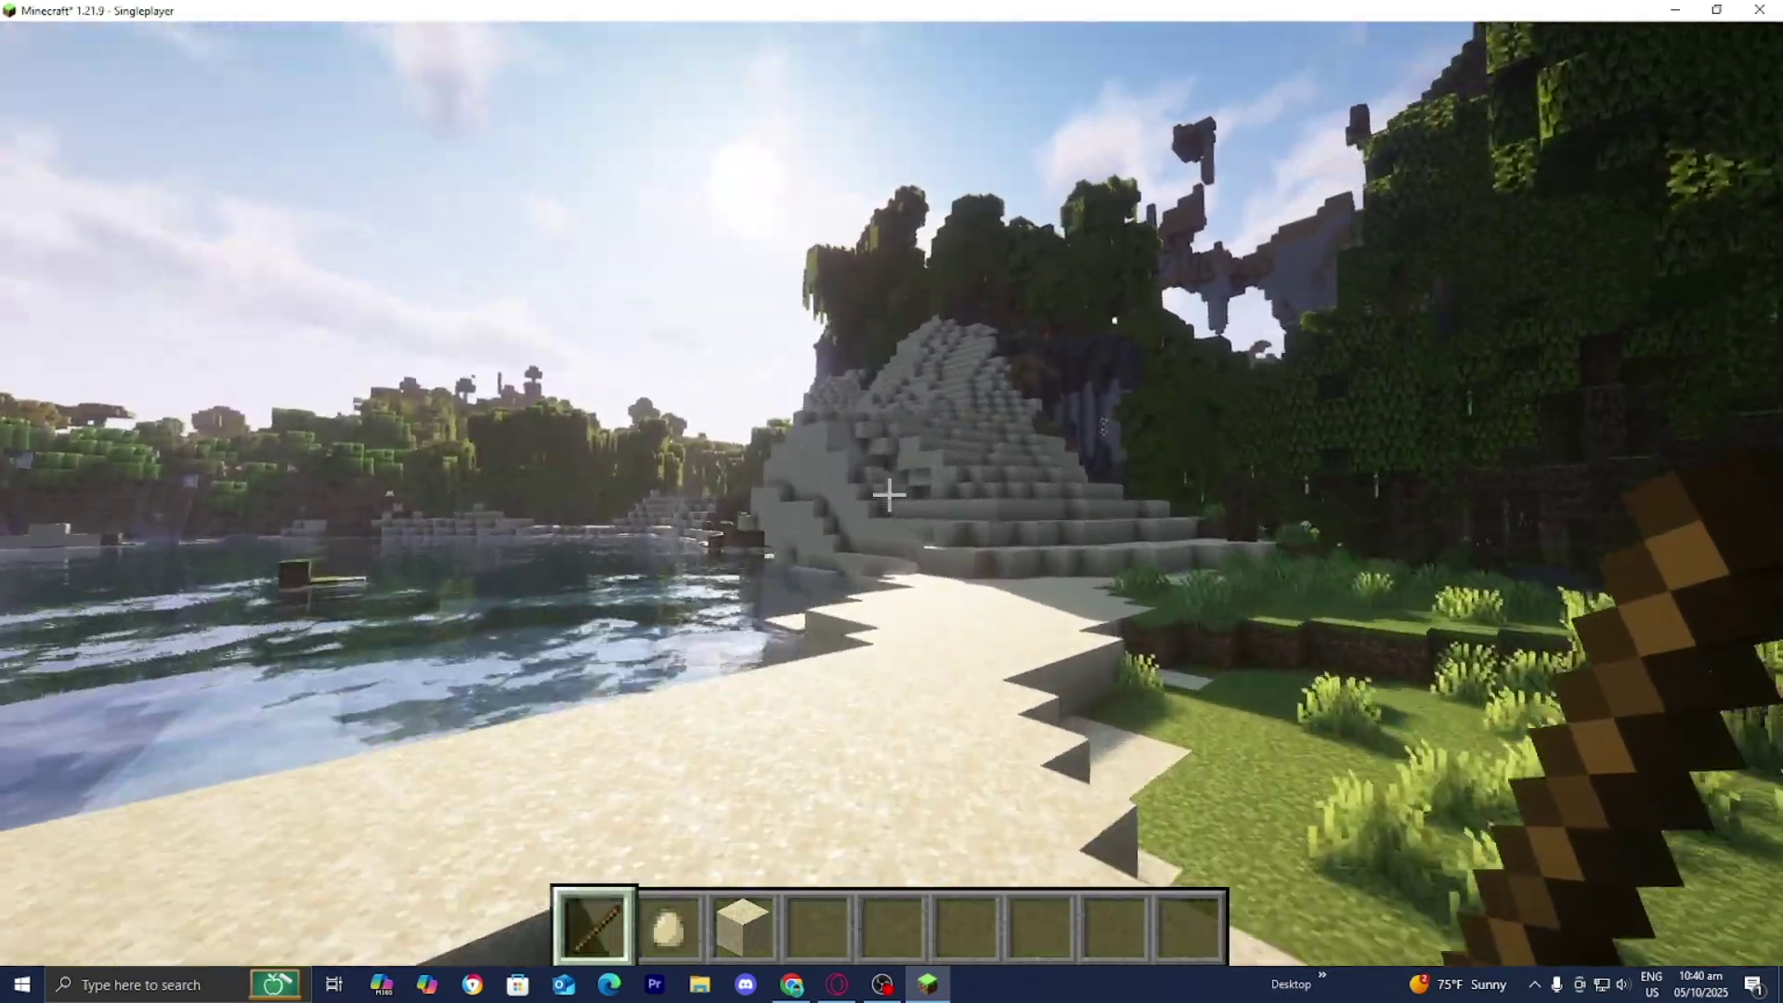
key("w")
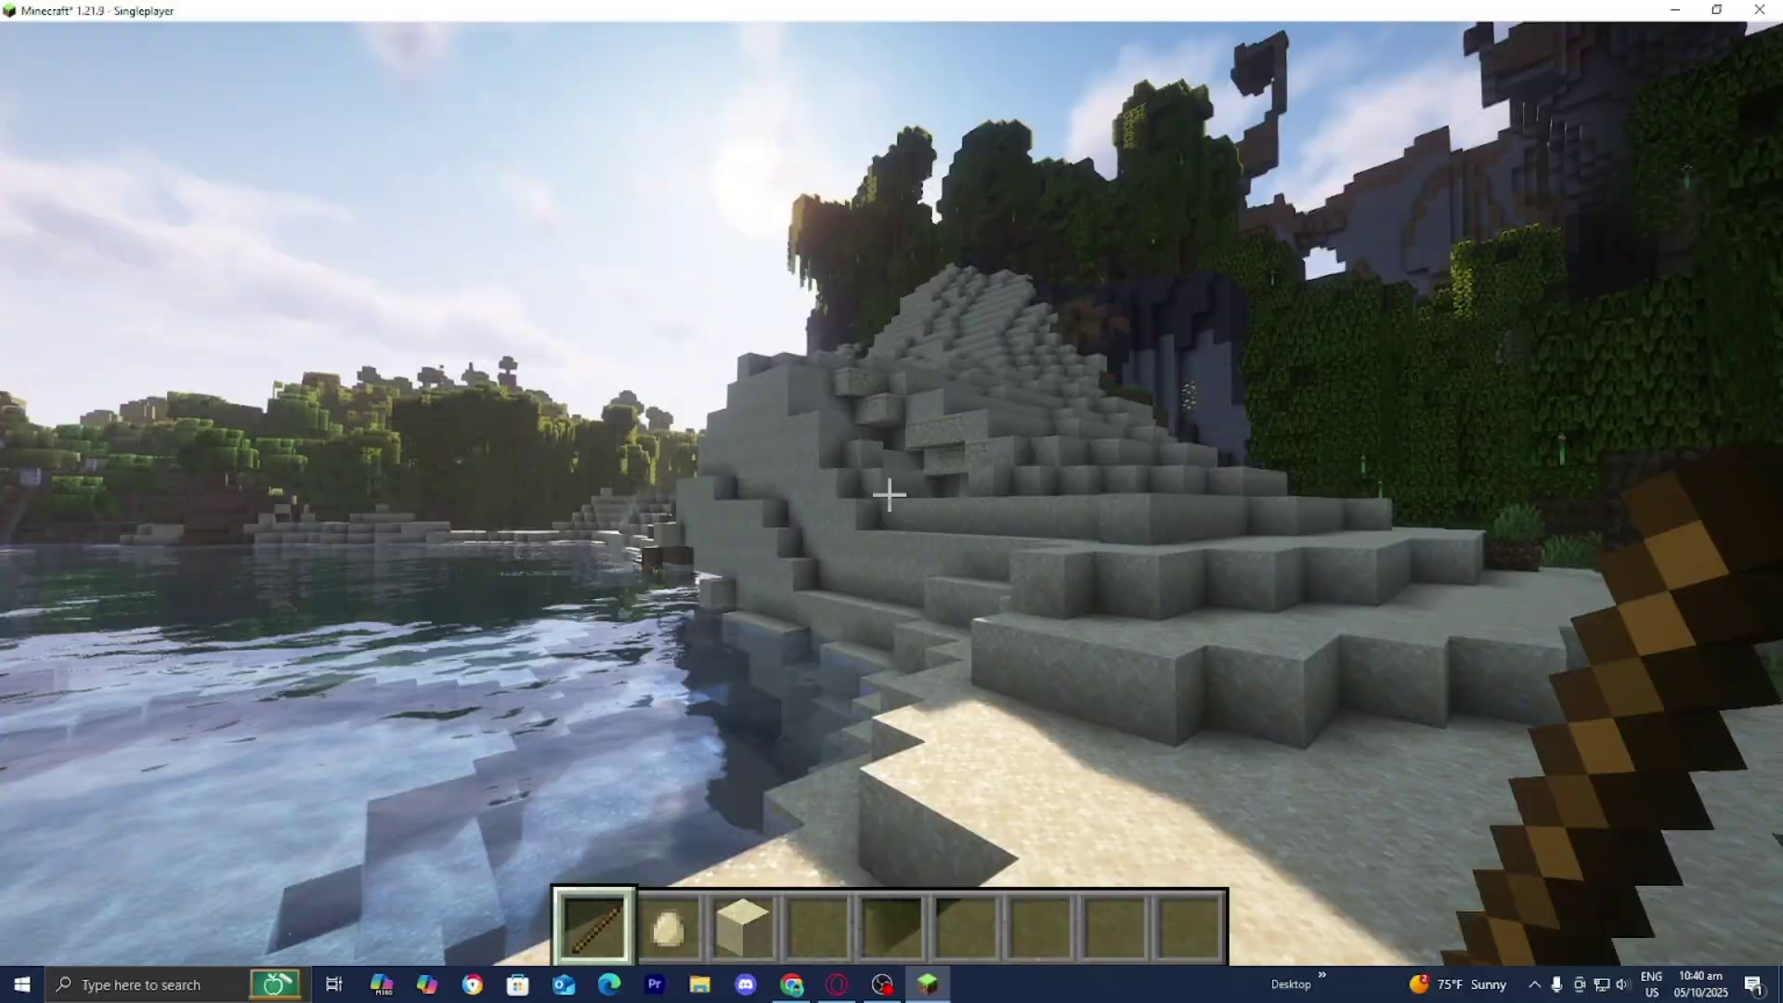
key("w")
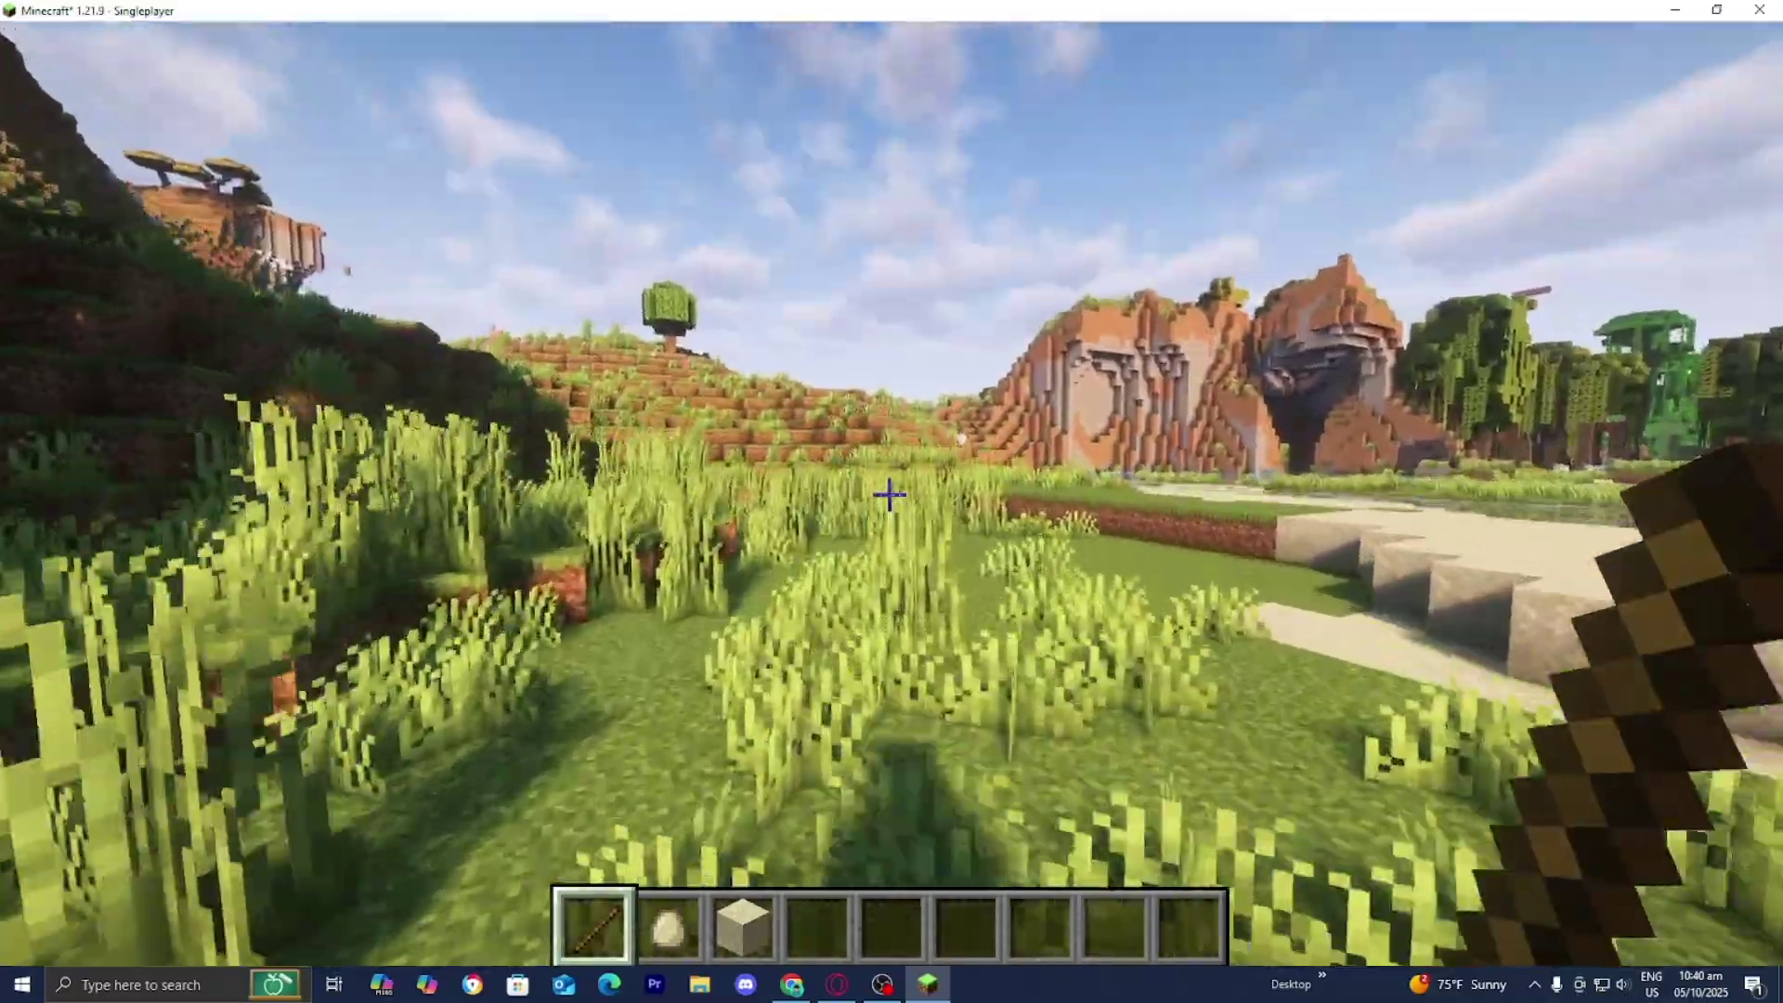
key("w")
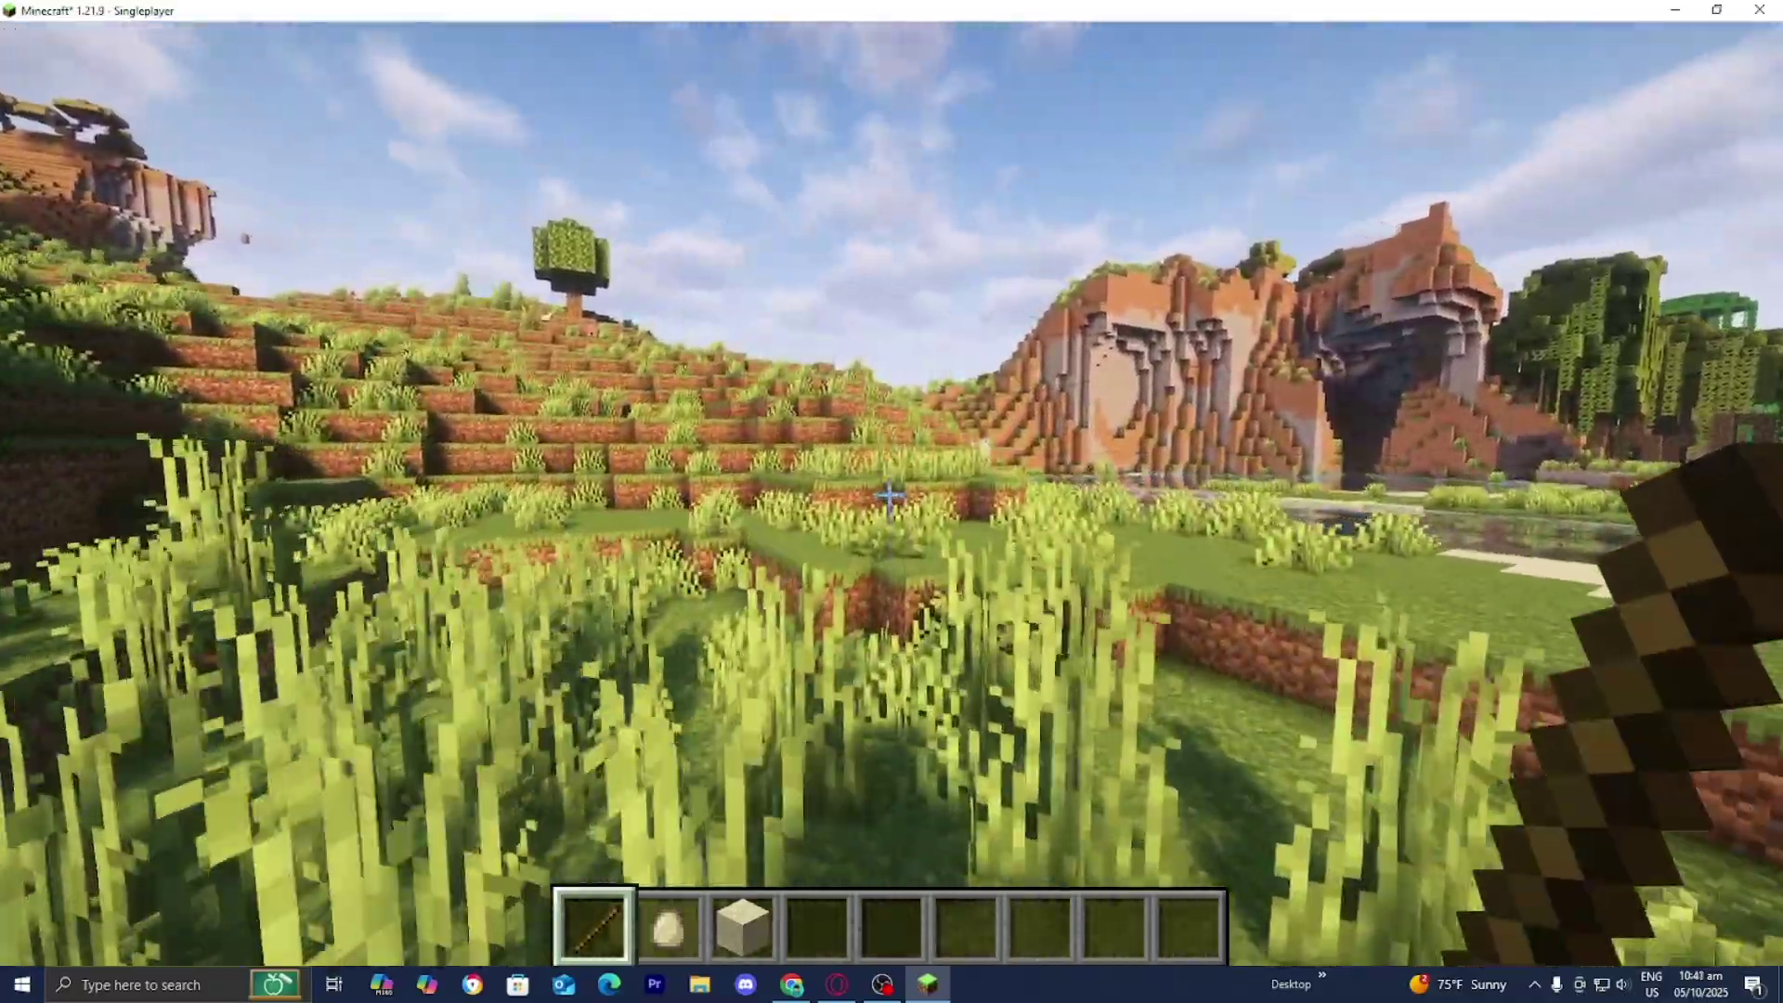
key("w")
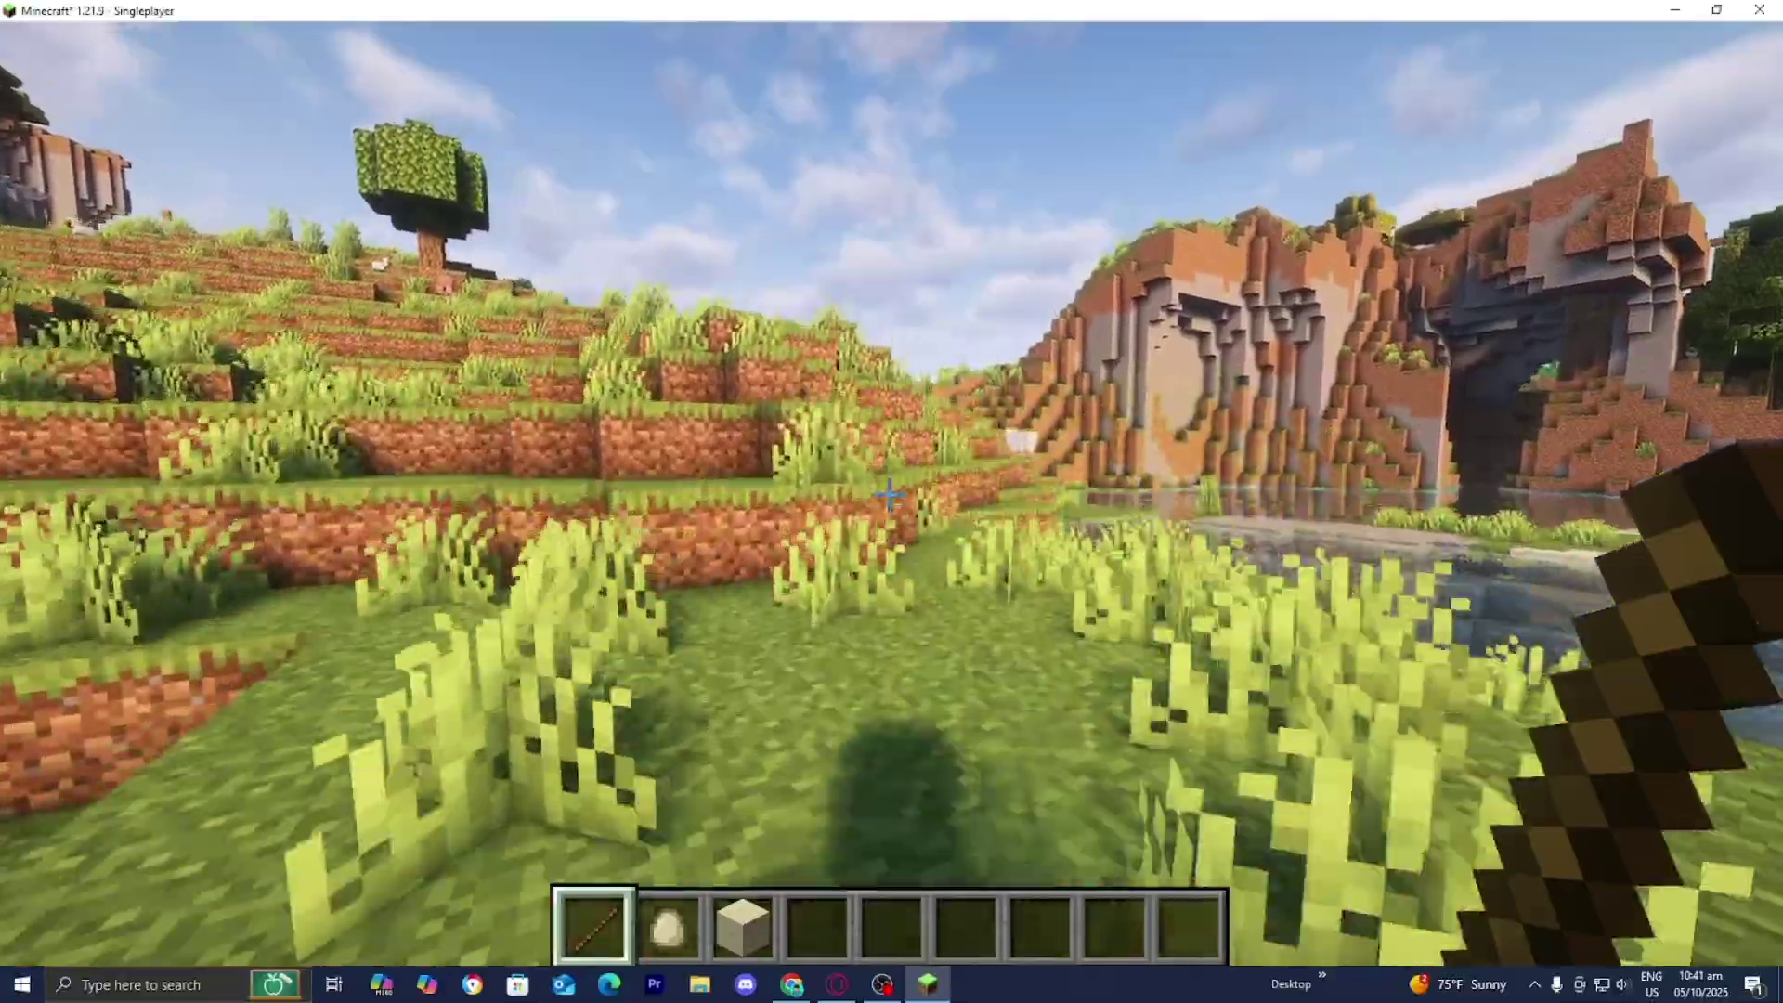
key("w")
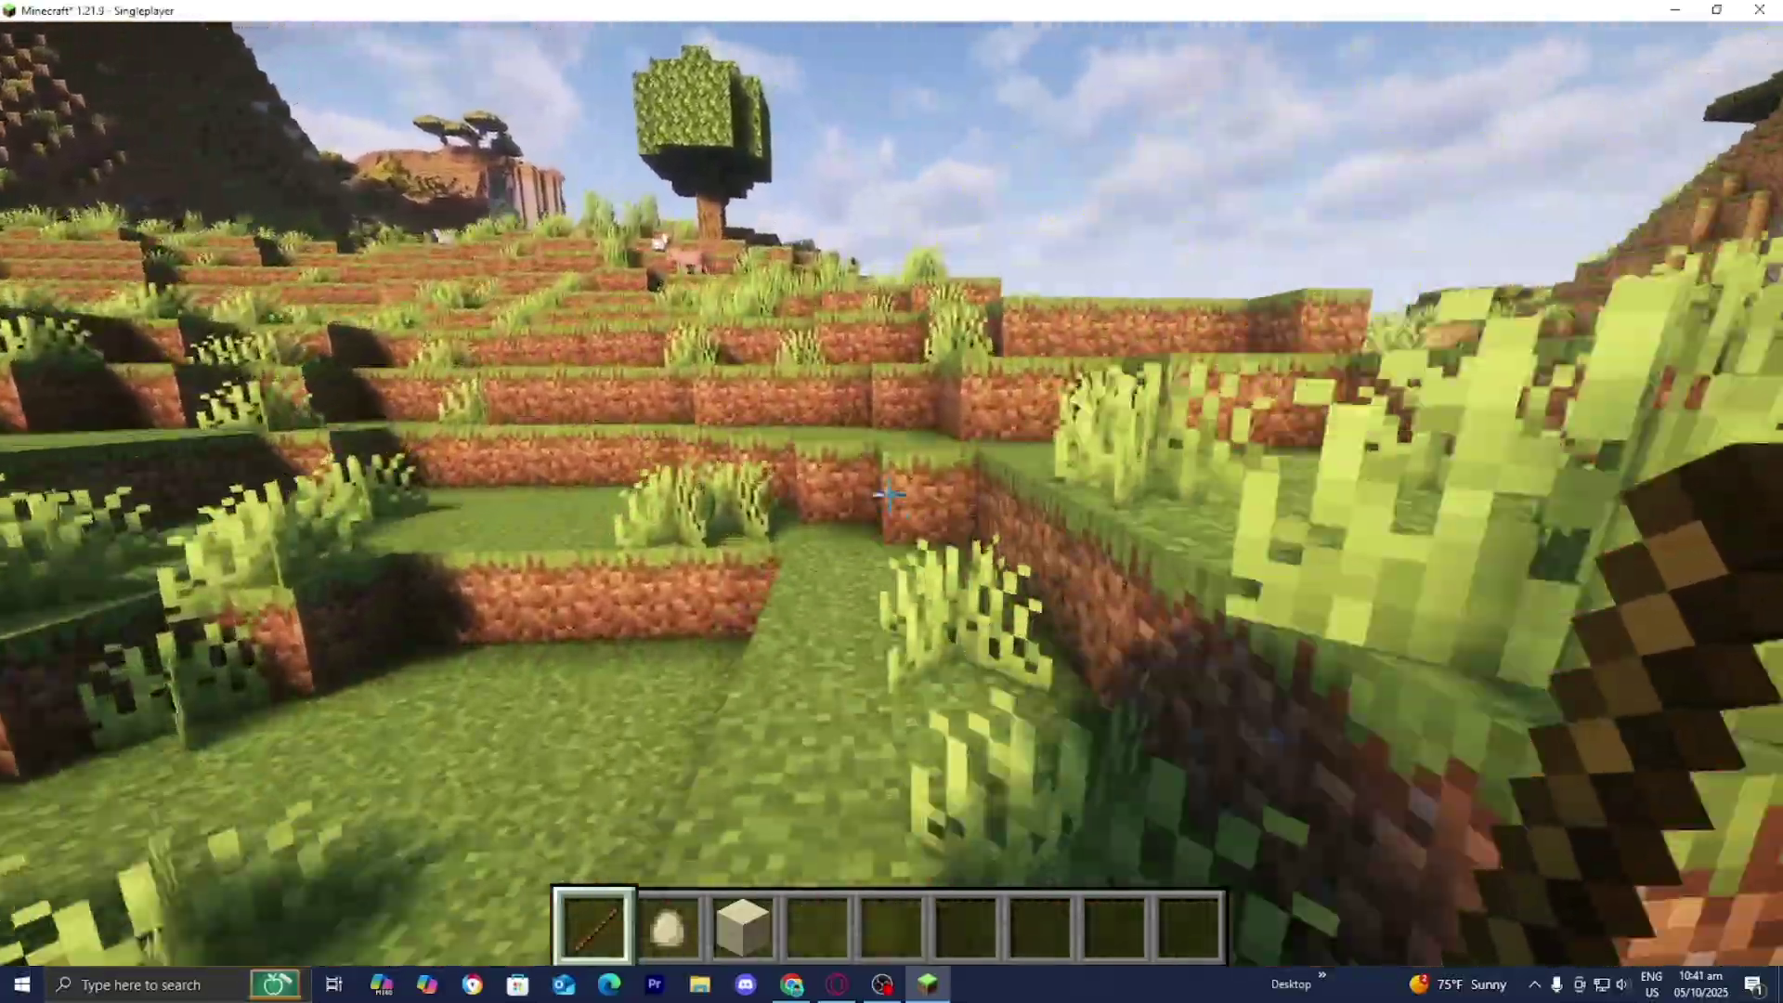